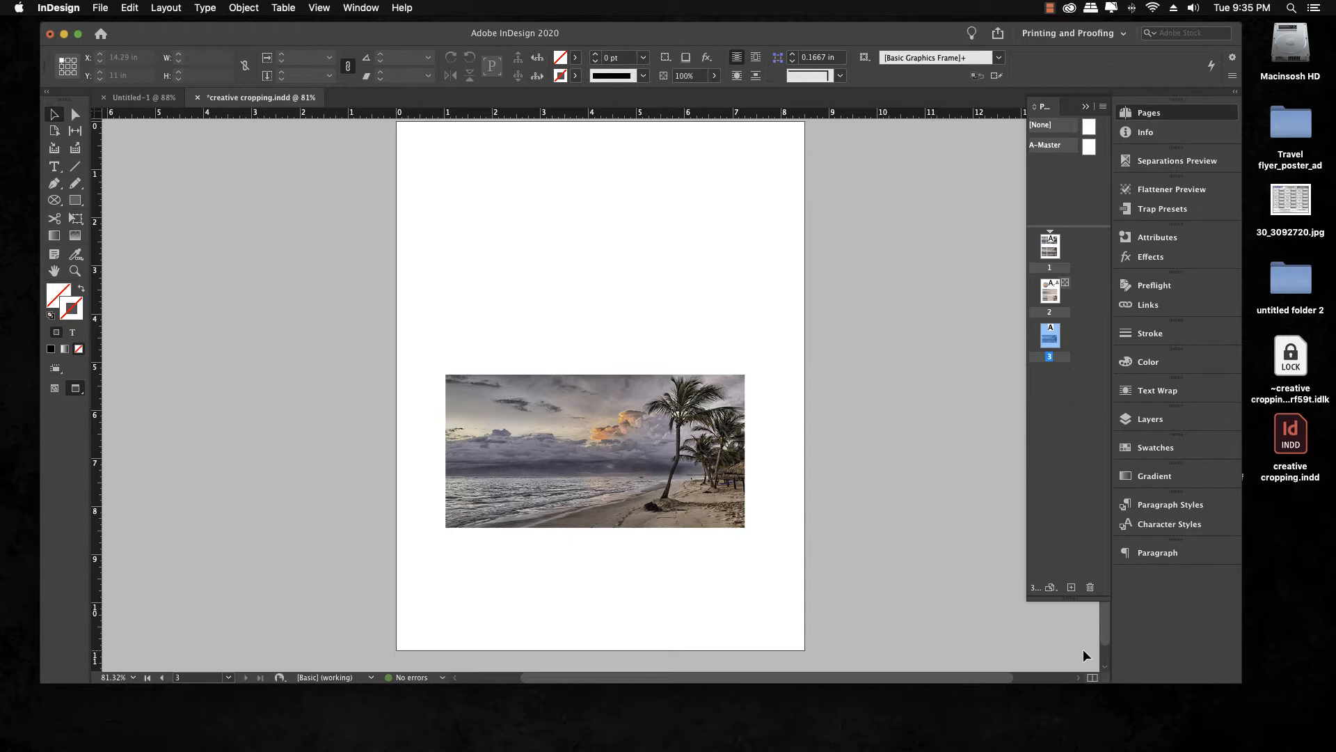
Show frame edges and guides on page 3, and draw a circular ellipse frame about 1.84 in across above the beach photo
{"action": "key", "text": "shift+Page_Up"}
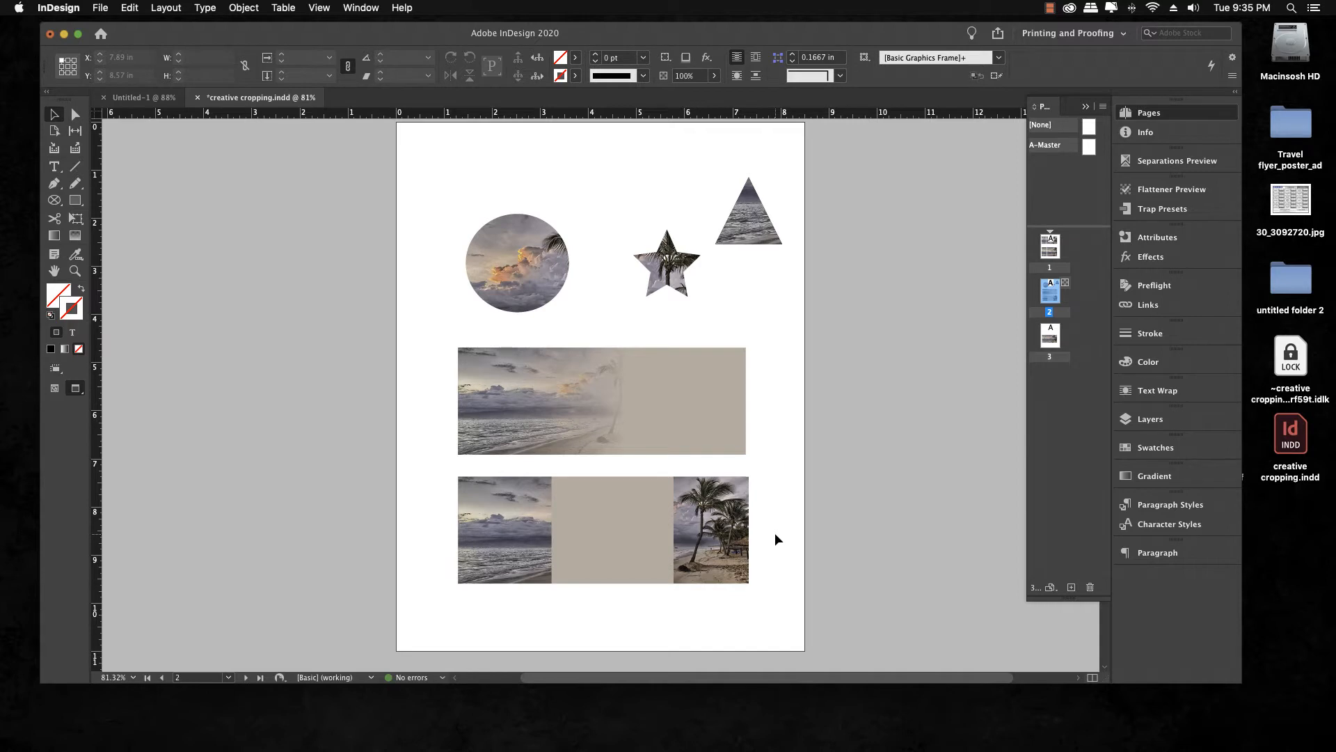
{"action": "key", "text": "shift+Page_Up"}
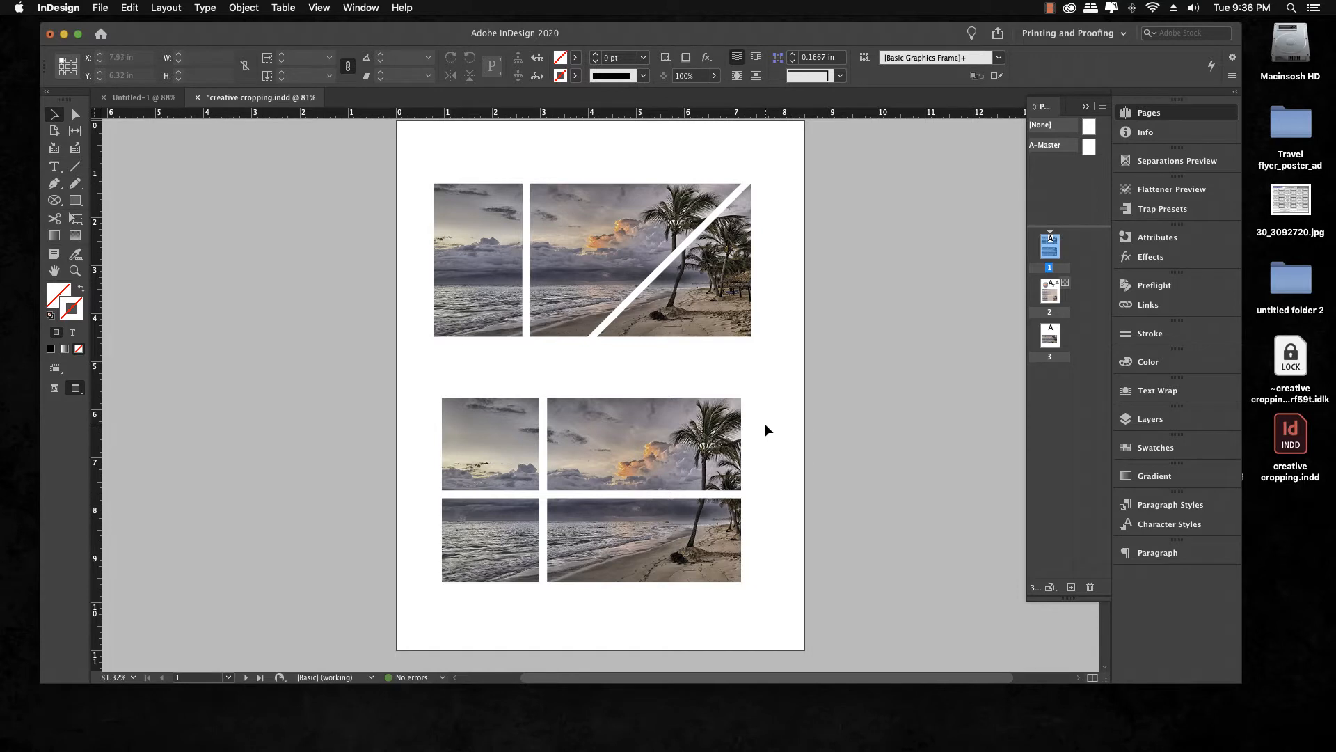
{"action": "double_click", "coordinate": [1051, 336]}
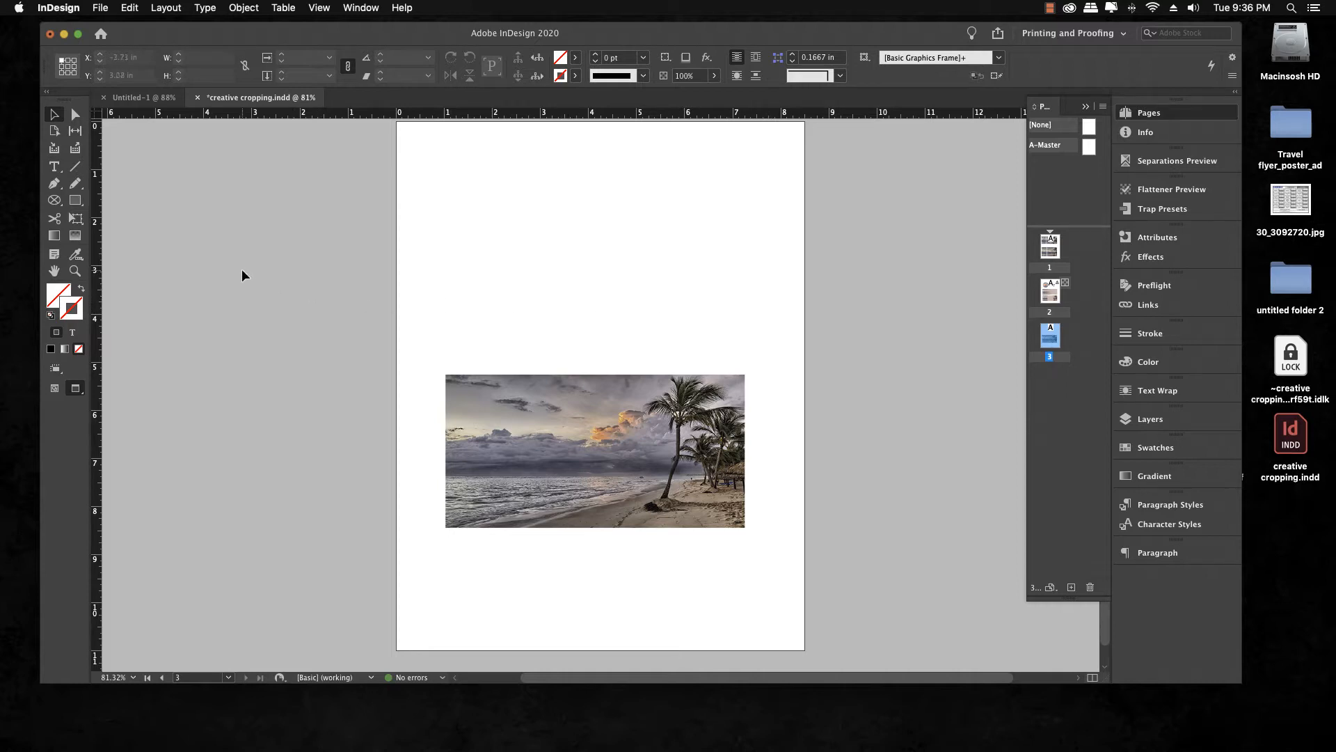
{"action": "left_click", "coordinate": [55, 202]}
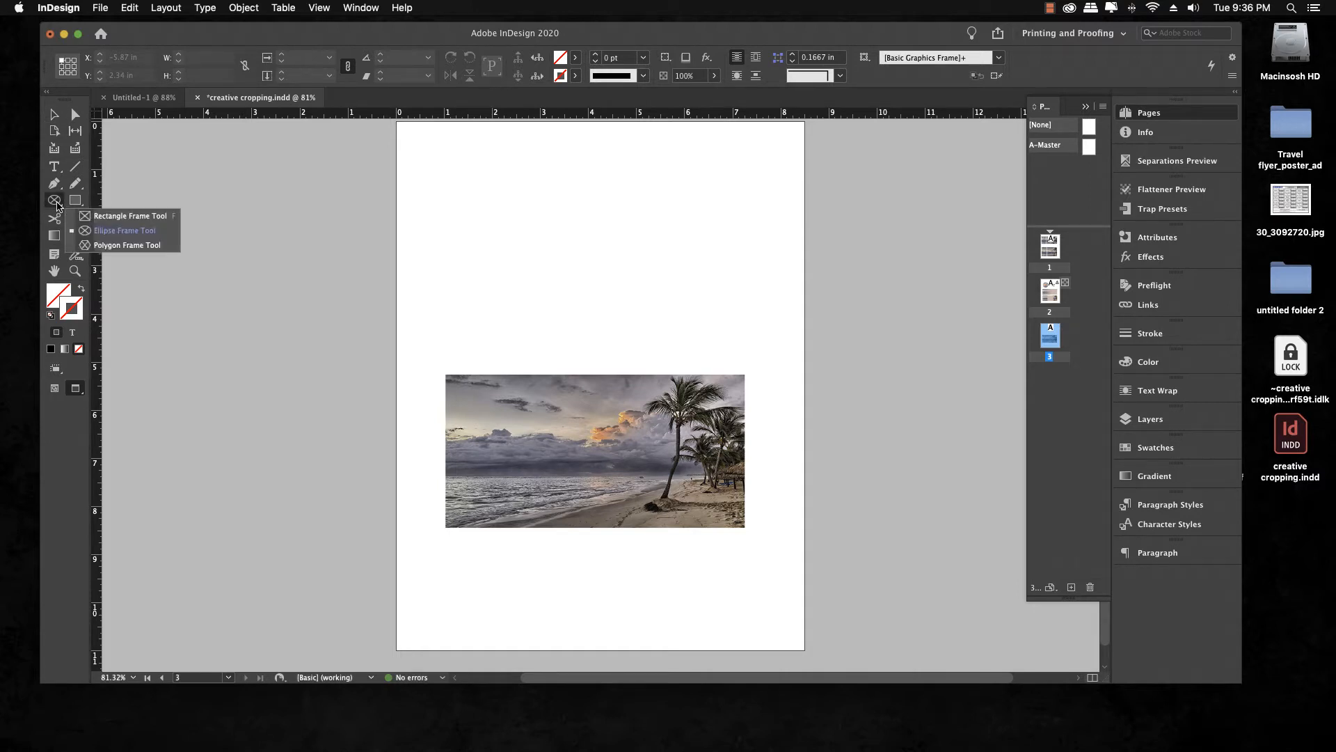
{"action": "left_click", "coordinate": [90, 230]}
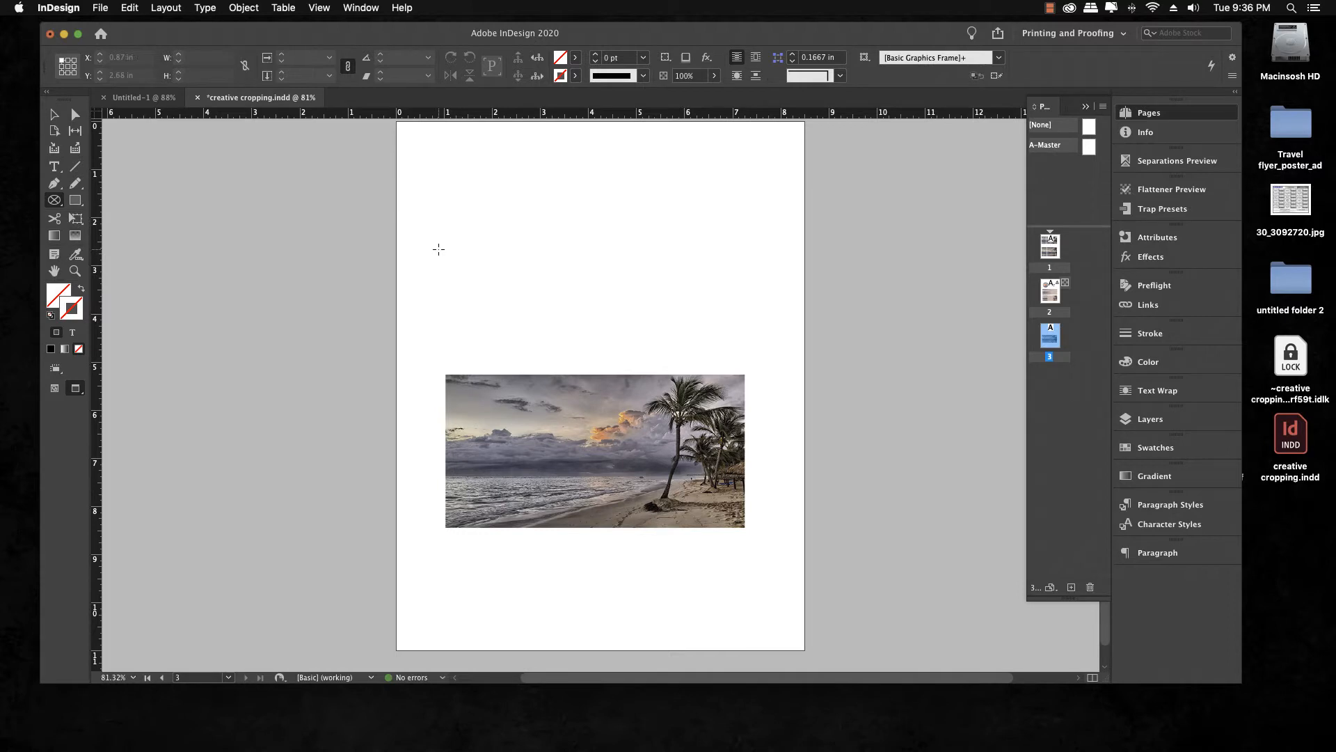
{"action": "key", "text": "w"}
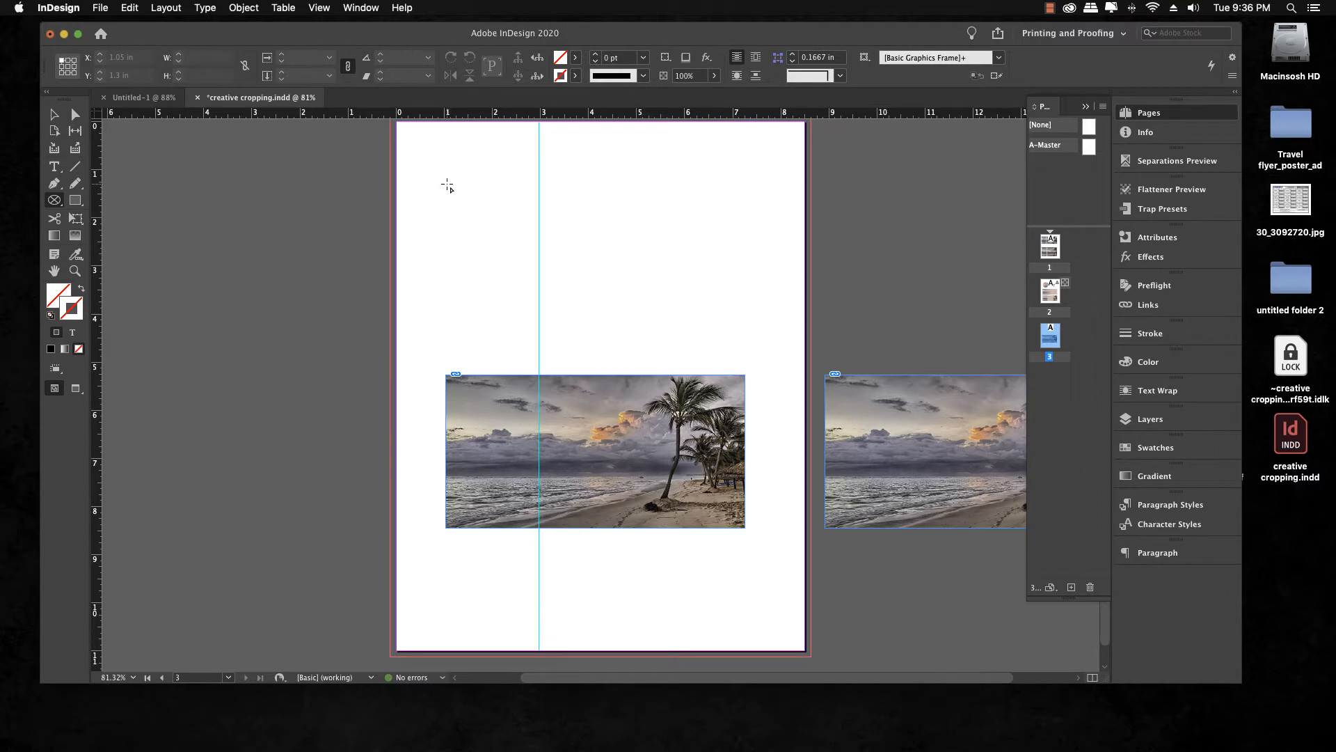
{"action": "left_click_drag", "start_coordinate": [448, 185], "coordinate": [534, 272]}
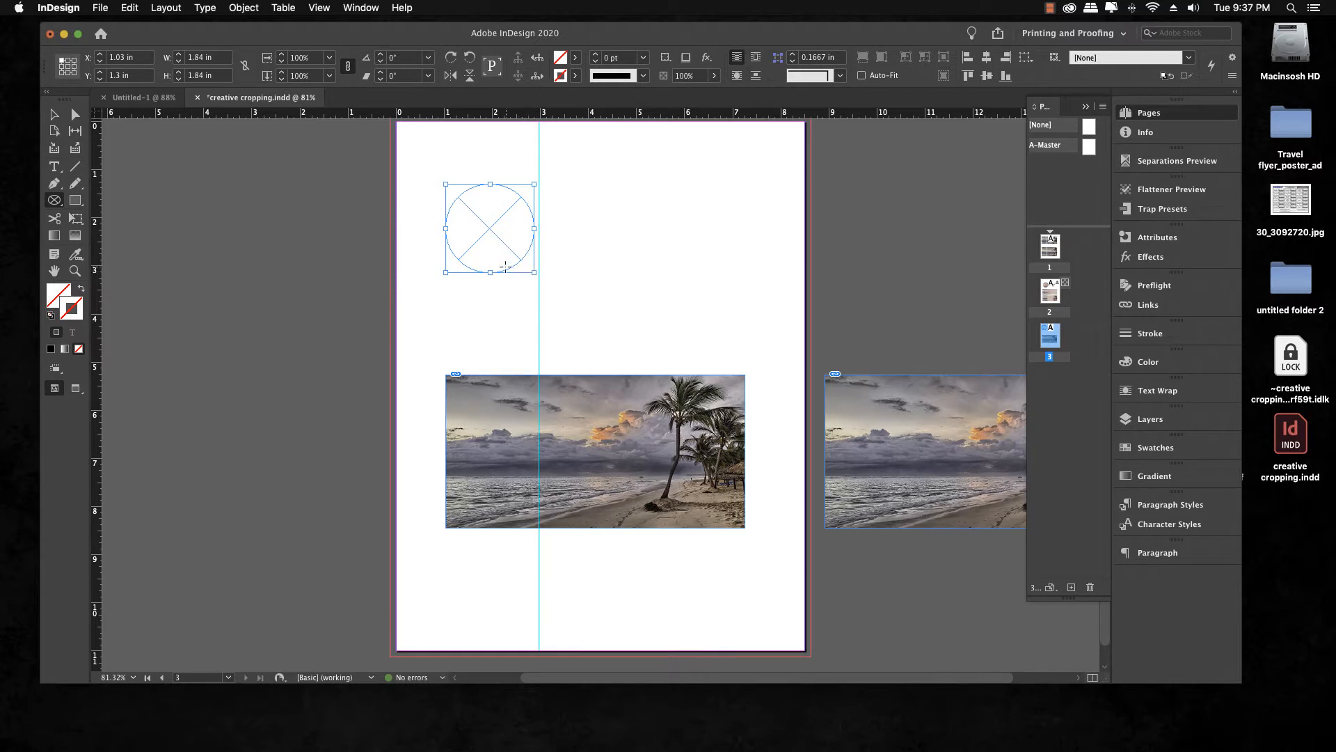
Create a star-shaped polygon frame 2 in wide and 2 in high, with 5 sides and a 40% star inset, beside the circle
{"action": "left_click", "coordinate": [51, 202]}
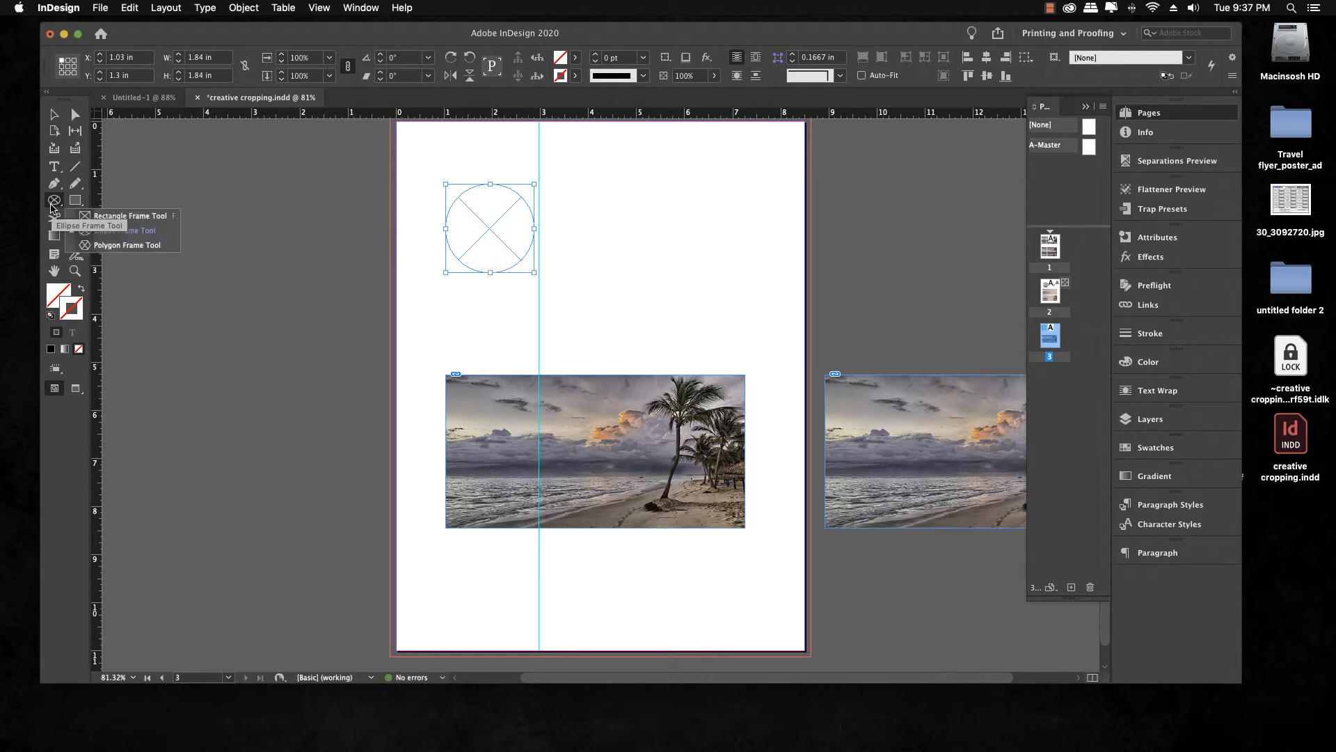
{"action": "left_click", "coordinate": [122, 245]}
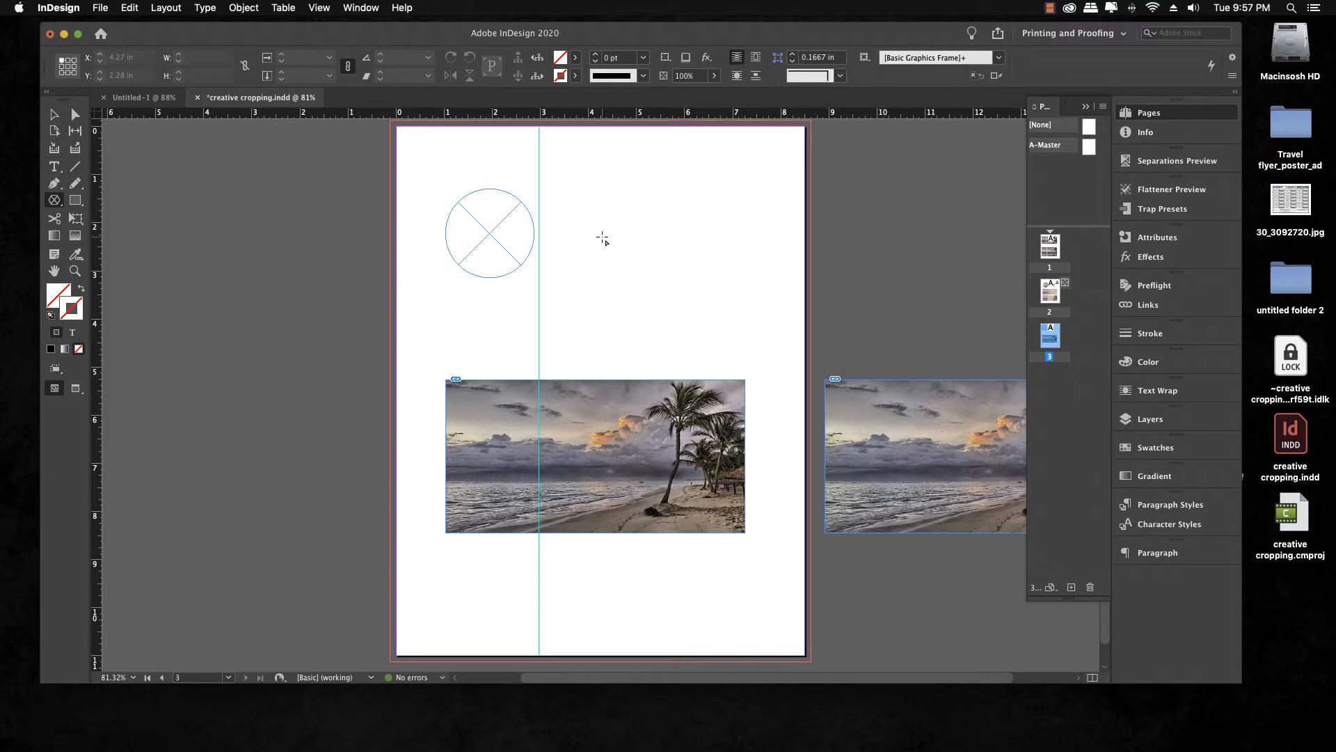
{"action": "left_click", "coordinate": [602, 239]}
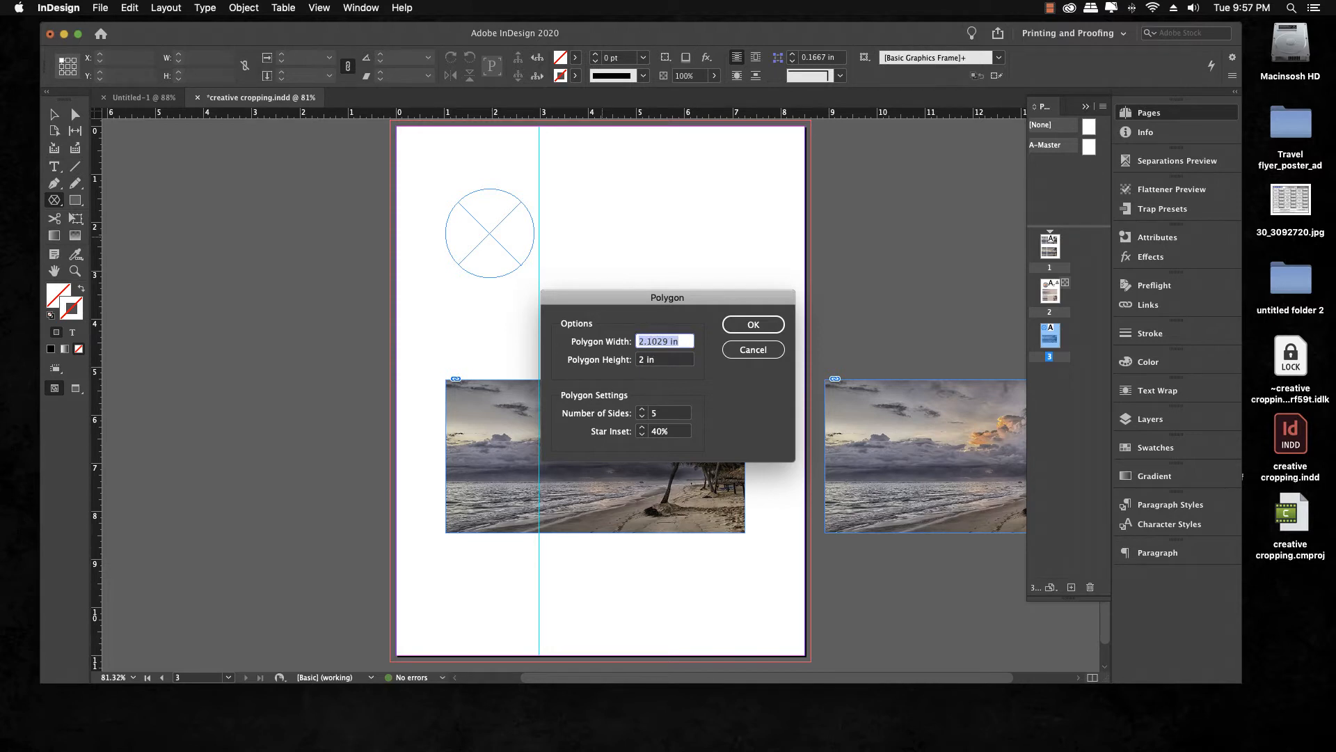
{"action": "type", "text": "2"}
{"action": "left_click", "coordinate": [662, 358]}
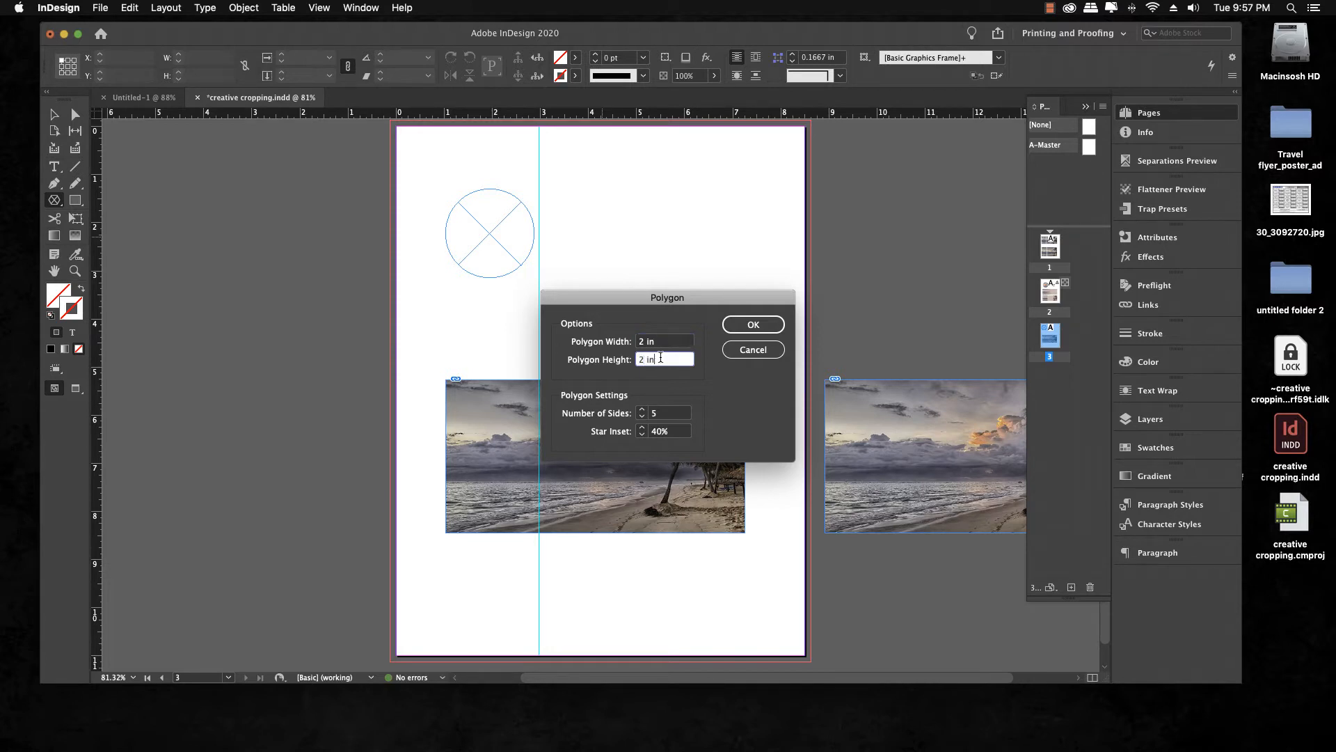
{"action": "left_click", "coordinate": [663, 414]}
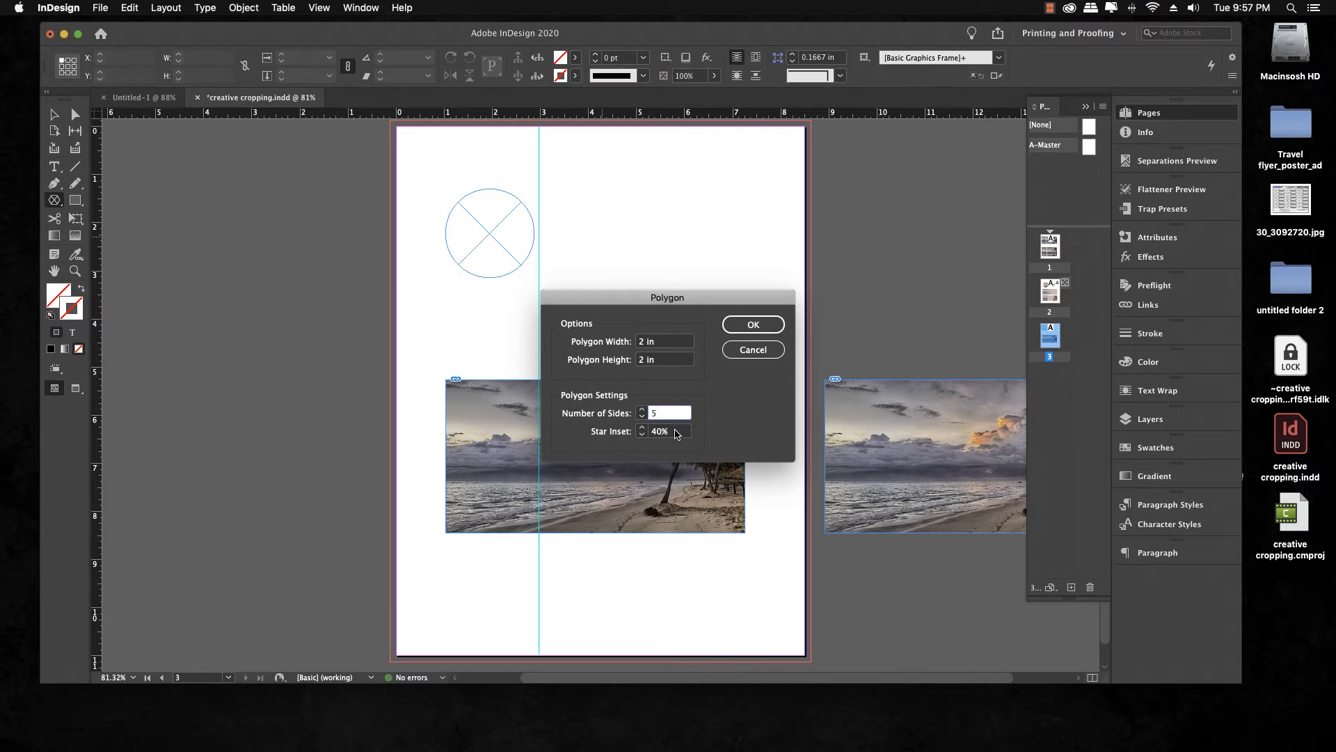
{"action": "left_click", "coordinate": [744, 326]}
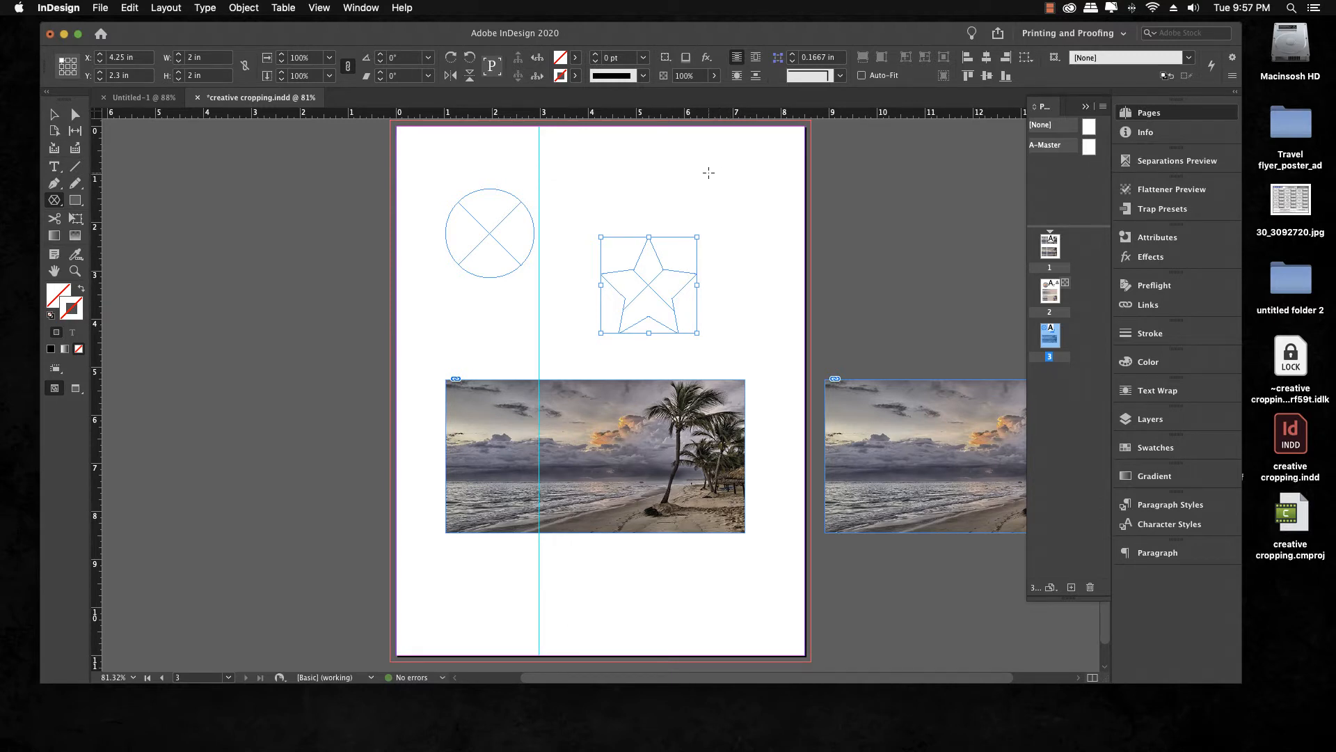
Create a triangular polygon frame 2 in wide and 2 in high, with 3 sides and a 0% star inset, beside the star
{"action": "left_click", "coordinate": [708, 172]}
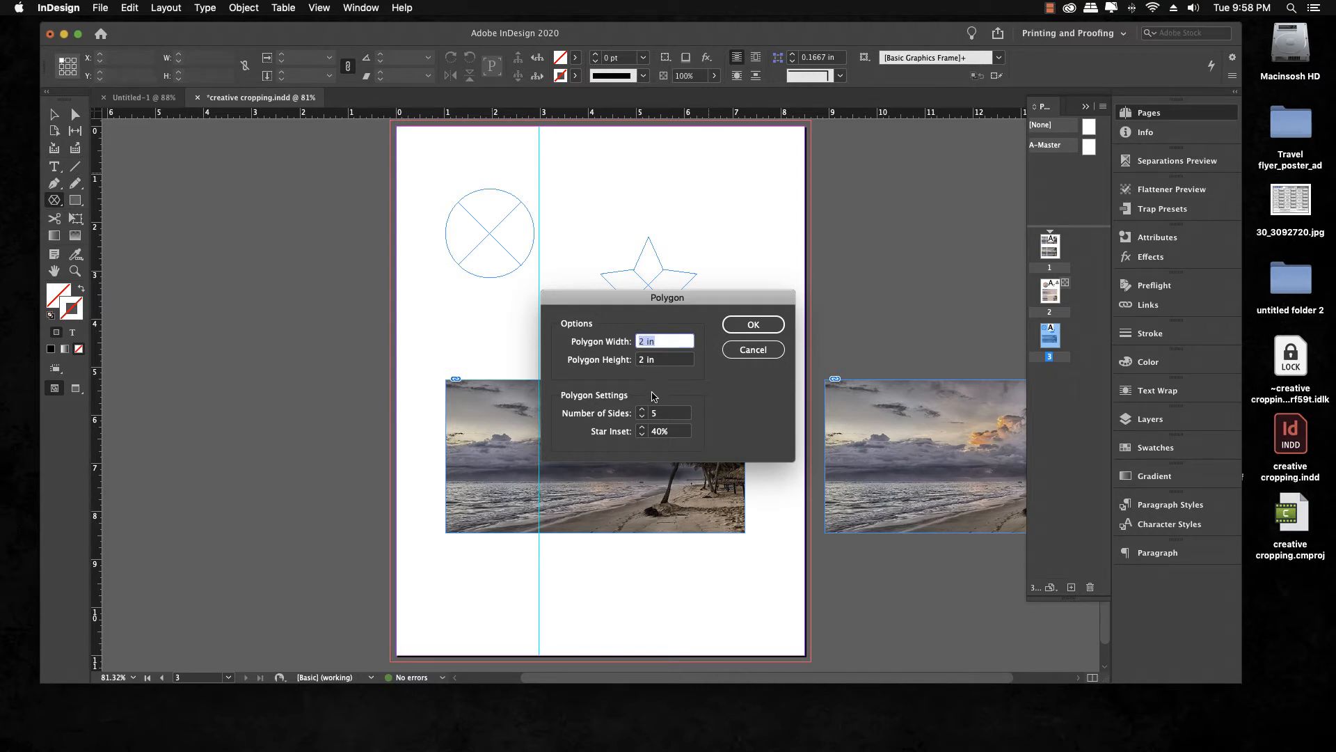
{"action": "left_click", "coordinate": [664, 413]}
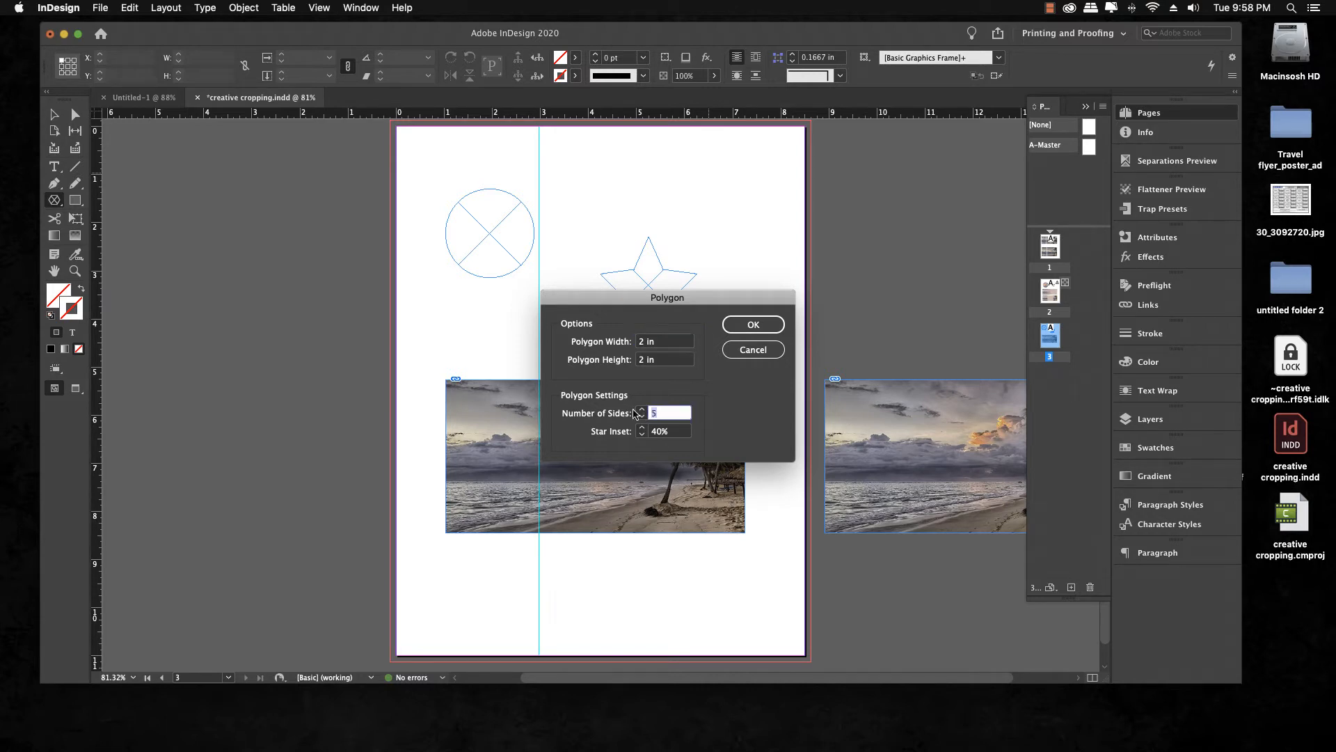
{"action": "type", "text": "3"}
{"action": "left_click", "coordinate": [679, 433]}
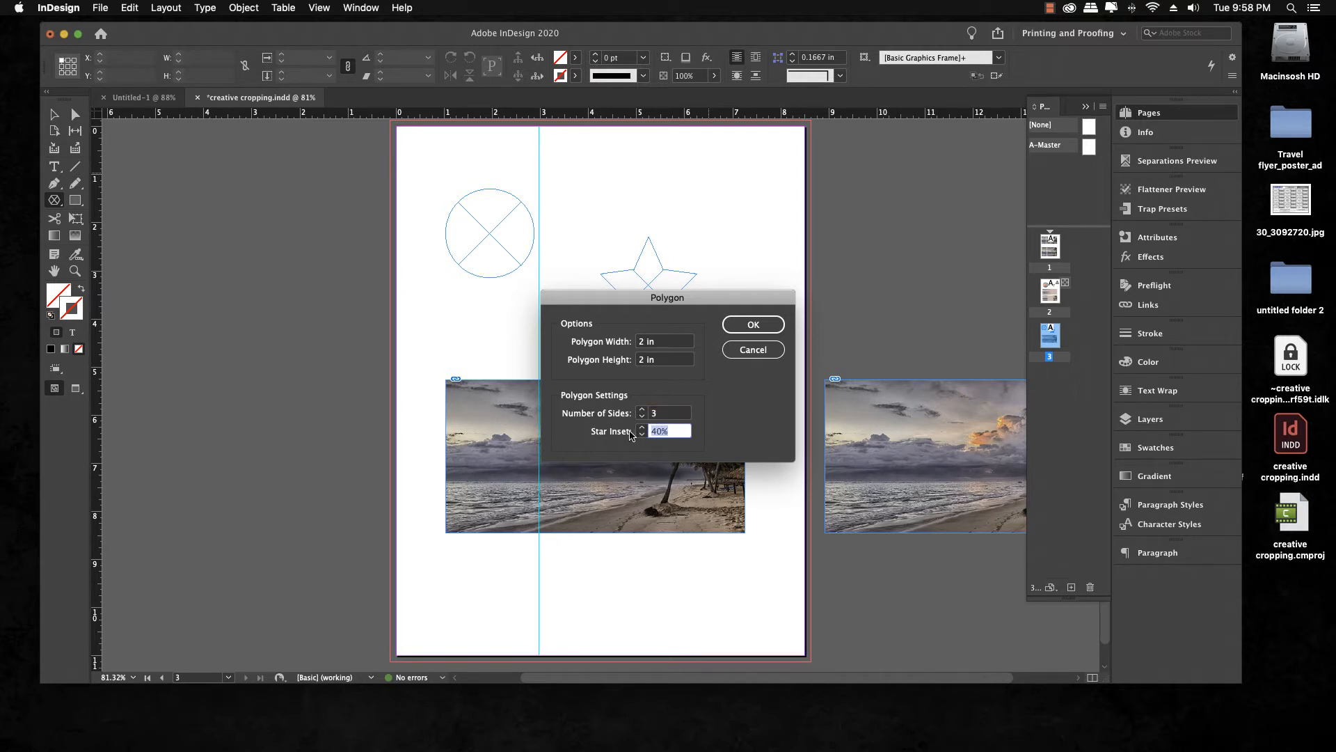
{"action": "type", "text": "0"}
{"action": "left_click", "coordinate": [748, 330]}
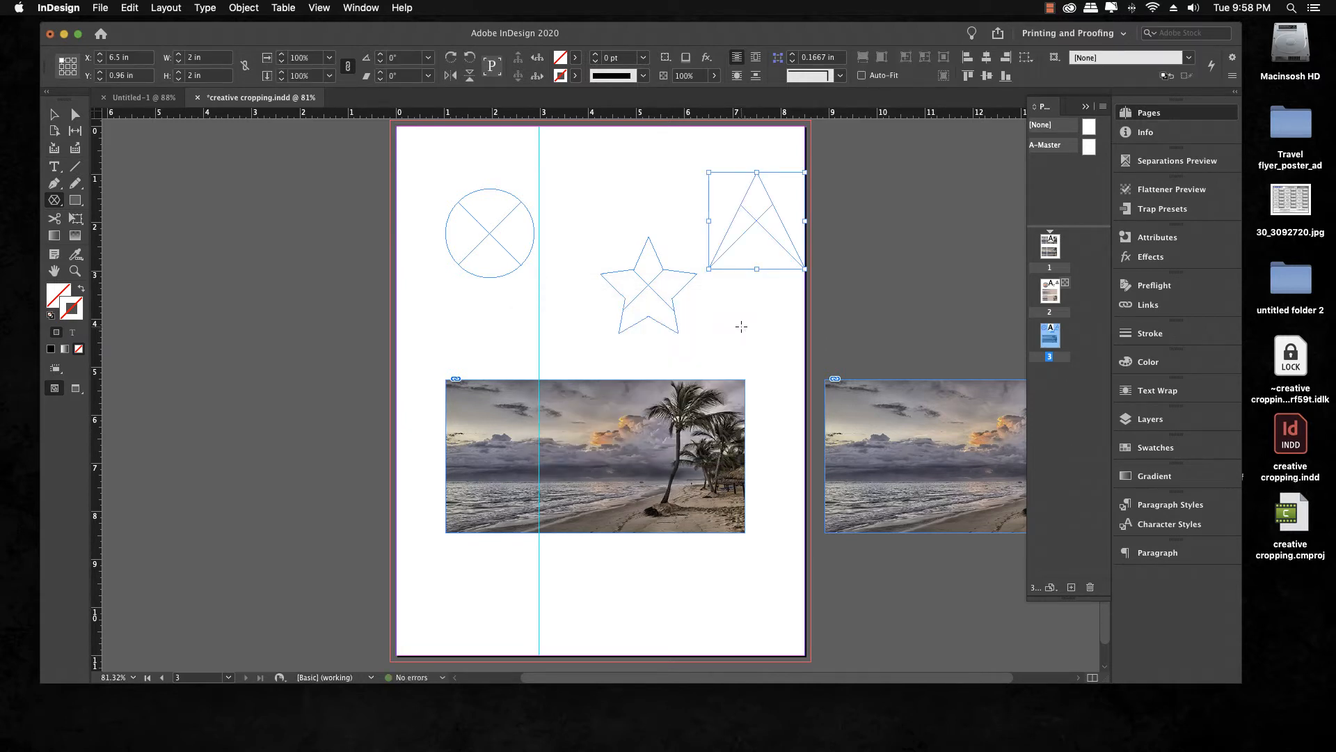
Move the triangle frame to about X 5.71 in, Y 0.68 in and the star frame to about X 3.43 in, Y 2.14 in
{"action": "key", "text": "v"}
{"action": "left_click", "coordinate": [741, 325]}
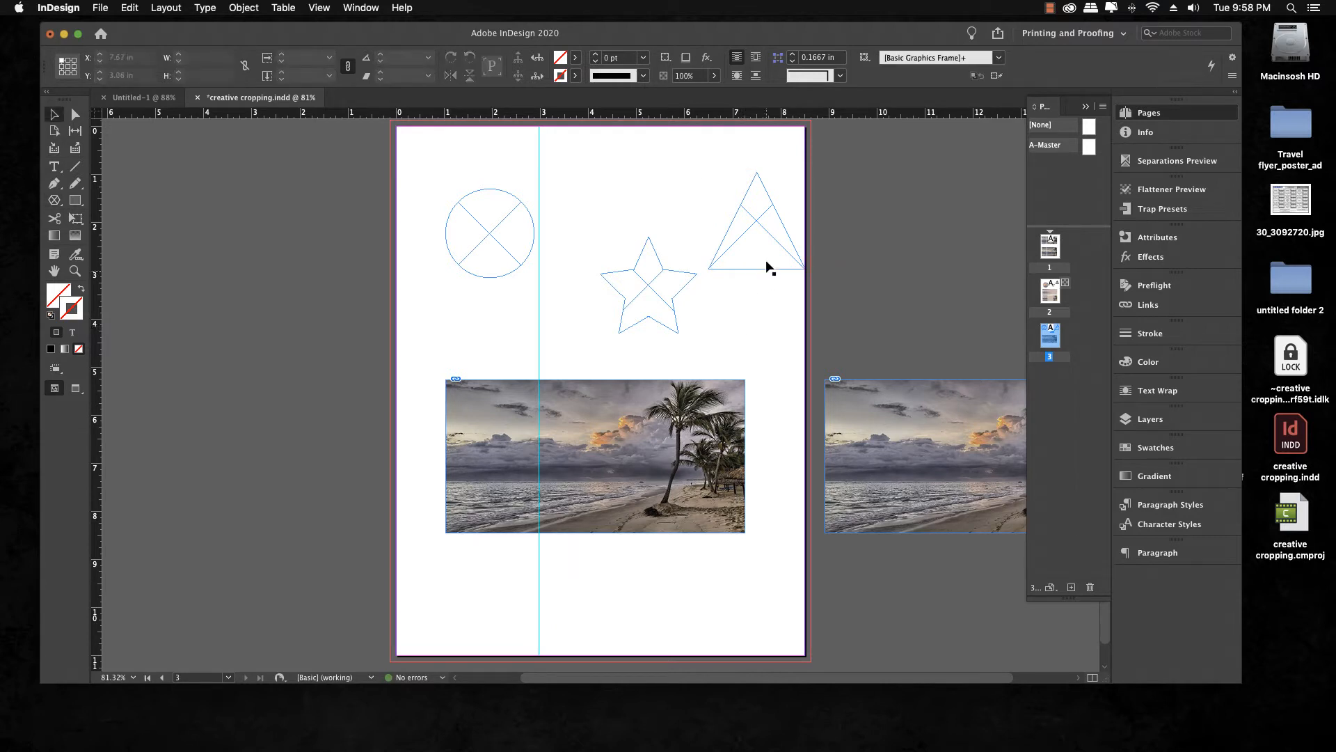
{"action": "left_click_drag", "start_coordinate": [760, 221], "coordinate": [589, 275]}
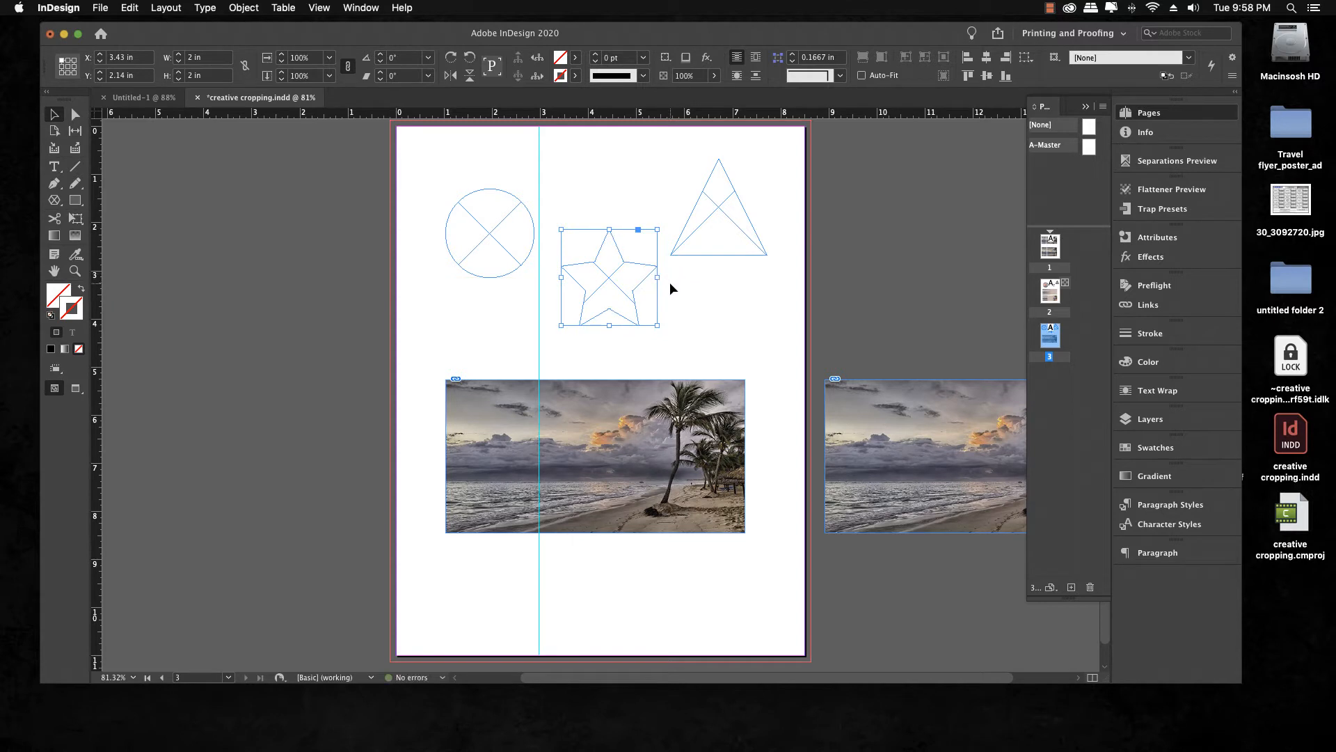
{"action": "left_click", "coordinate": [538, 259]}
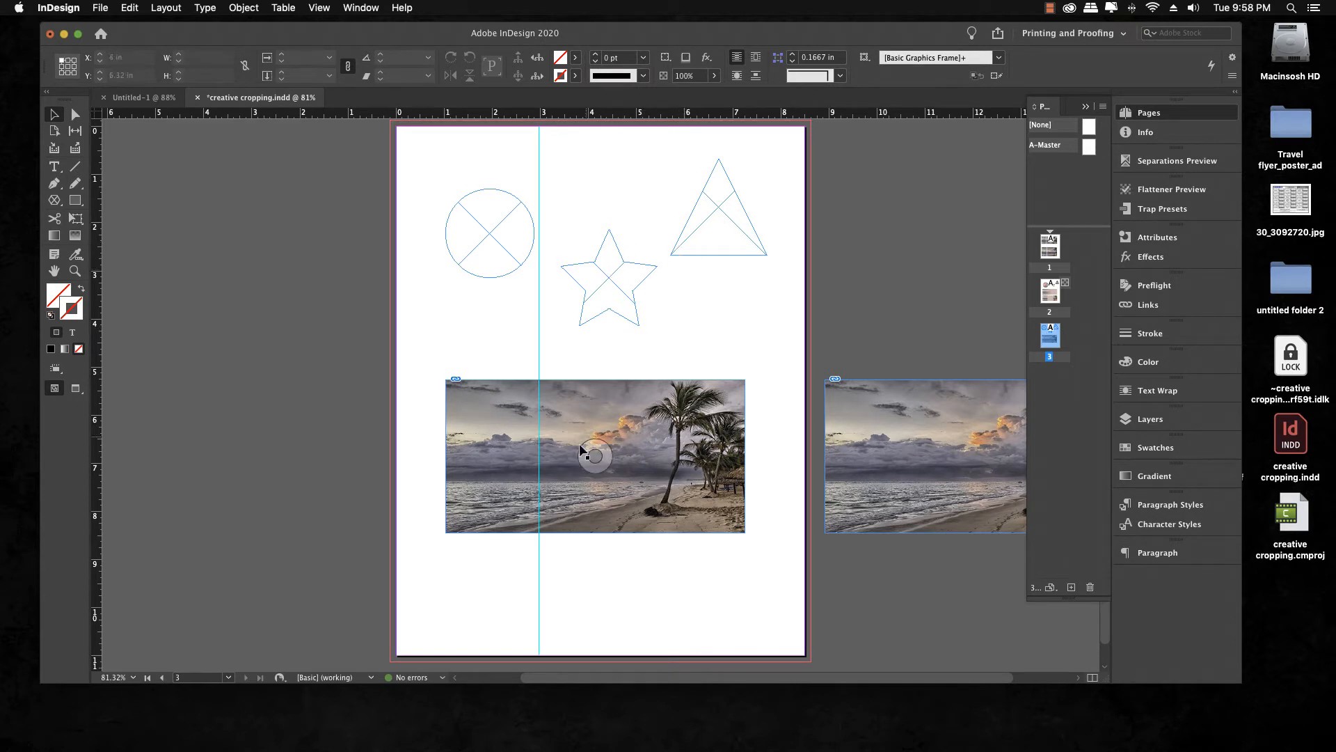
Copy the beach photo on page 3 and use Paste Into to place it inside the circular frame
{"action": "left_click", "coordinate": [562, 416]}
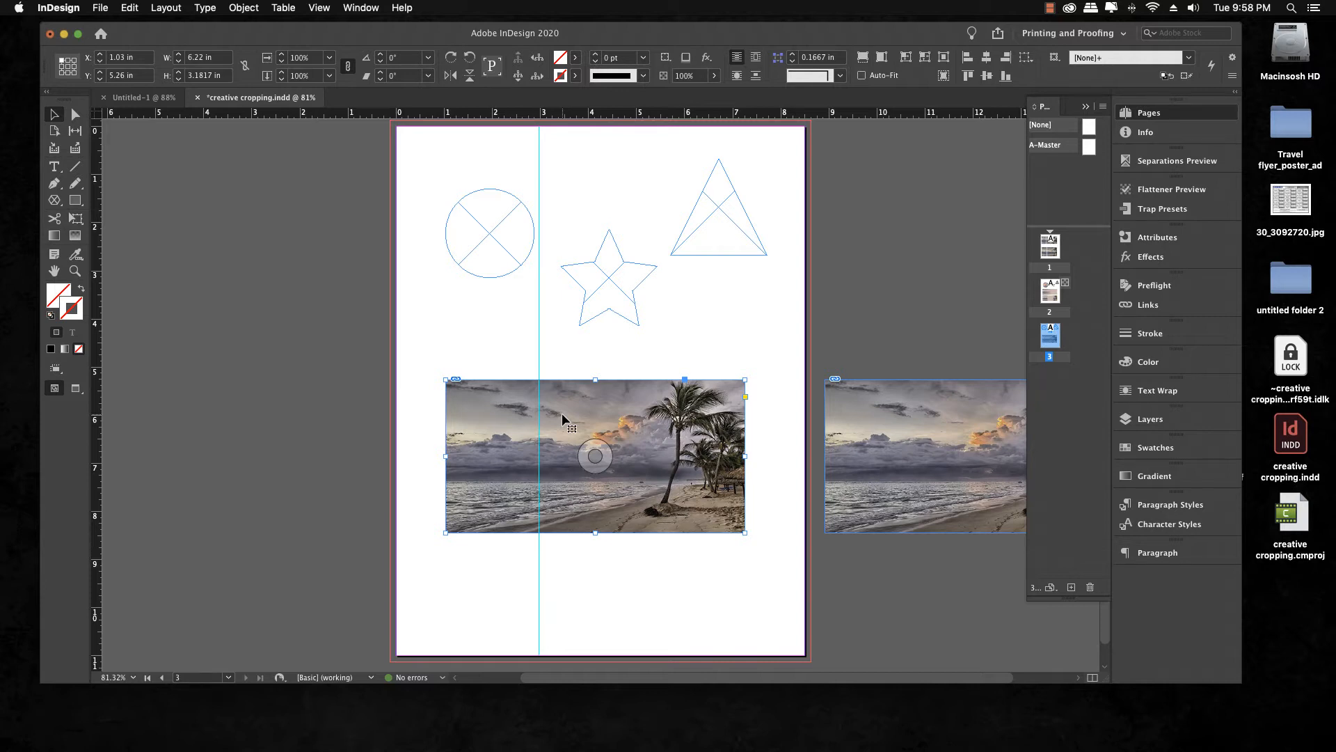
{"action": "left_click", "coordinate": [497, 275]}
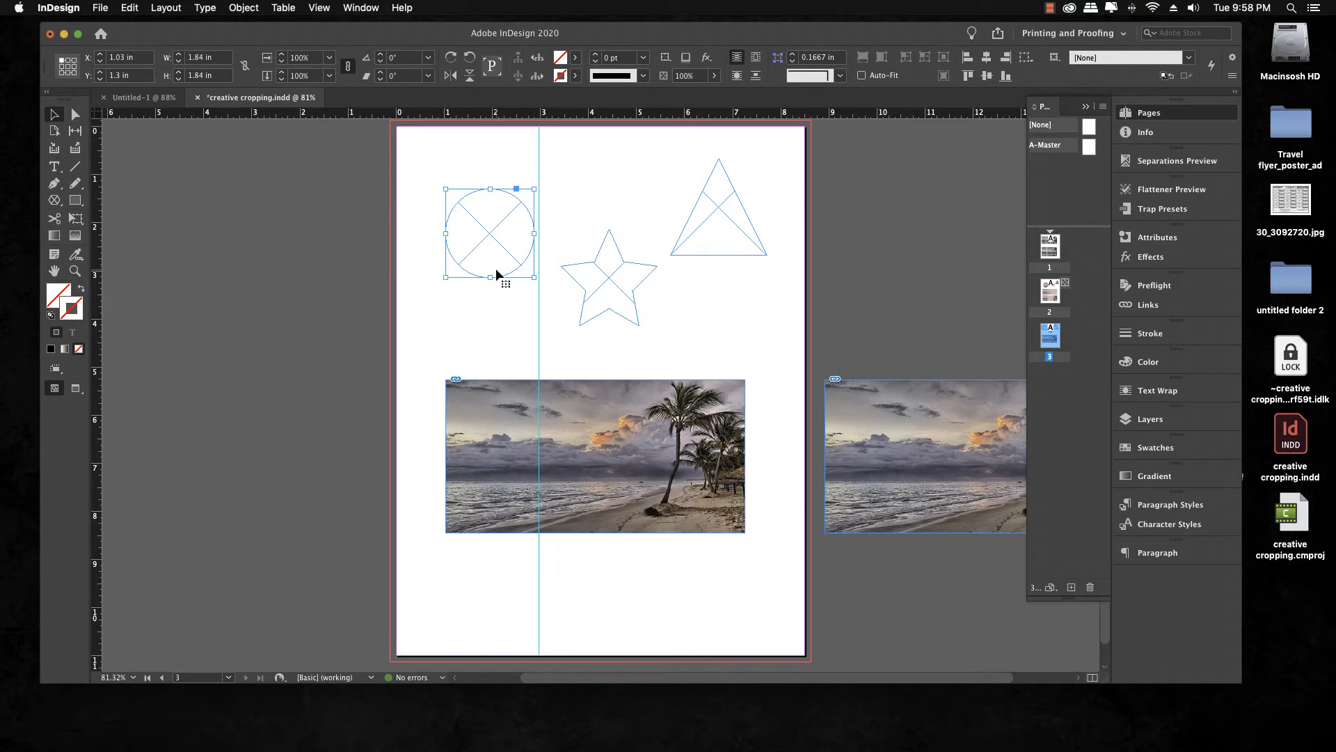
{"action": "right_click", "coordinate": [497, 273]}
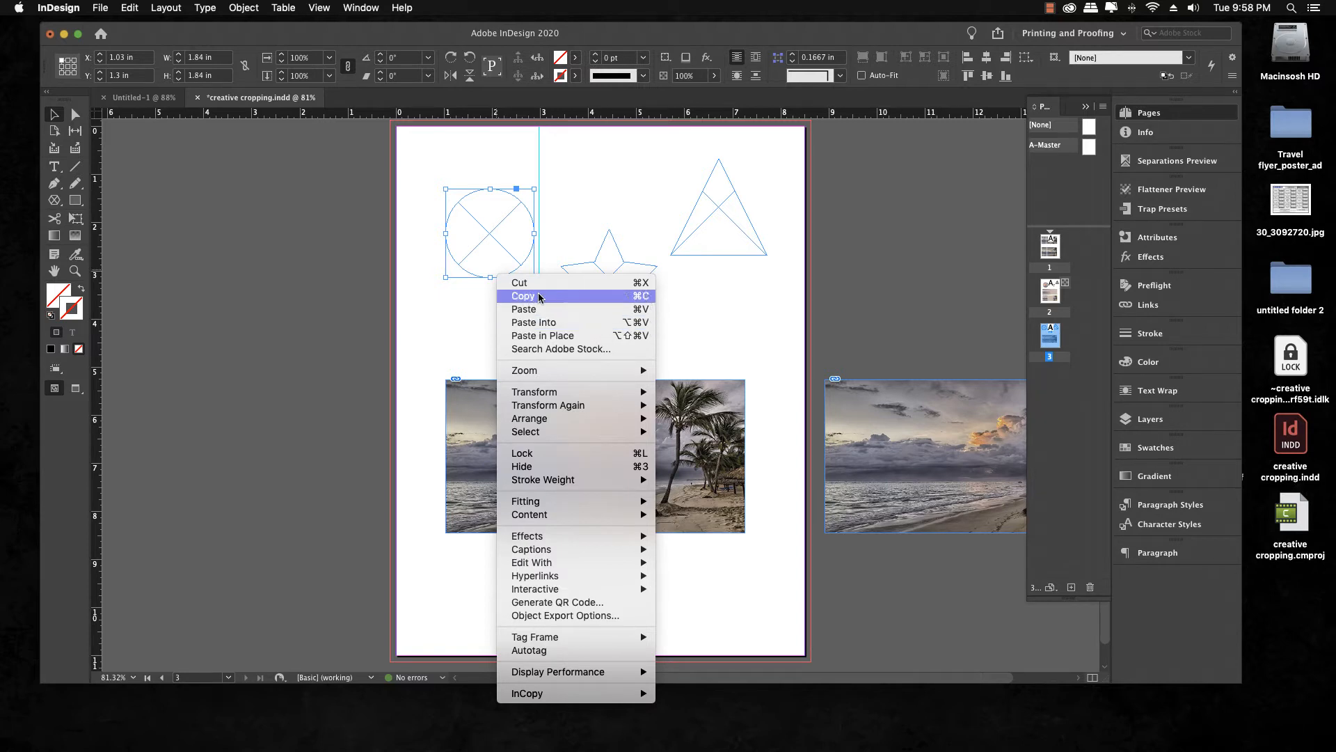
{"action": "left_click", "coordinate": [137, 12]}
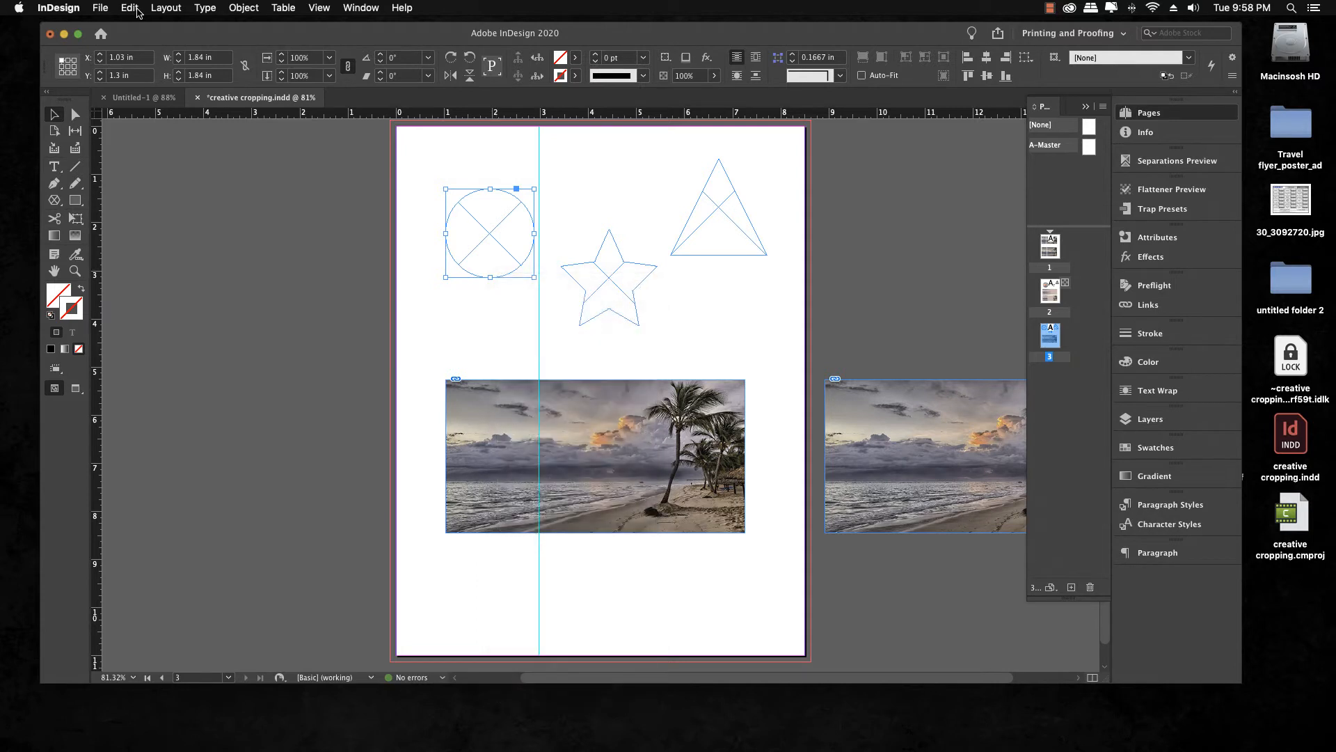
{"action": "left_click", "coordinate": [130, 7]}
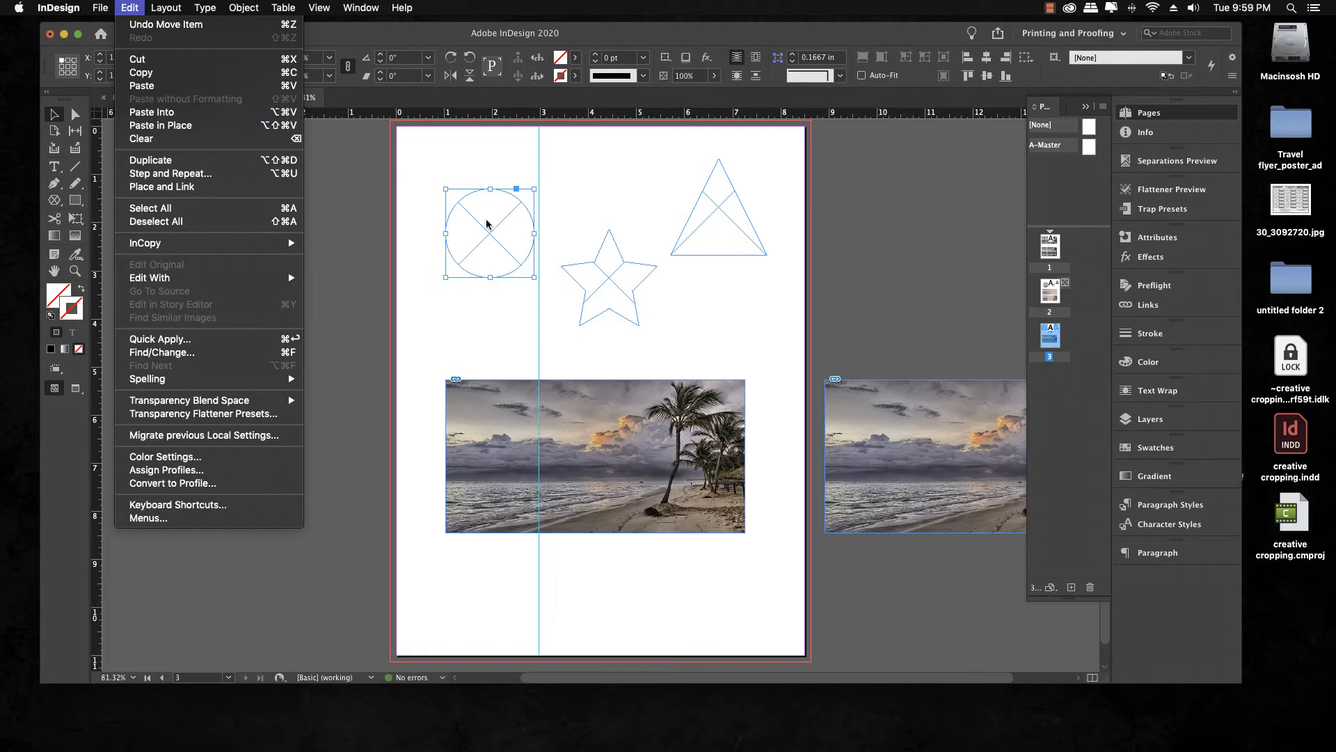
{"action": "left_click", "coordinate": [483, 174]}
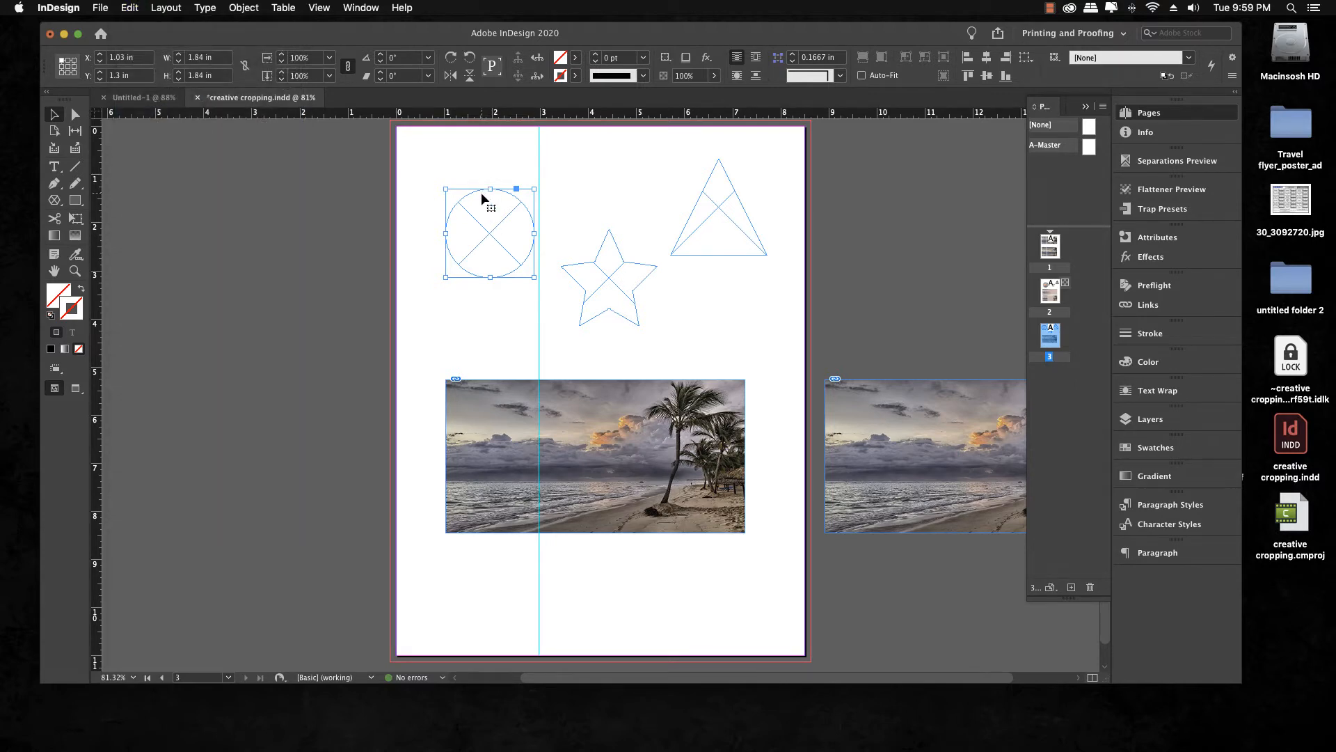
{"action": "right_click", "coordinate": [489, 234]}
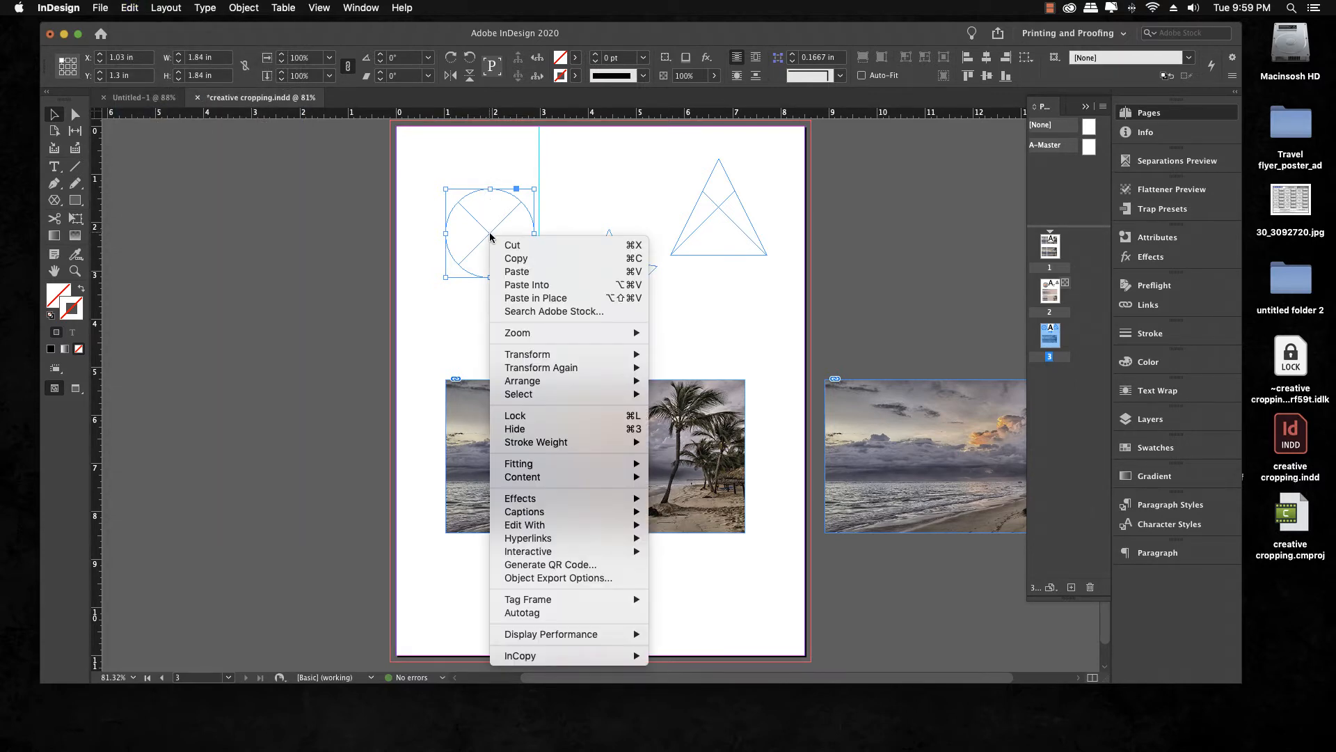
{"action": "left_click", "coordinate": [515, 286]}
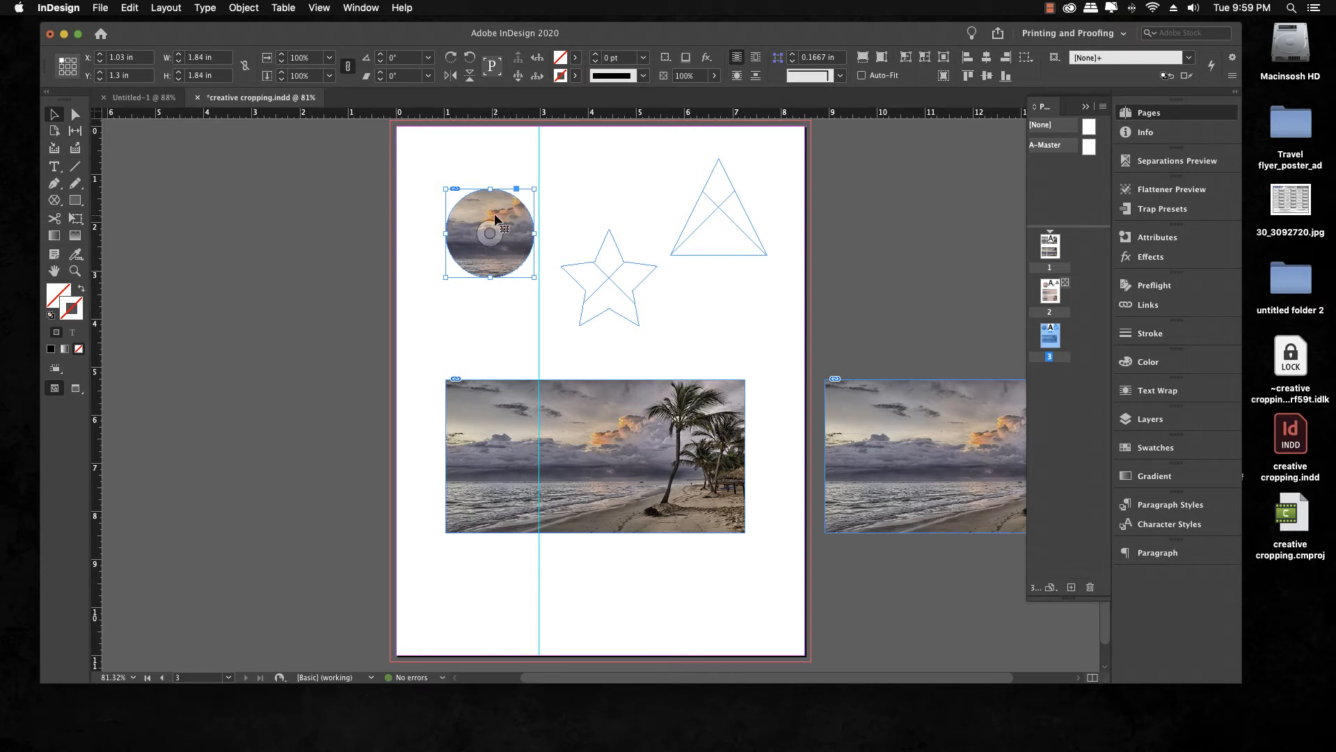
{"action": "double_click", "coordinate": [513, 261]}
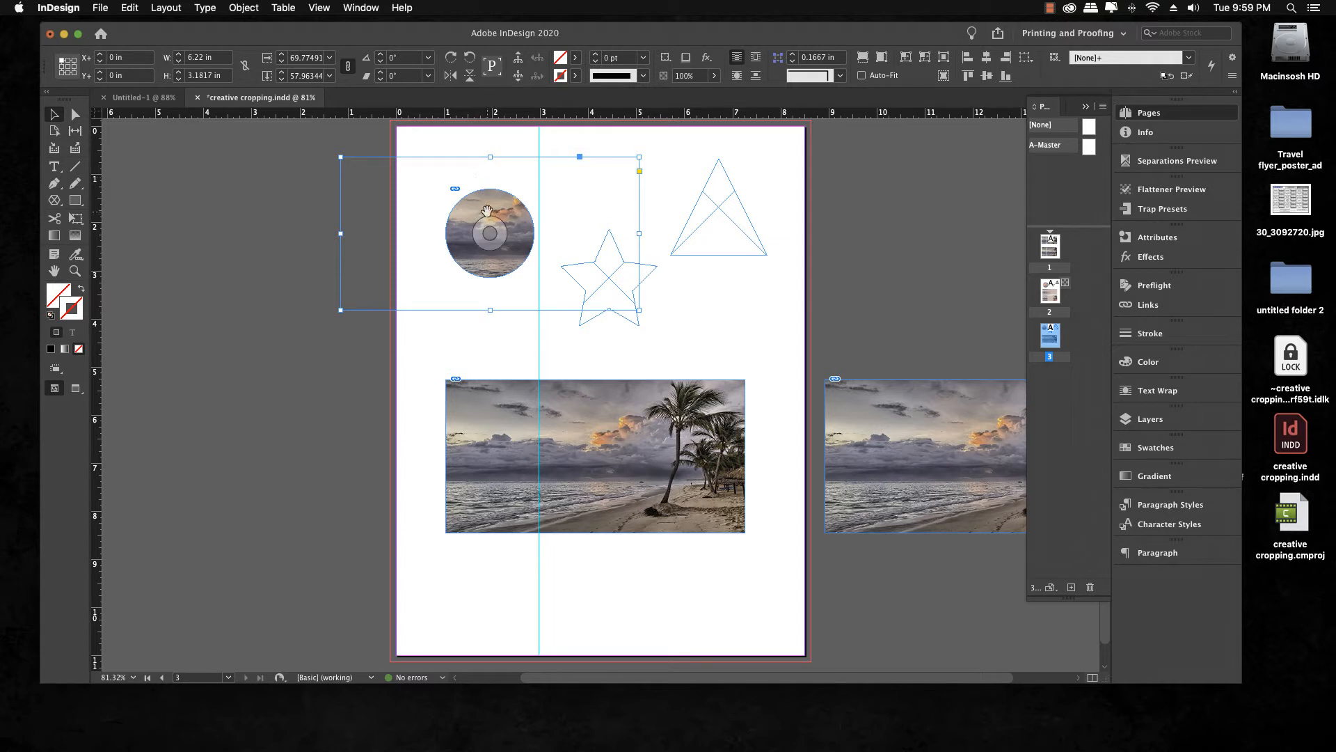
{"action": "left_click", "coordinate": [481, 353]}
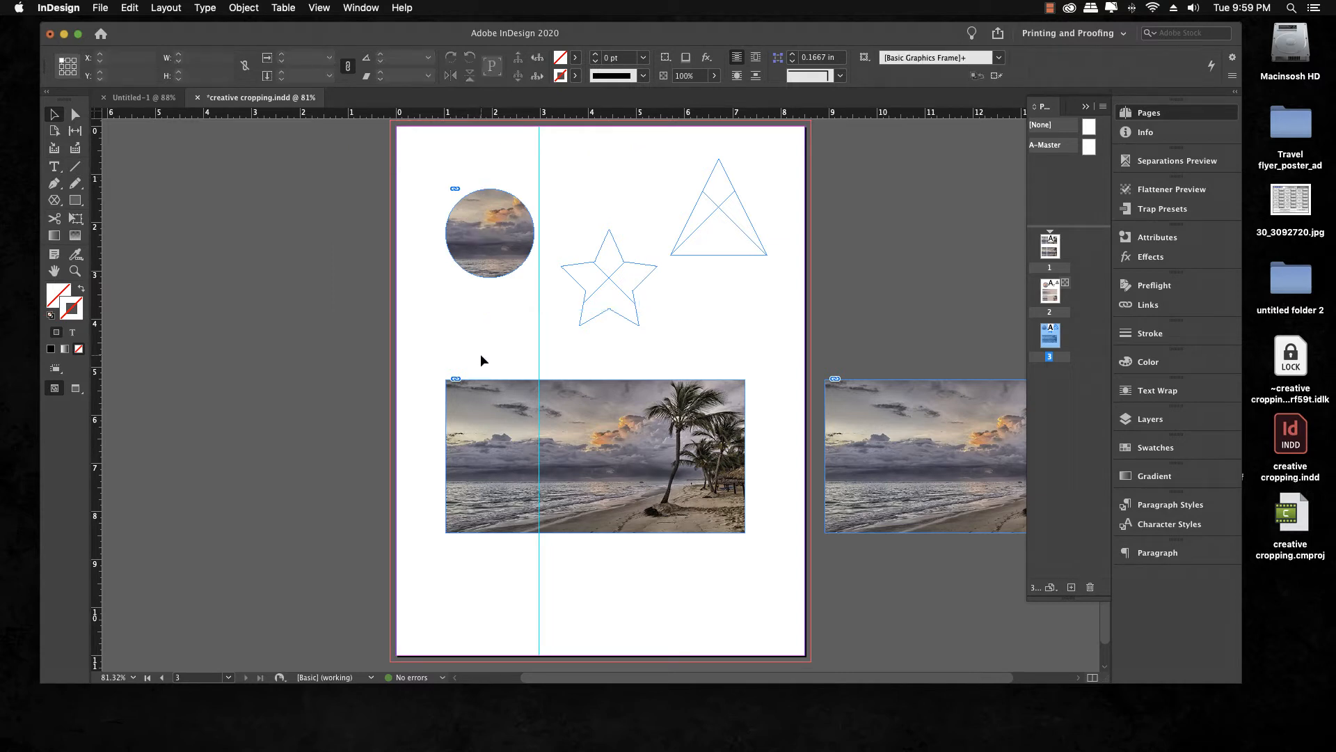
Use Paste Into to place the copied beach photo inside both the star frame and the triangle frame
{"action": "left_click", "coordinate": [610, 298]}
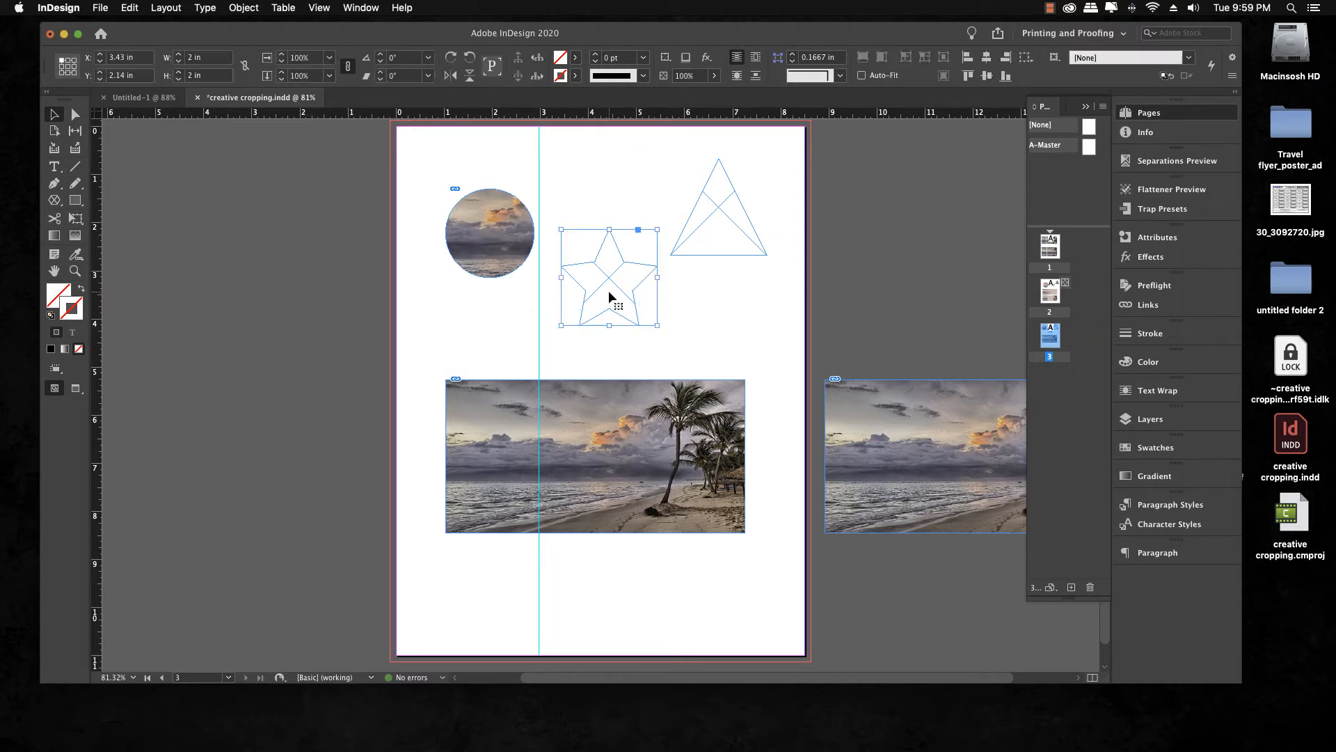
{"action": "right_click", "coordinate": [609, 298]}
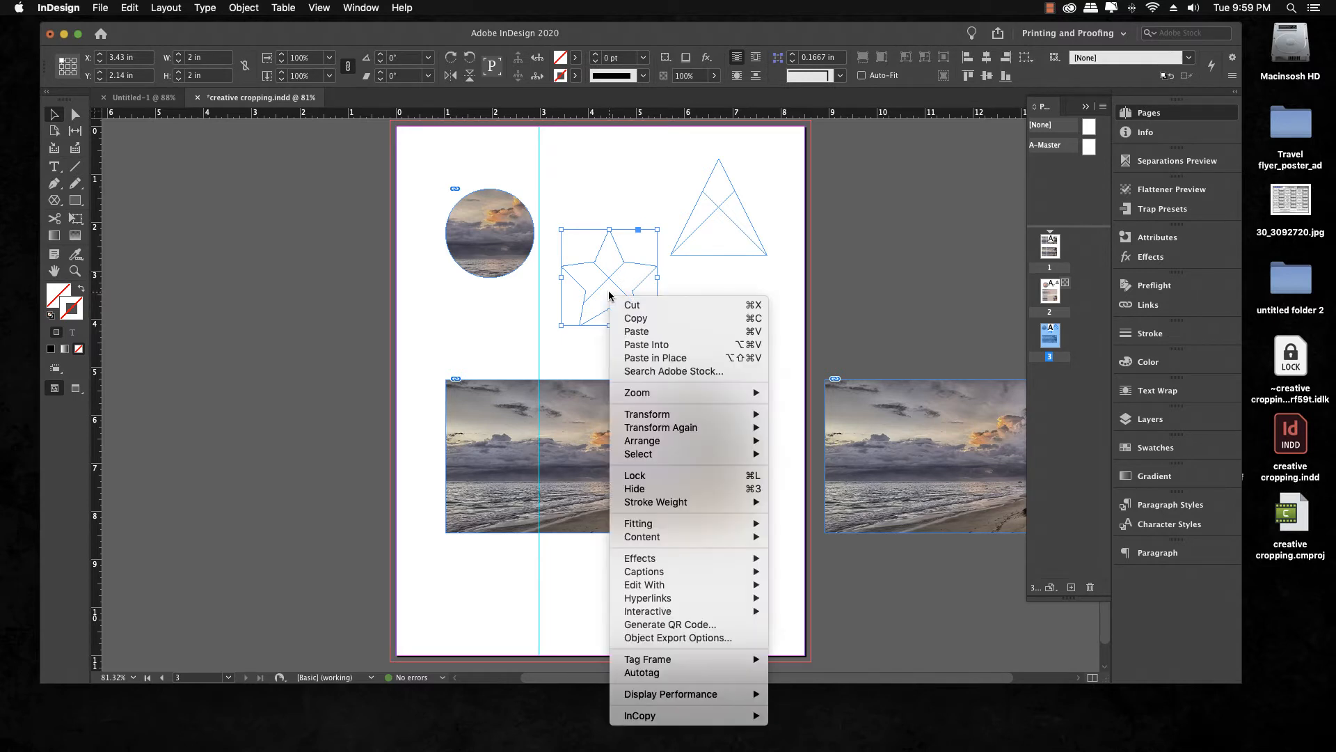
{"action": "left_click", "coordinate": [630, 344]}
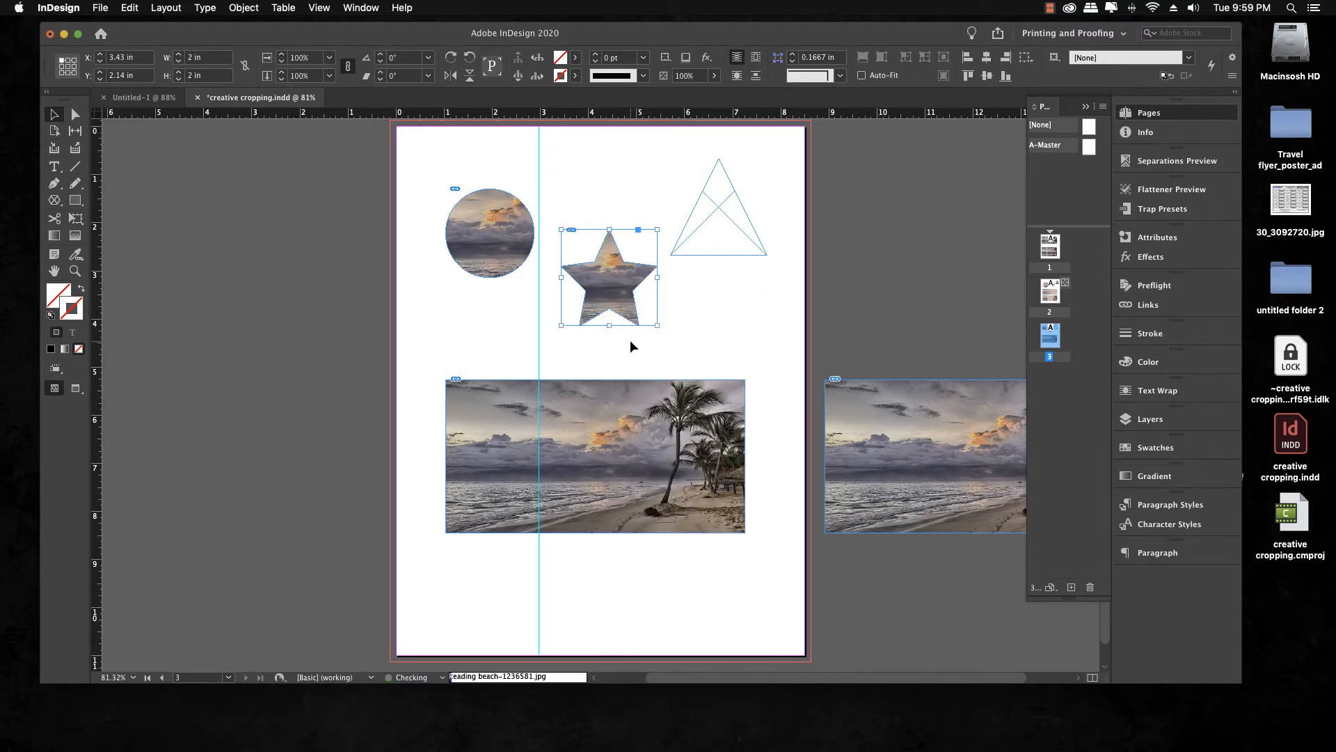
{"action": "left_click", "coordinate": [711, 239]}
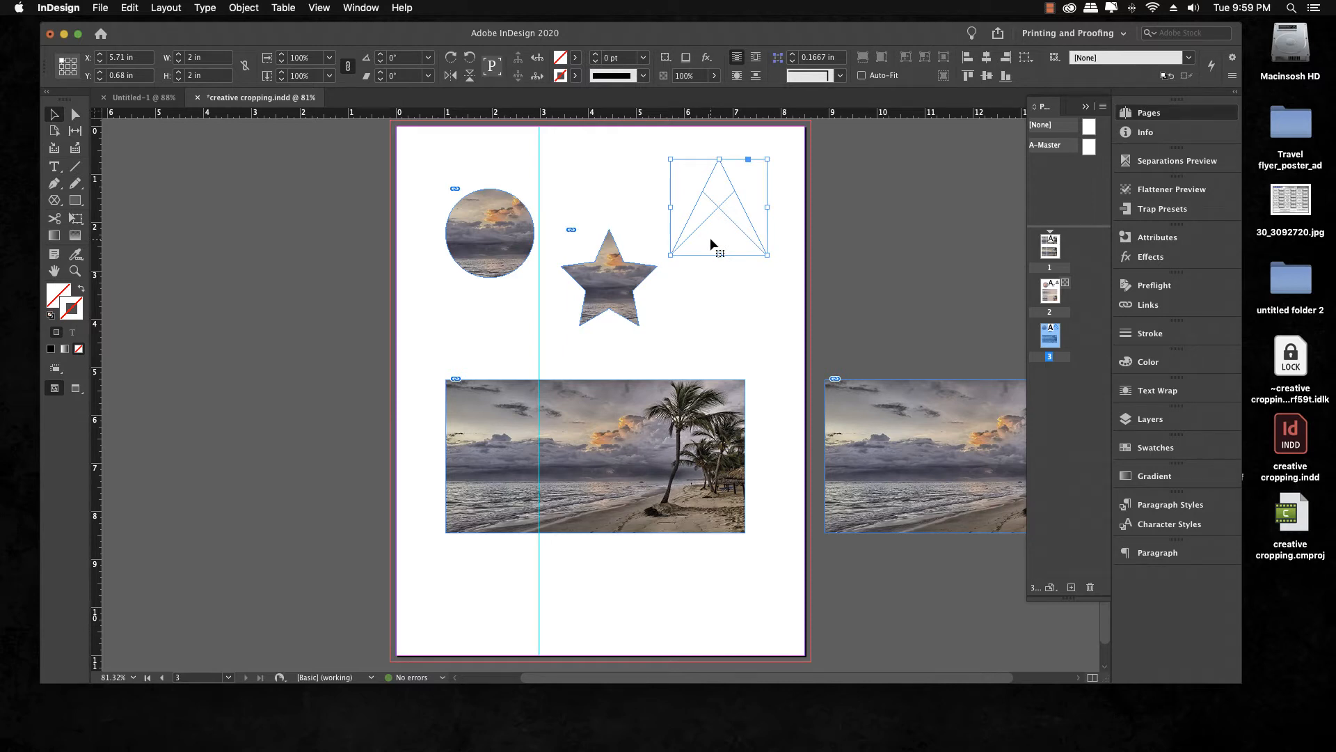
{"action": "right_click", "coordinate": [710, 240]}
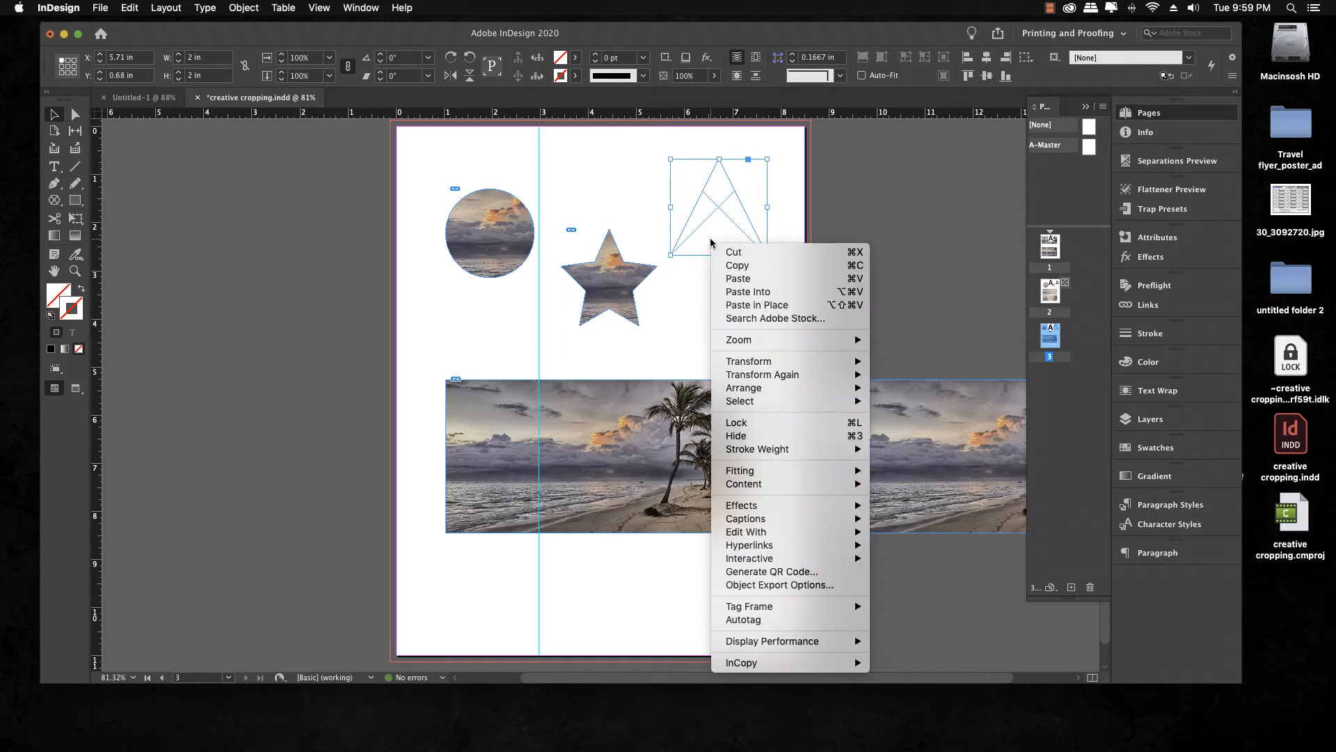
{"action": "left_click", "coordinate": [728, 293]}
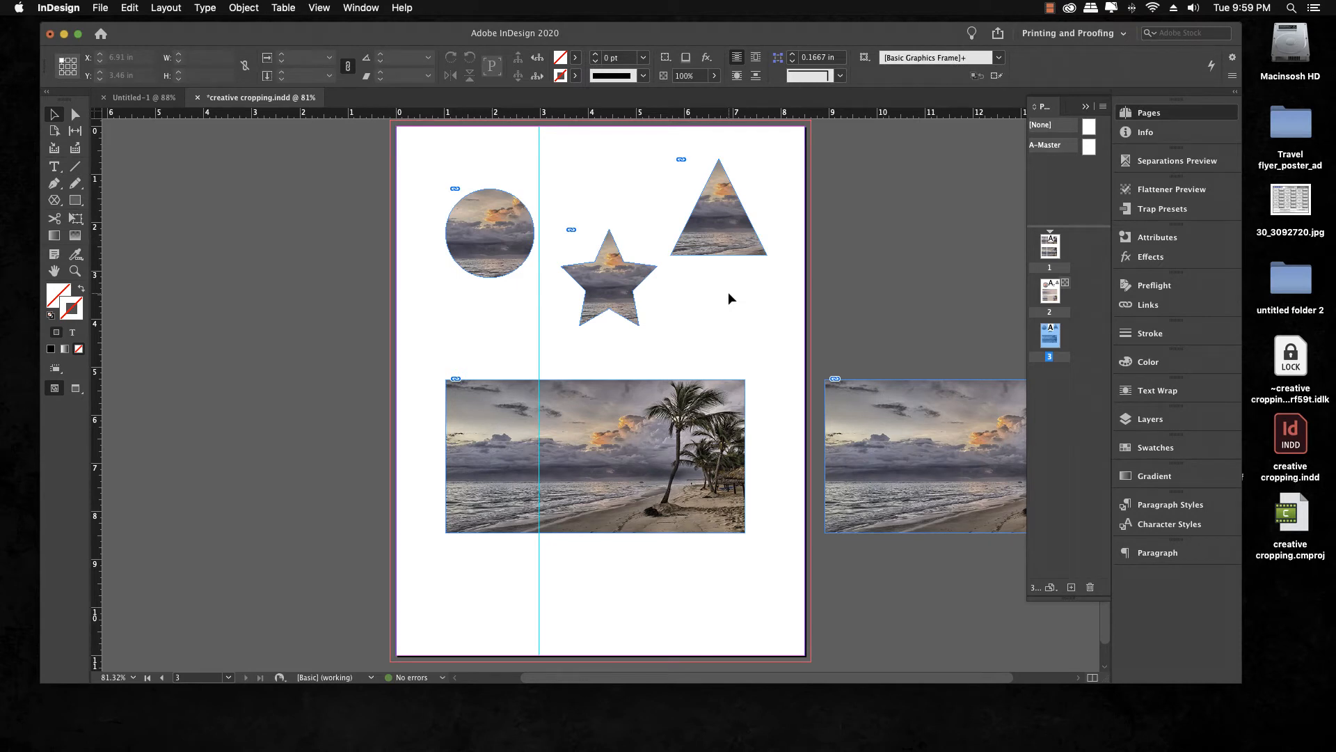
Reposition the photo inside the triangle frame to an offset of about X -1.65 in, Y 0.54 in, framing the palm trees
{"action": "left_click", "coordinate": [724, 241]}
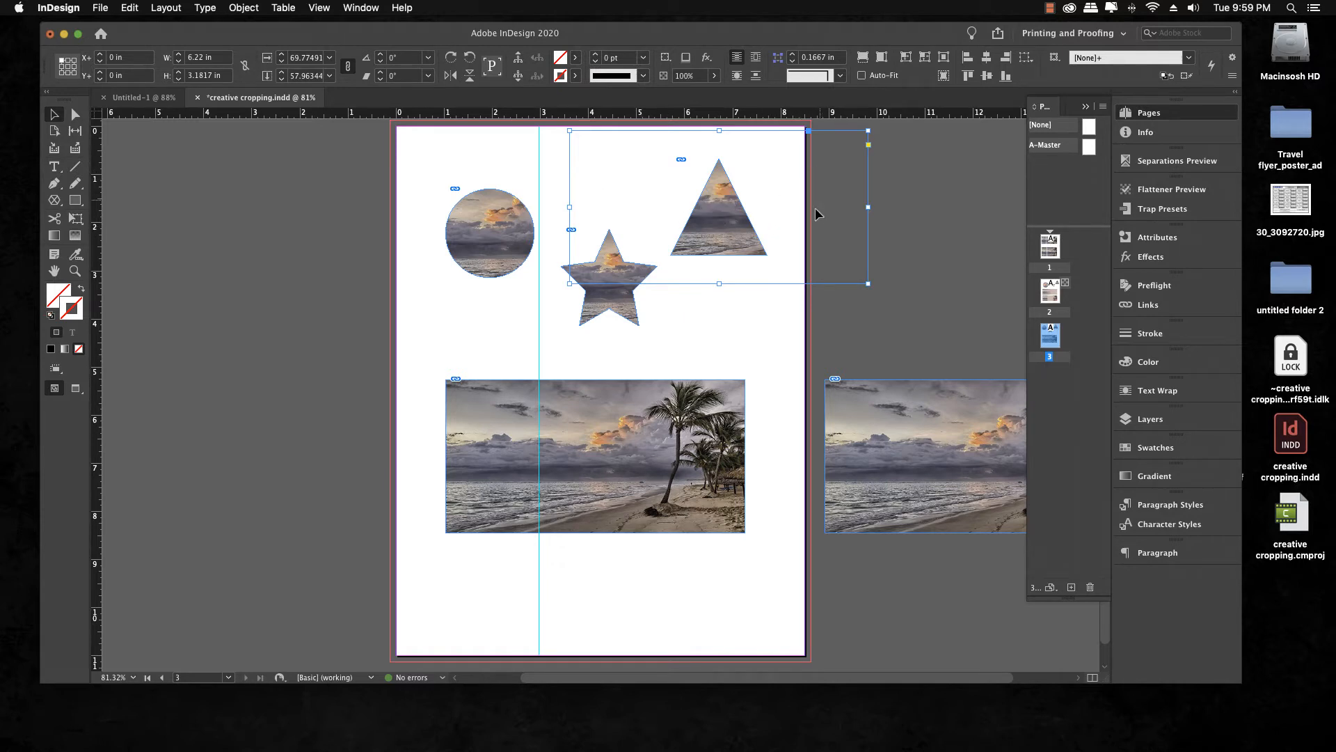
{"action": "mouse_move", "coordinate": [722, 223]}
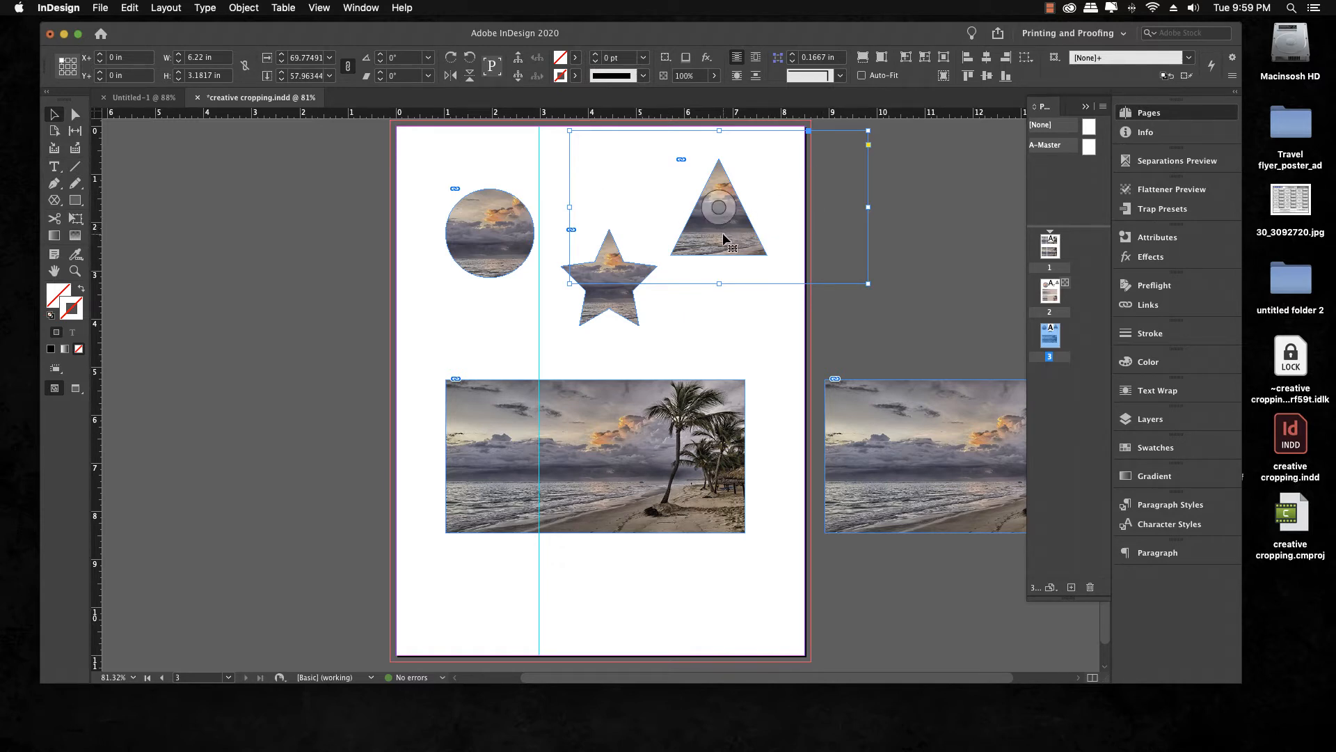
{"action": "mouse_move", "coordinate": [724, 239]}
{"action": "left_mouse_down"}
{"action": "mouse_move", "coordinate": [695, 238]}
{"action": "mouse_move", "coordinate": [711, 215]}
{"action": "mouse_move", "coordinate": [710, 231]}
{"action": "left_mouse_up"}
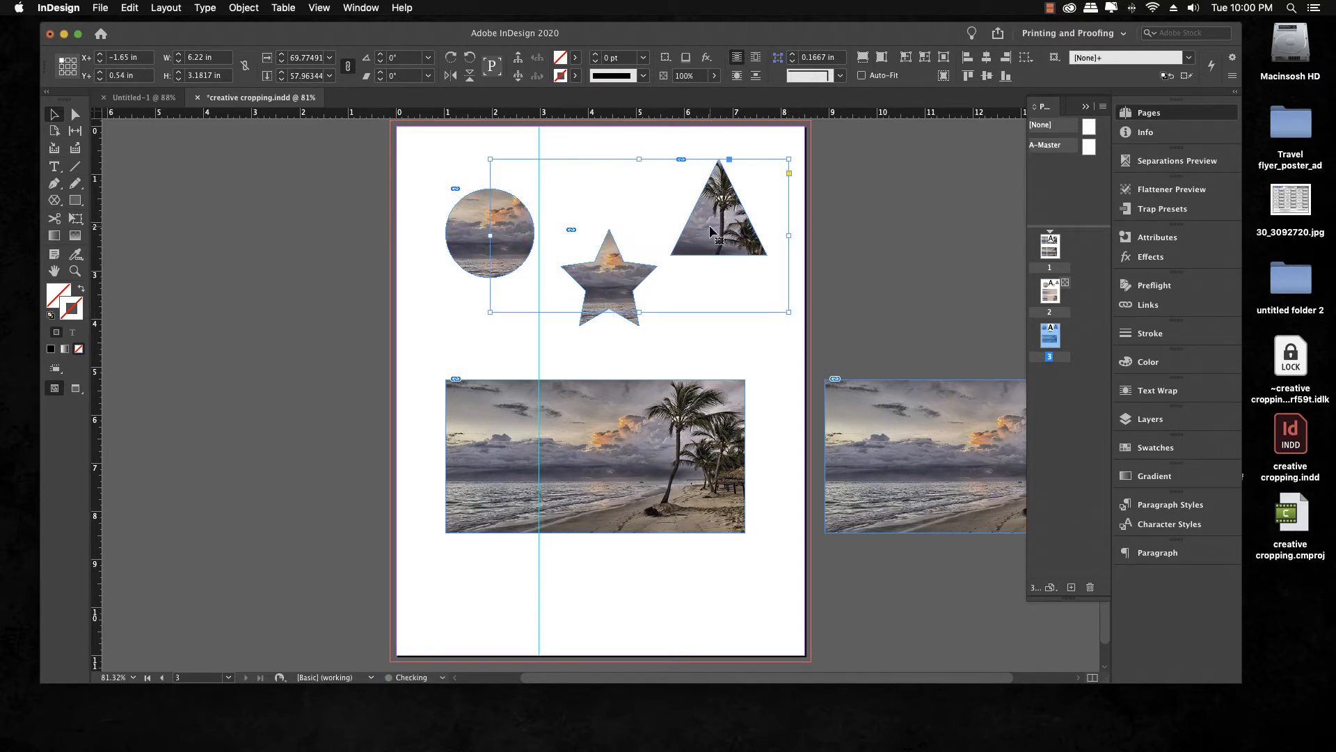
{"action": "left_click", "coordinate": [759, 337]}
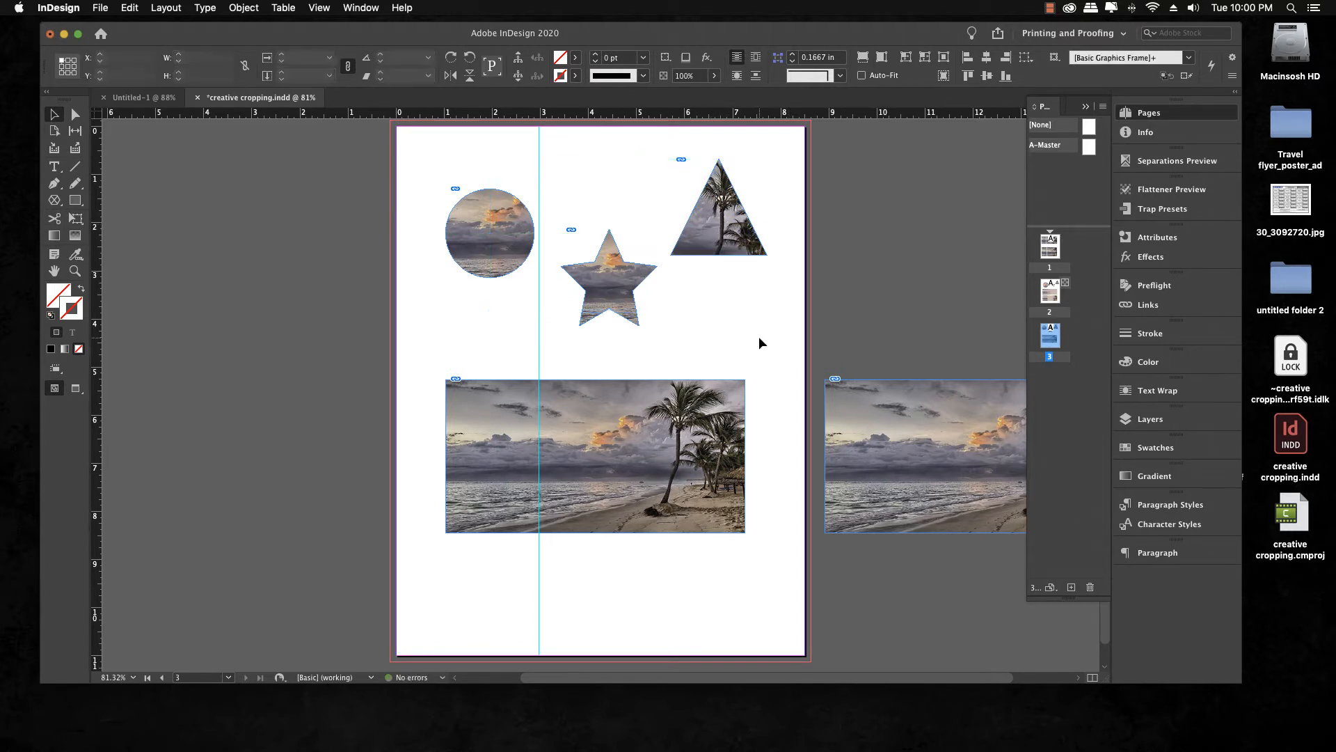
Reposition the photo inside the star frame to an offset of about X 0.18 in, Y -0.59 in
{"action": "left_click", "coordinate": [616, 303]}
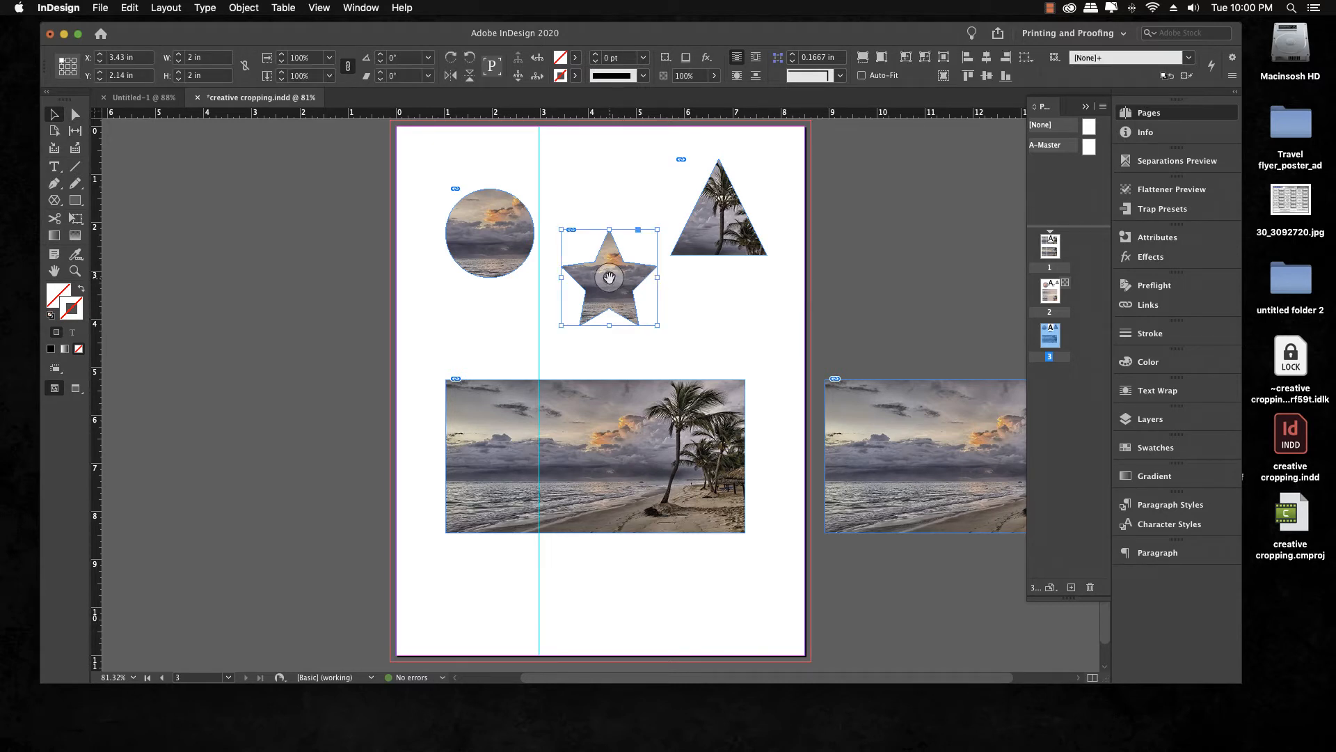
{"action": "left_click_drag", "start_coordinate": [609, 278], "coordinate": [587, 284]}
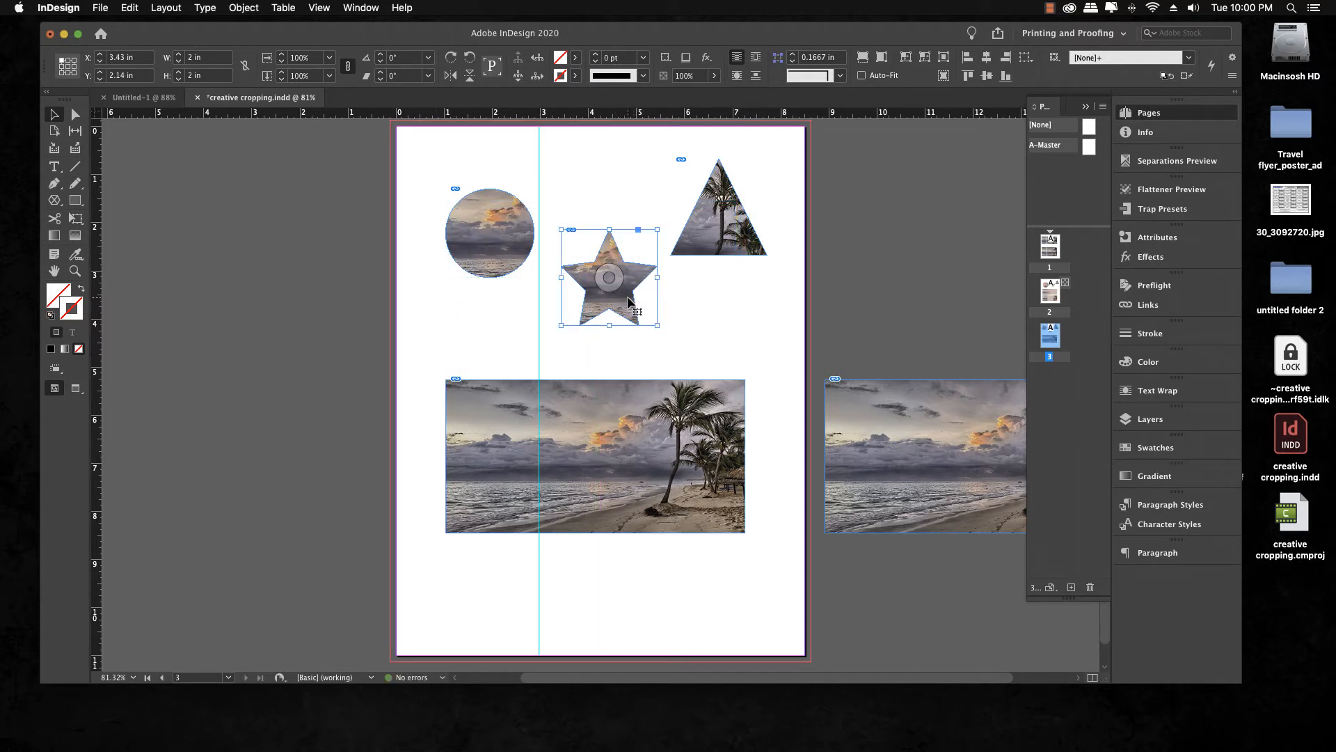
{"action": "double_click", "coordinate": [631, 305]}
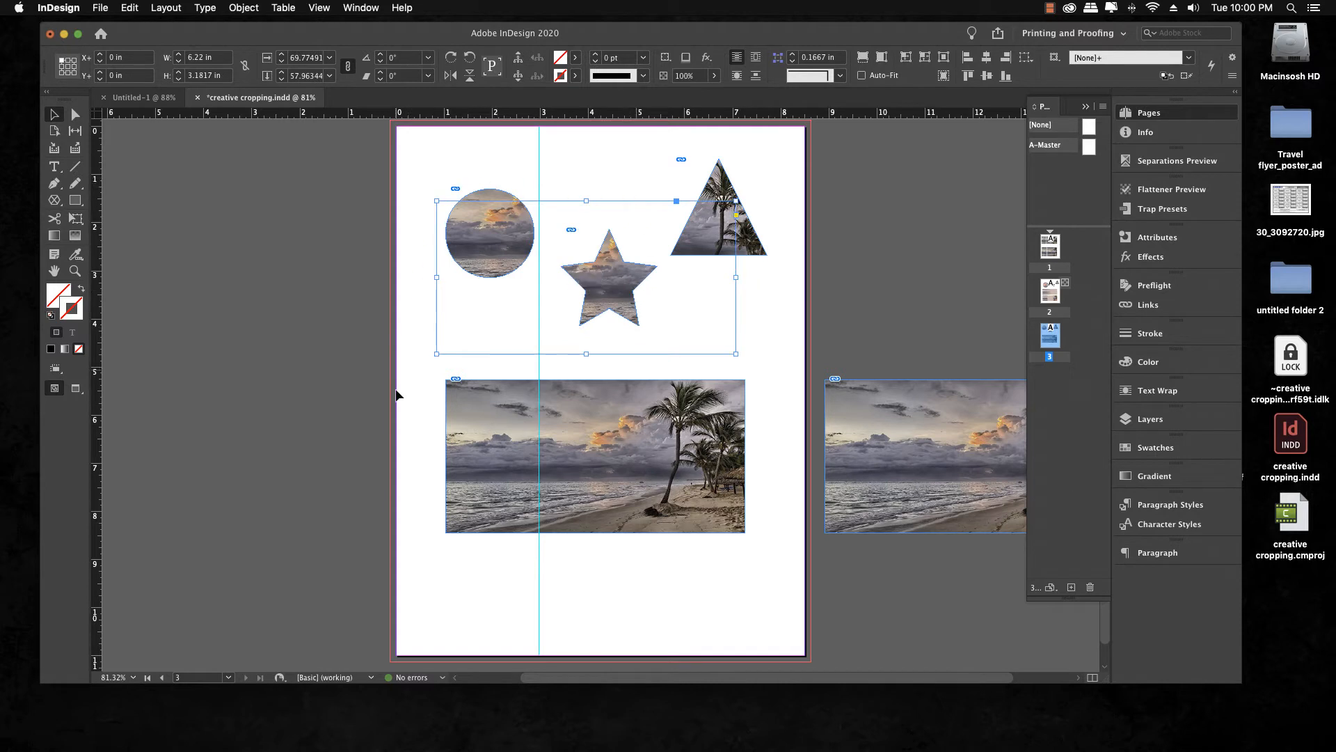
{"action": "left_click_drag", "start_coordinate": [622, 303], "coordinate": [630, 274]}
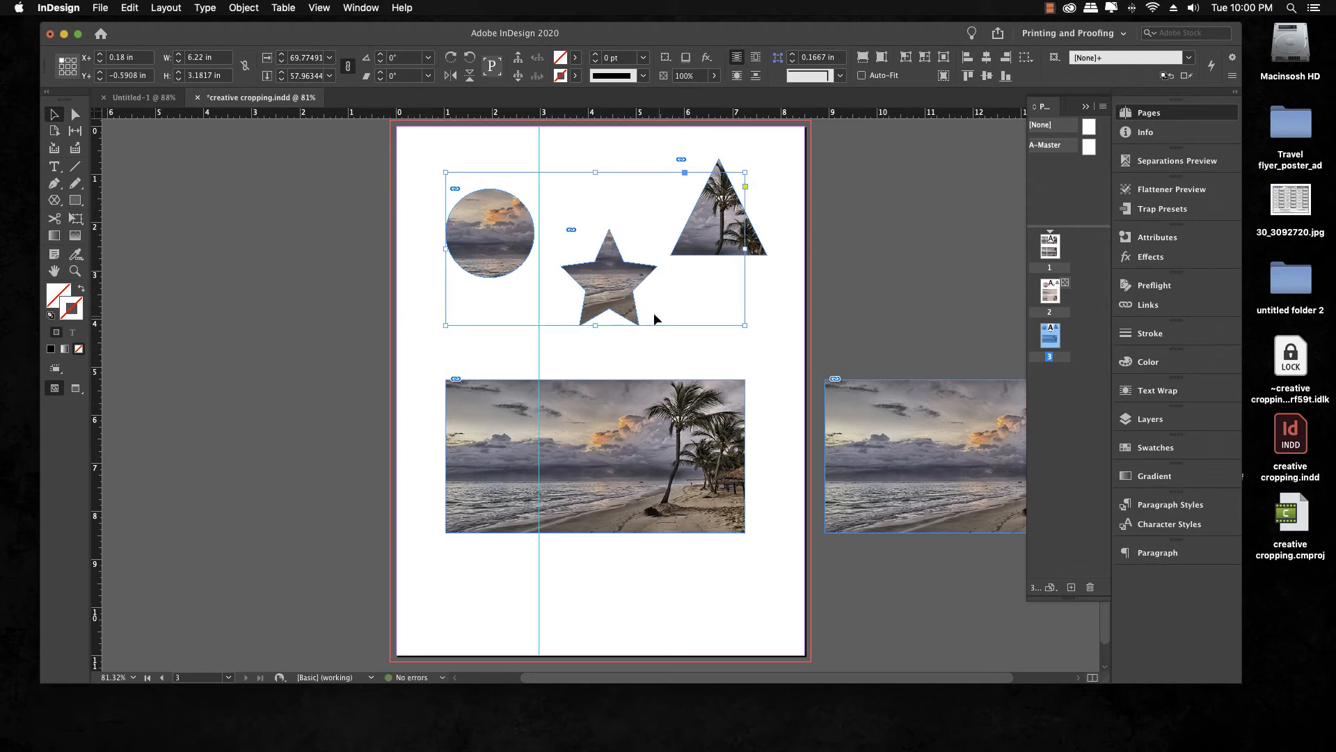
{"action": "left_click", "coordinate": [662, 340]}
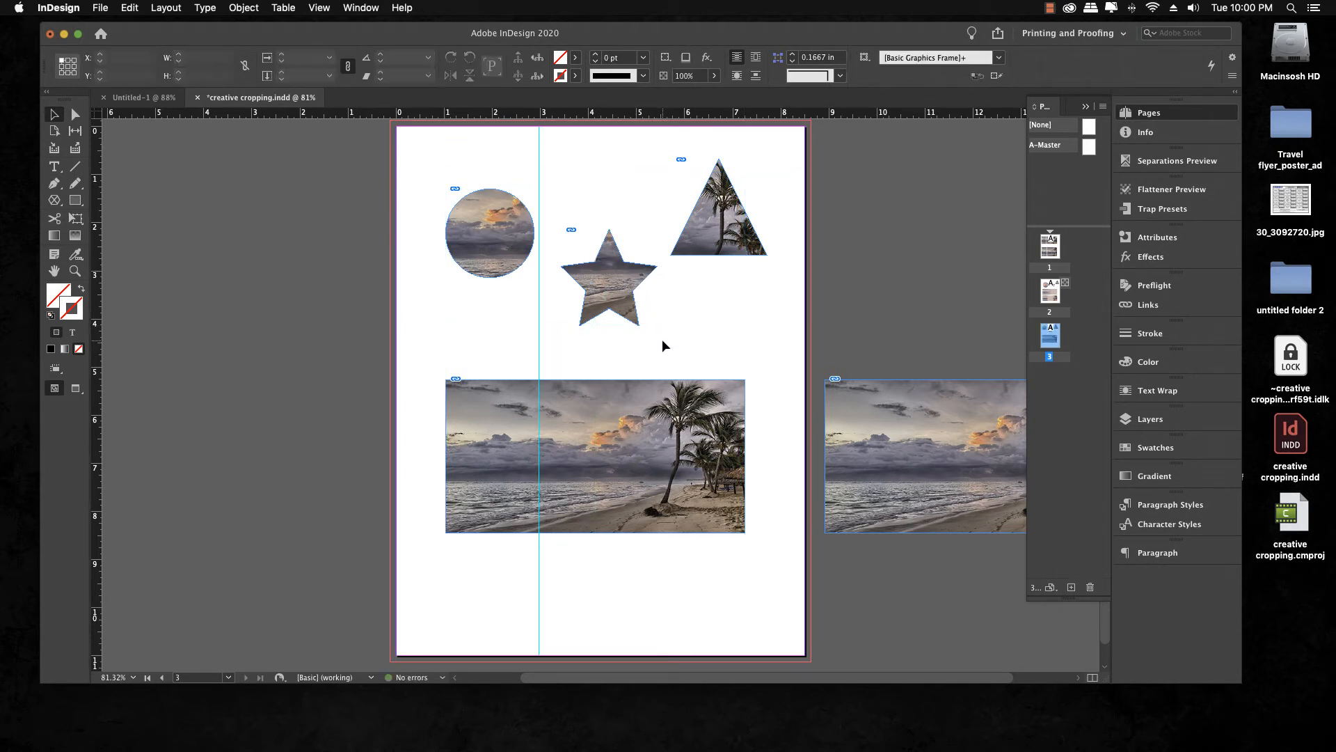
Shift the photo inside the circular frame so that more of the orange cloud shows
{"action": "left_click", "coordinate": [479, 257]}
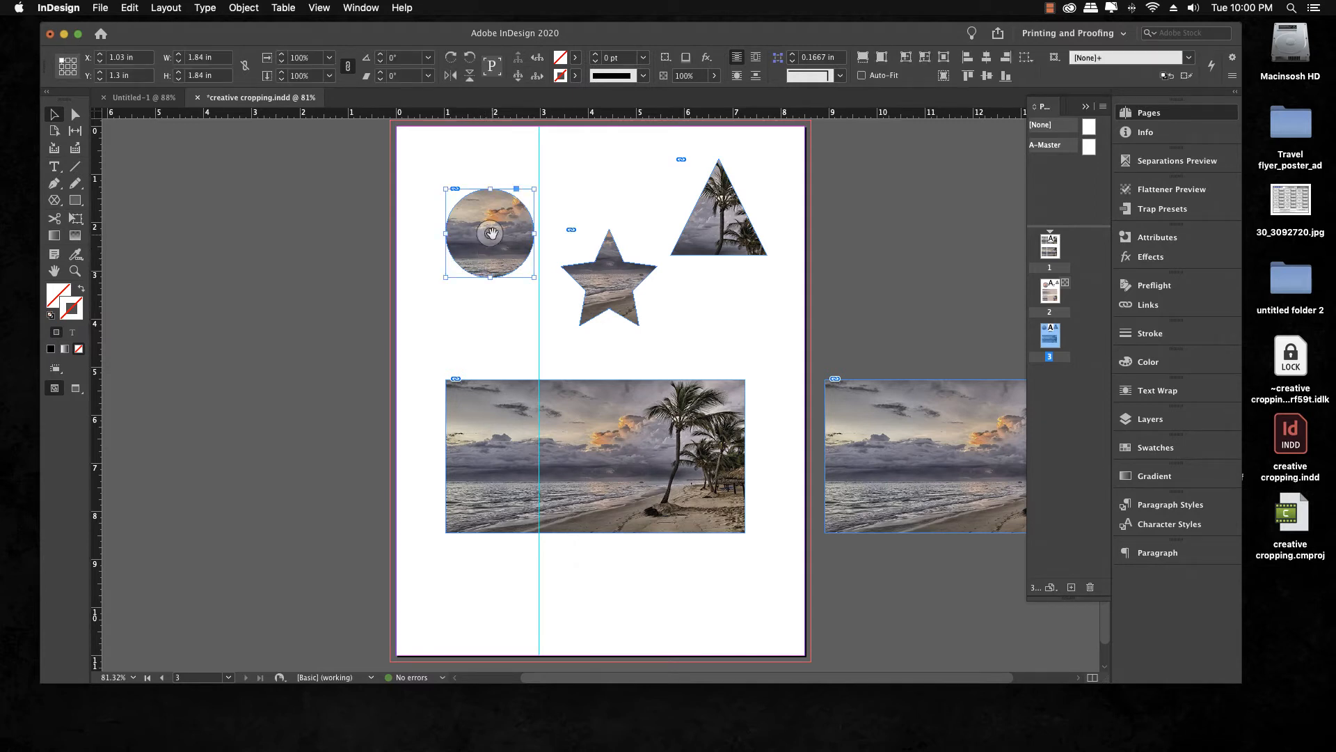
{"action": "left_click_drag", "start_coordinate": [489, 234], "coordinate": [479, 240]}
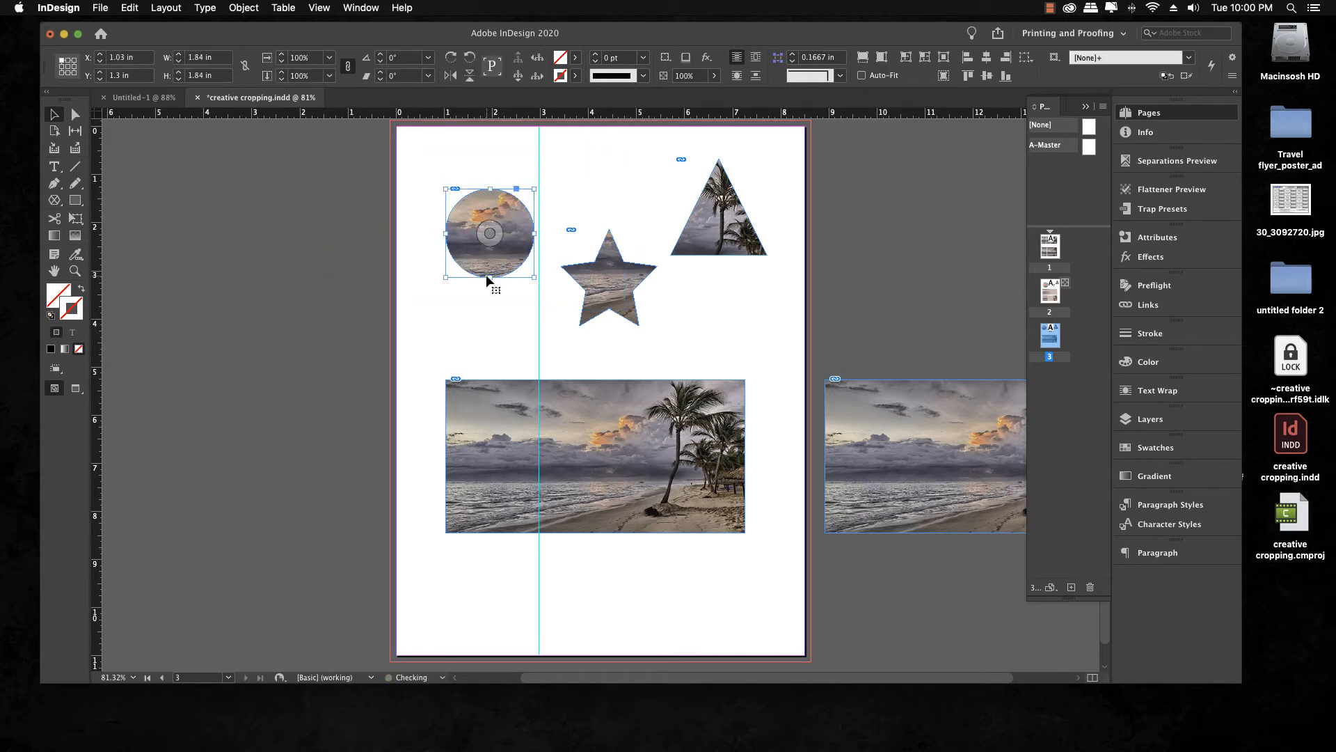
{"action": "left_click", "coordinate": [482, 300]}
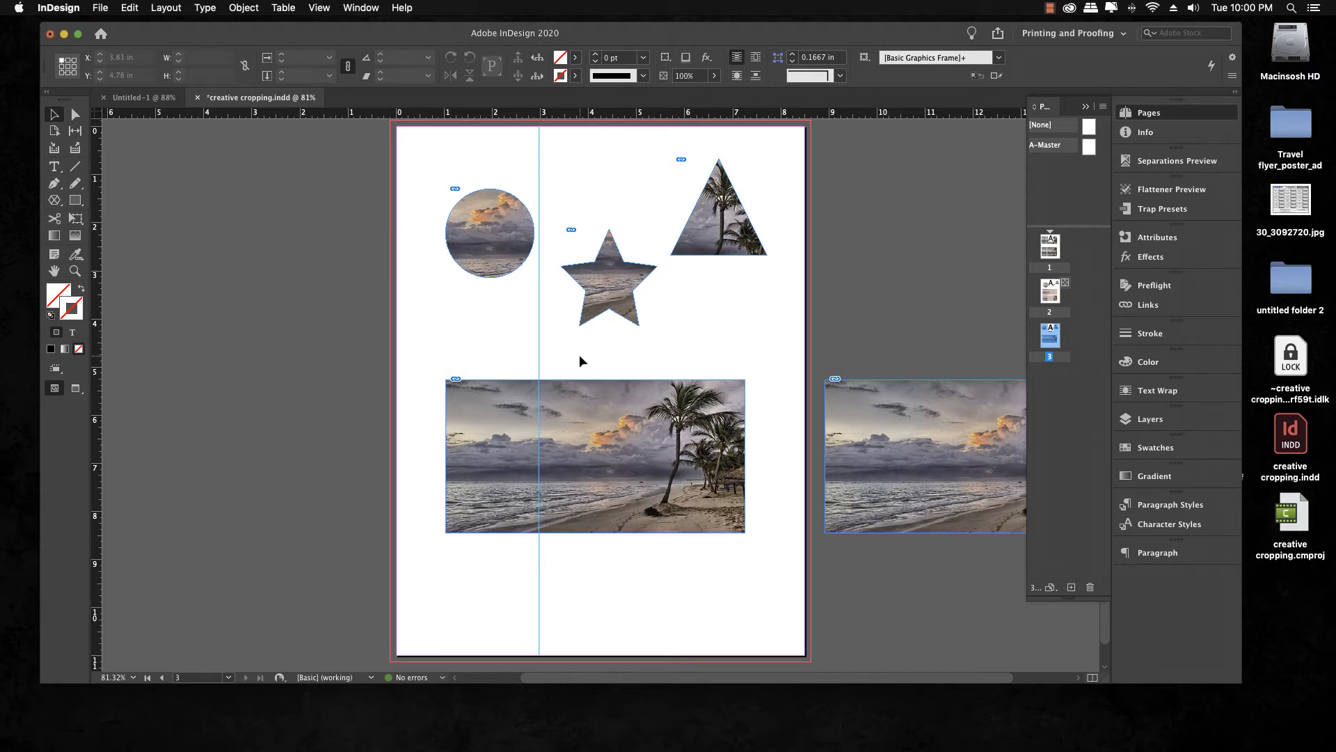
{"action": "key", "text": "shift+Page_Up"}
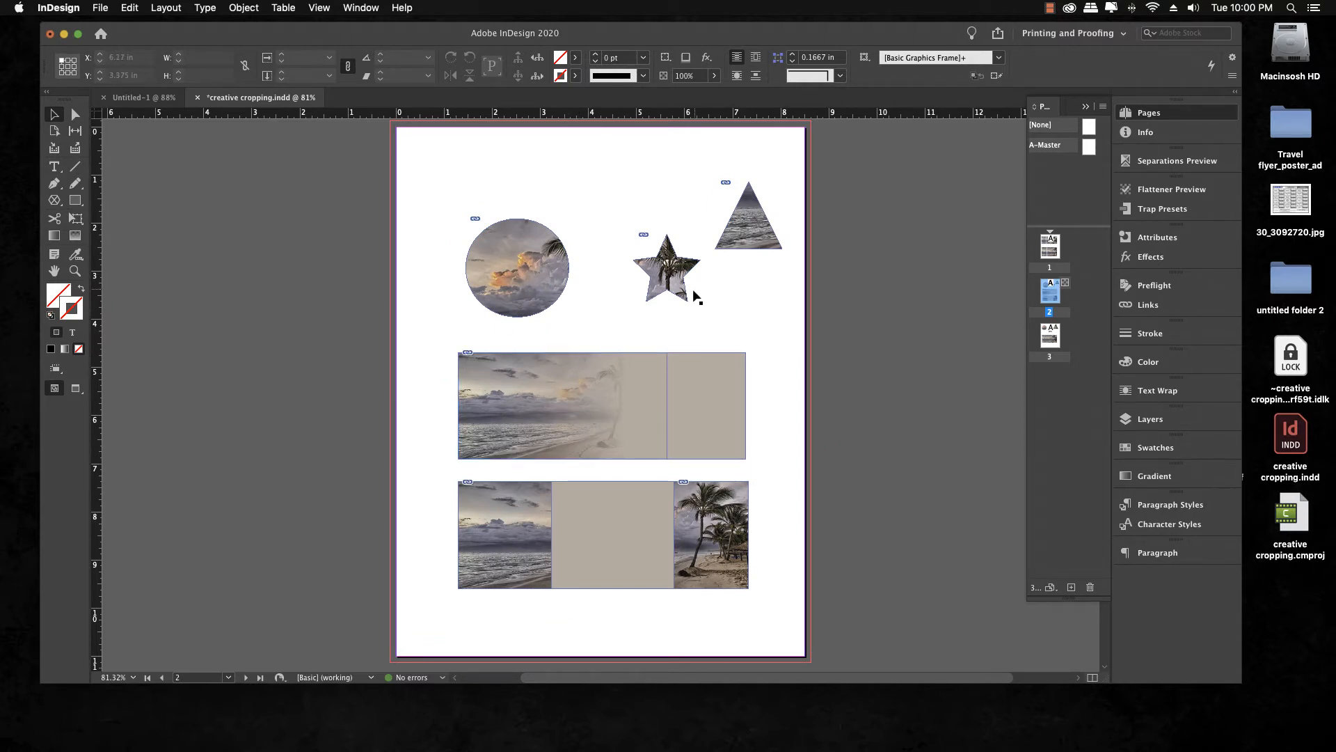
{"action": "left_click", "coordinate": [556, 376]}
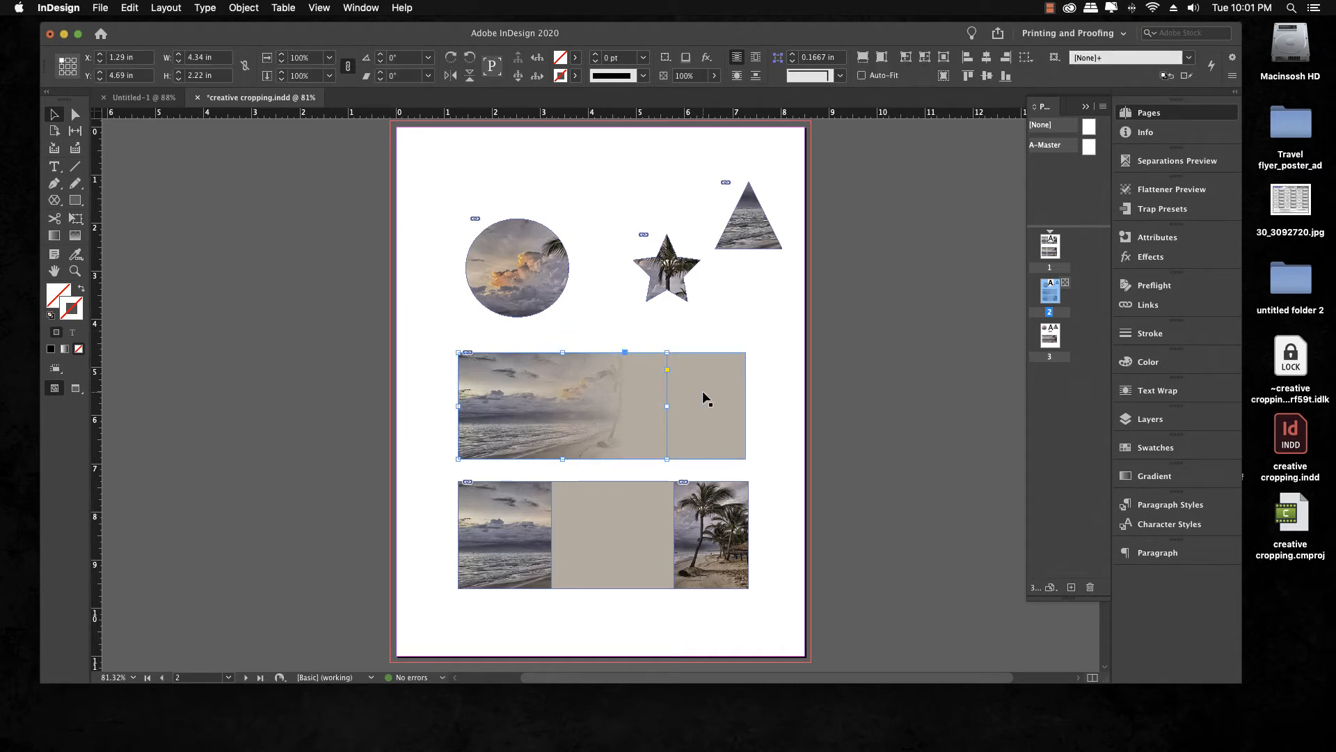
{"action": "key", "text": "shift+Page_Down"}
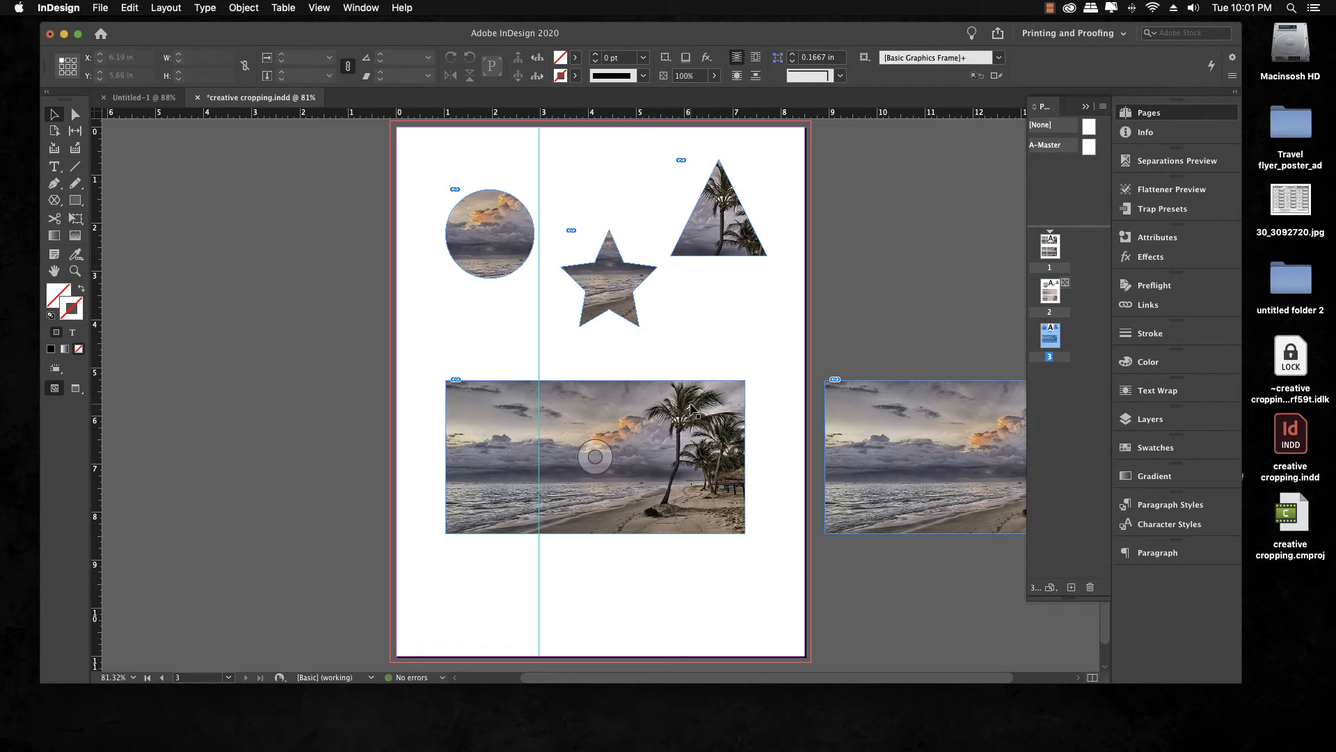
Add a linear Gradient Feather effect at 0° to the rectangular beach photo on page 3, keeping the preview in view
{"action": "left_click", "coordinate": [615, 415]}
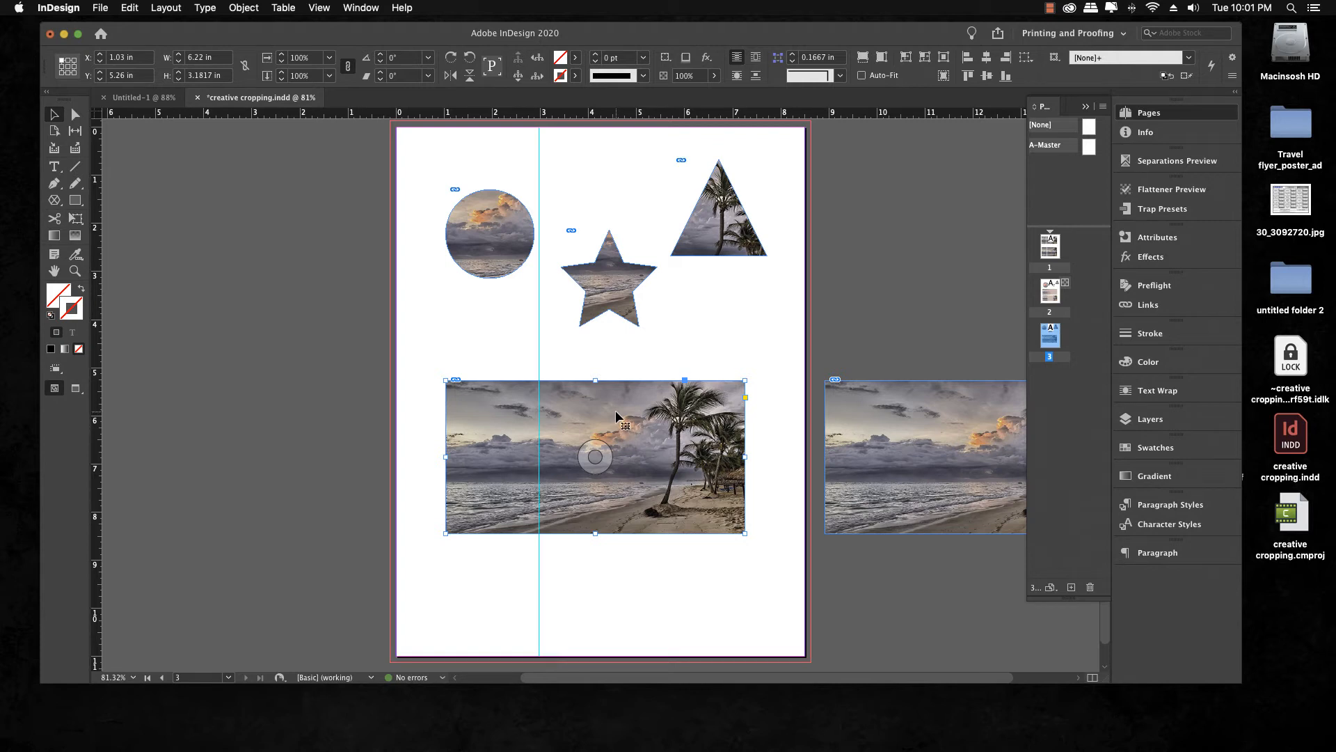
{"action": "left_click", "coordinate": [243, 7]}
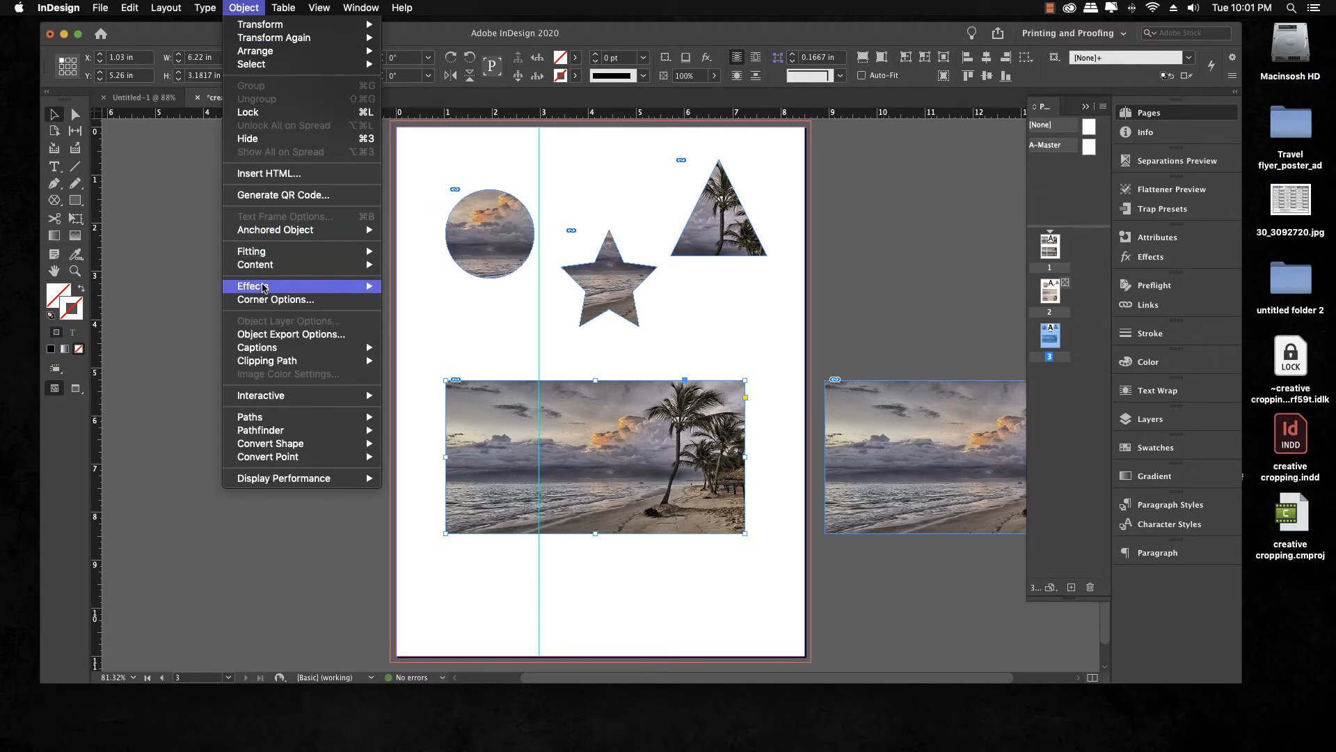
{"action": "mouse_move", "coordinate": [262, 288]}
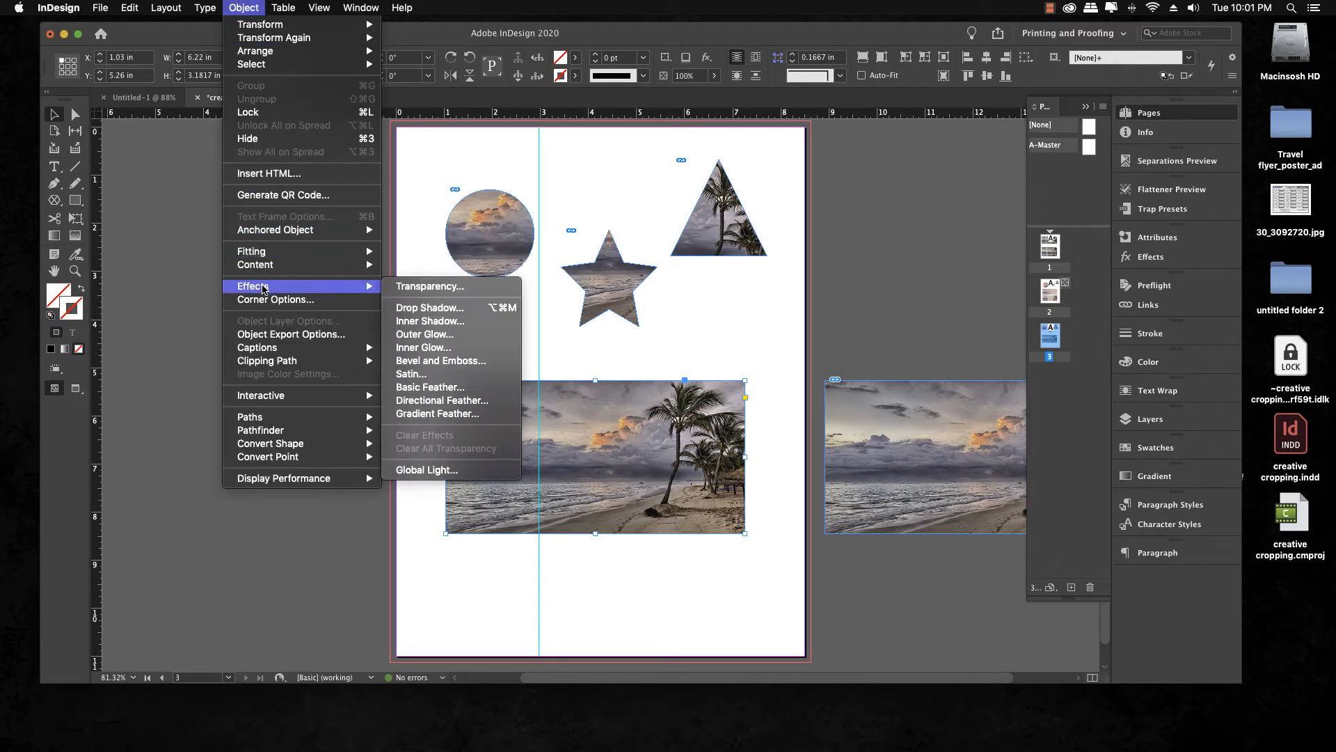
{"action": "left_click", "coordinate": [438, 415]}
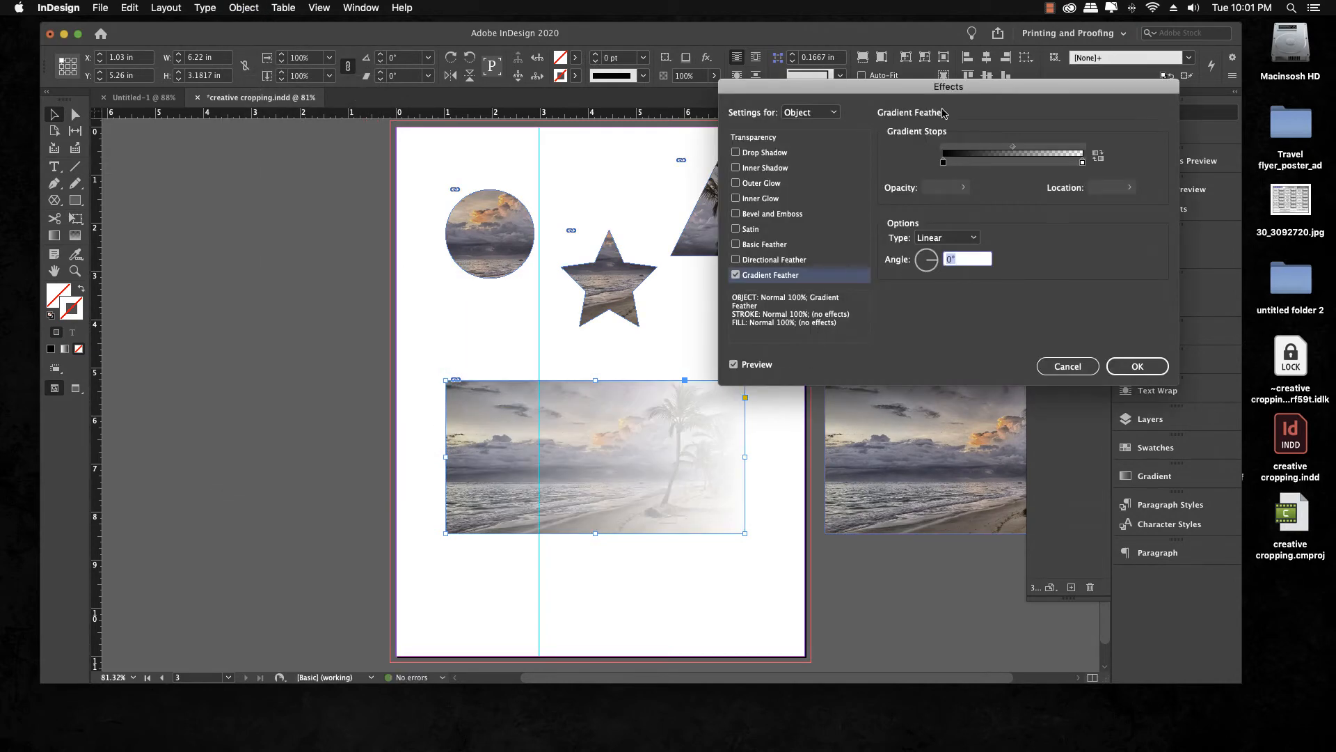
{"action": "left_click_drag", "start_coordinate": [928, 88], "coordinate": [941, 94]}
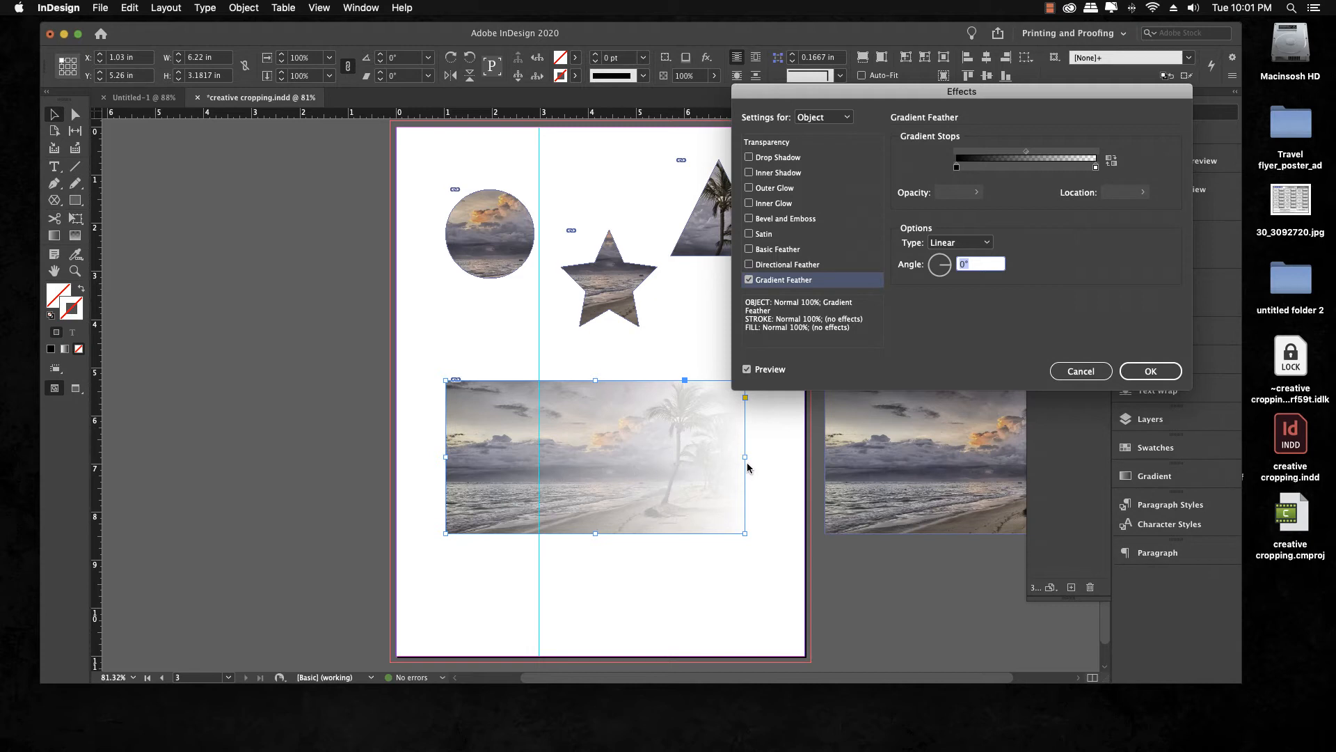
Adjust the midpoint between the gradient feather's two stops to a location of about 62.66%
{"action": "left_click", "coordinate": [957, 168]}
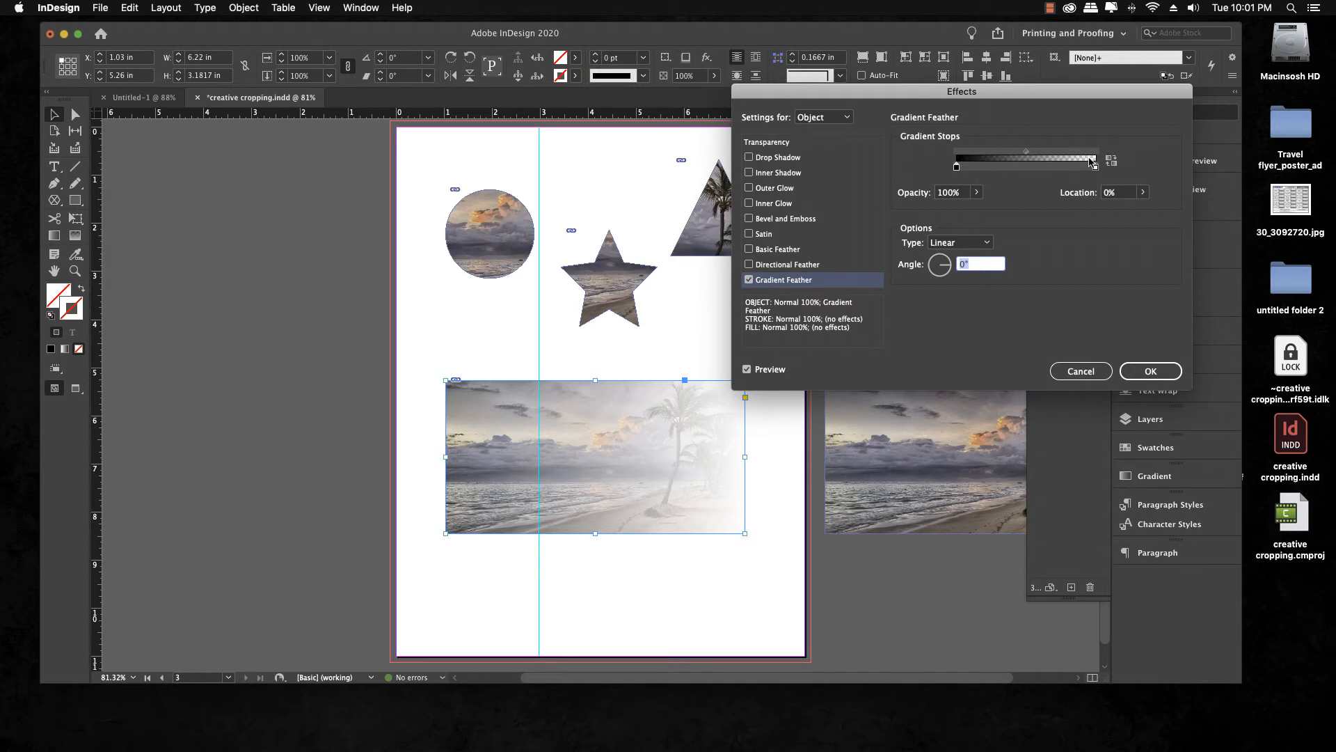
{"action": "left_click", "coordinate": [1026, 154]}
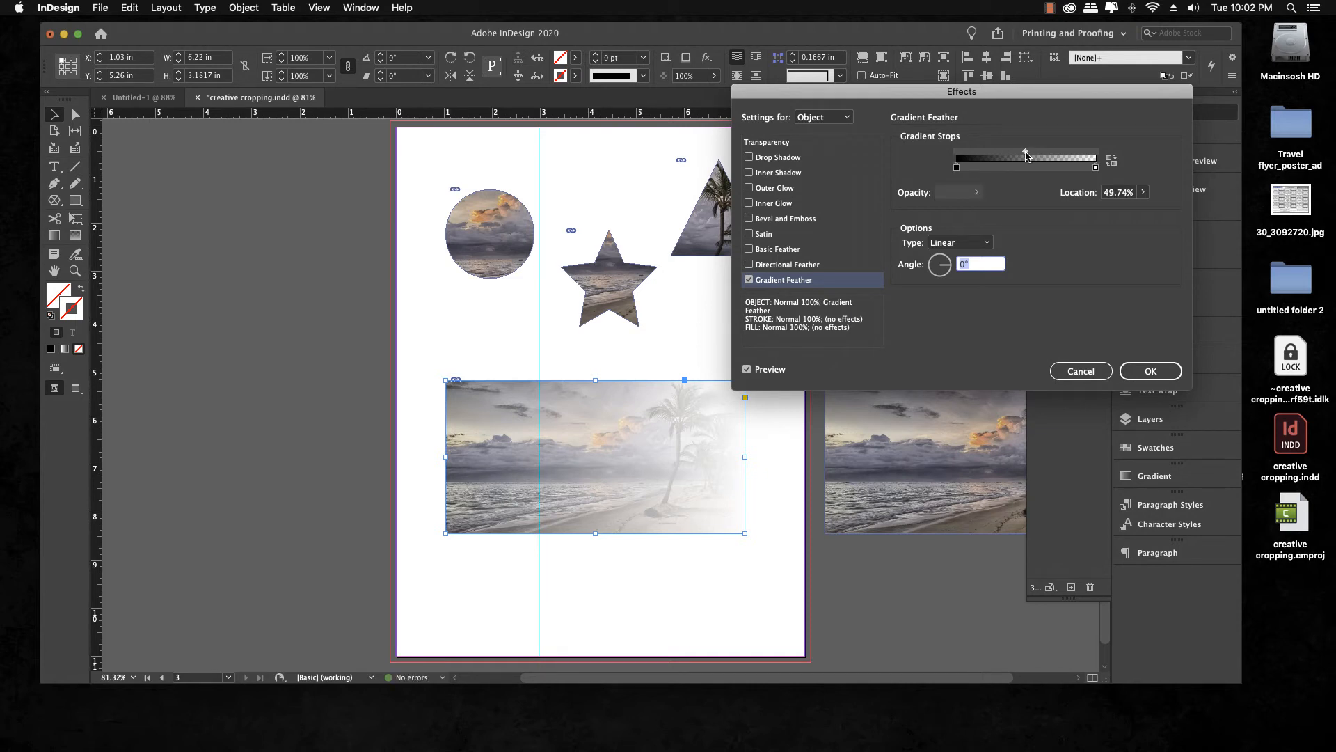
{"action": "left_click_drag", "start_coordinate": [1026, 152], "coordinate": [1063, 153]}
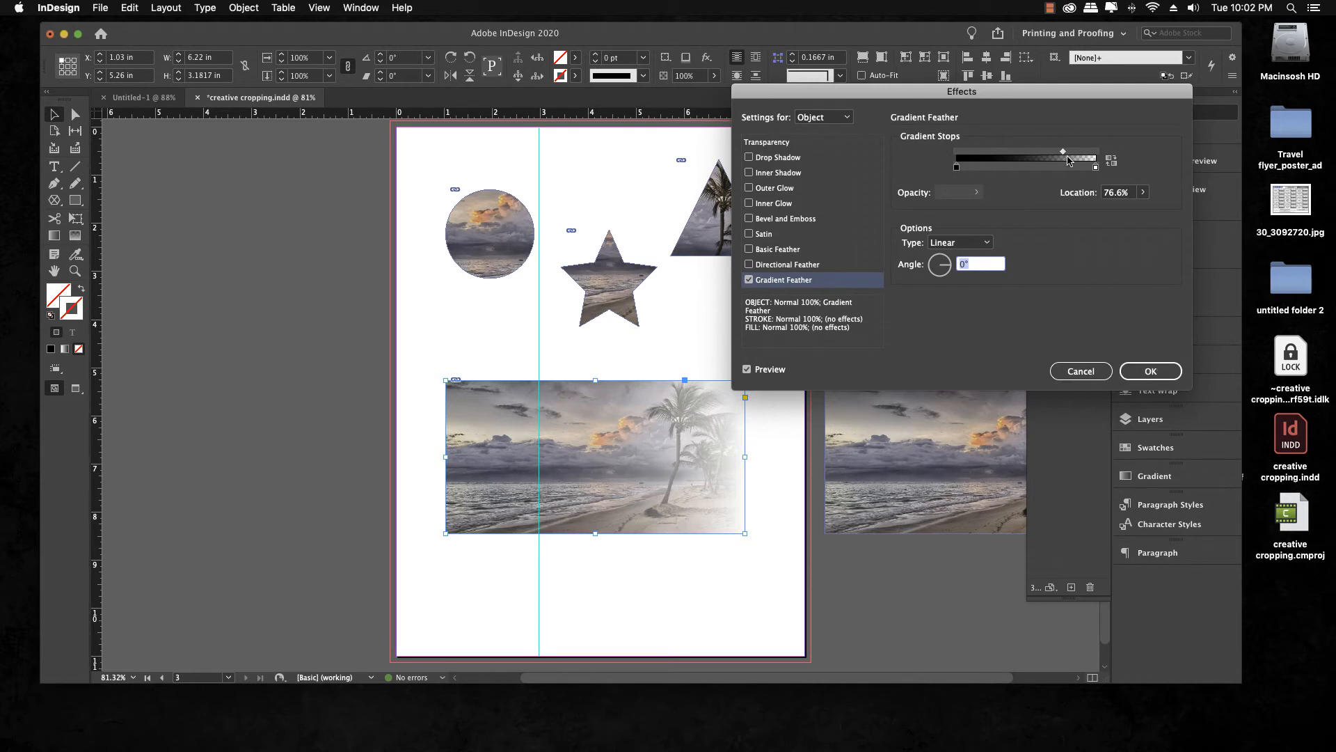
{"action": "left_click_drag", "start_coordinate": [1063, 153], "coordinate": [1044, 153]}
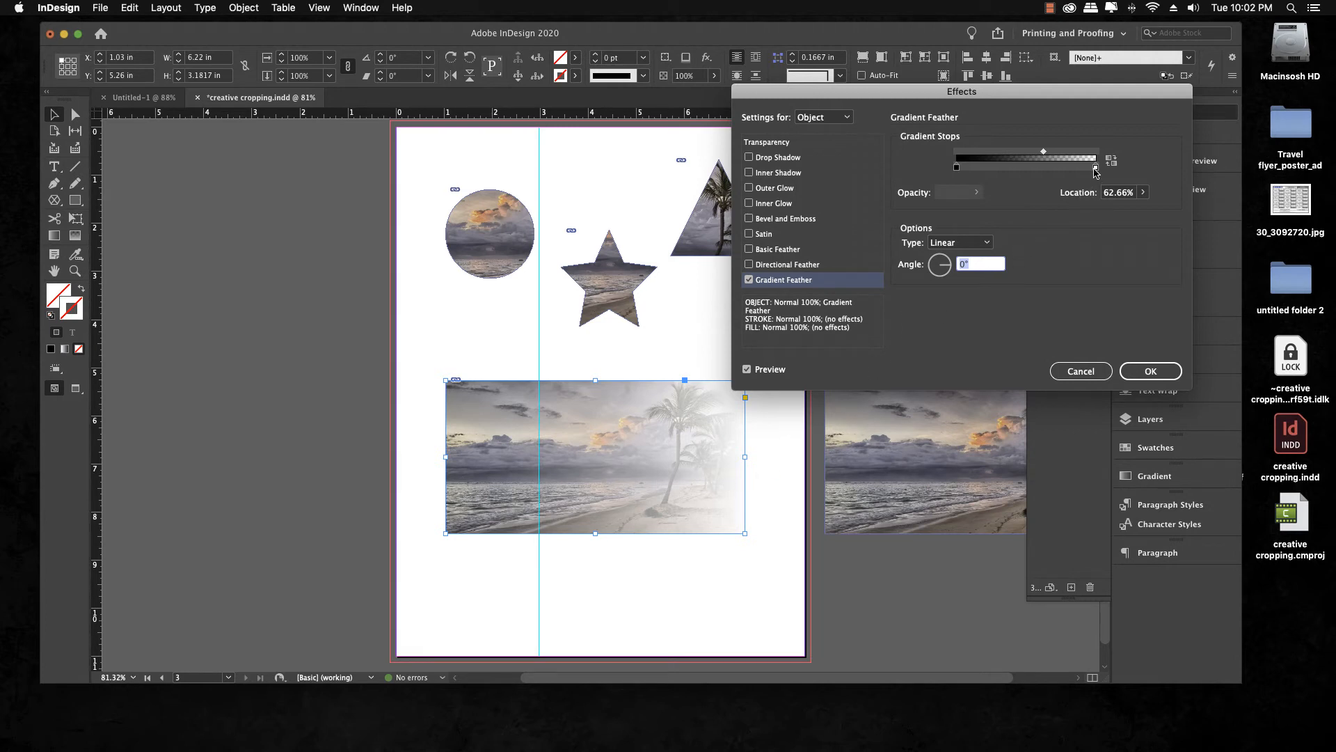
Move the gradient feather's 0% opacity stop to about 84.59% and its midpoint to about 69.74%
{"action": "left_click", "coordinate": [1095, 168]}
{"action": "left_click_drag", "start_coordinate": [1095, 171], "coordinate": [1074, 170]}
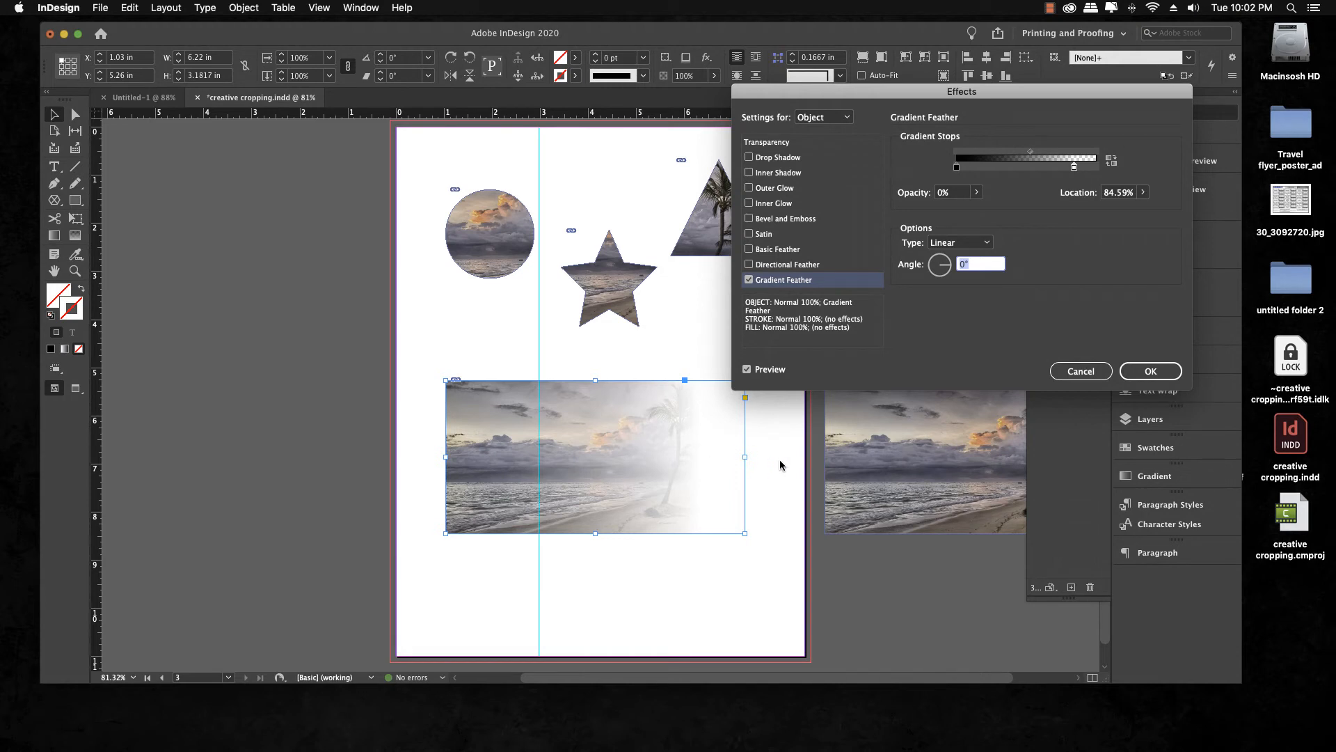
{"action": "left_click", "coordinate": [957, 167]}
{"action": "mouse_move", "coordinate": [1031, 151]}
{"action": "left_mouse_down"}
{"action": "mouse_move", "coordinate": [1002, 155]}
{"action": "mouse_move", "coordinate": [1039, 154]}
{"action": "left_mouse_up"}
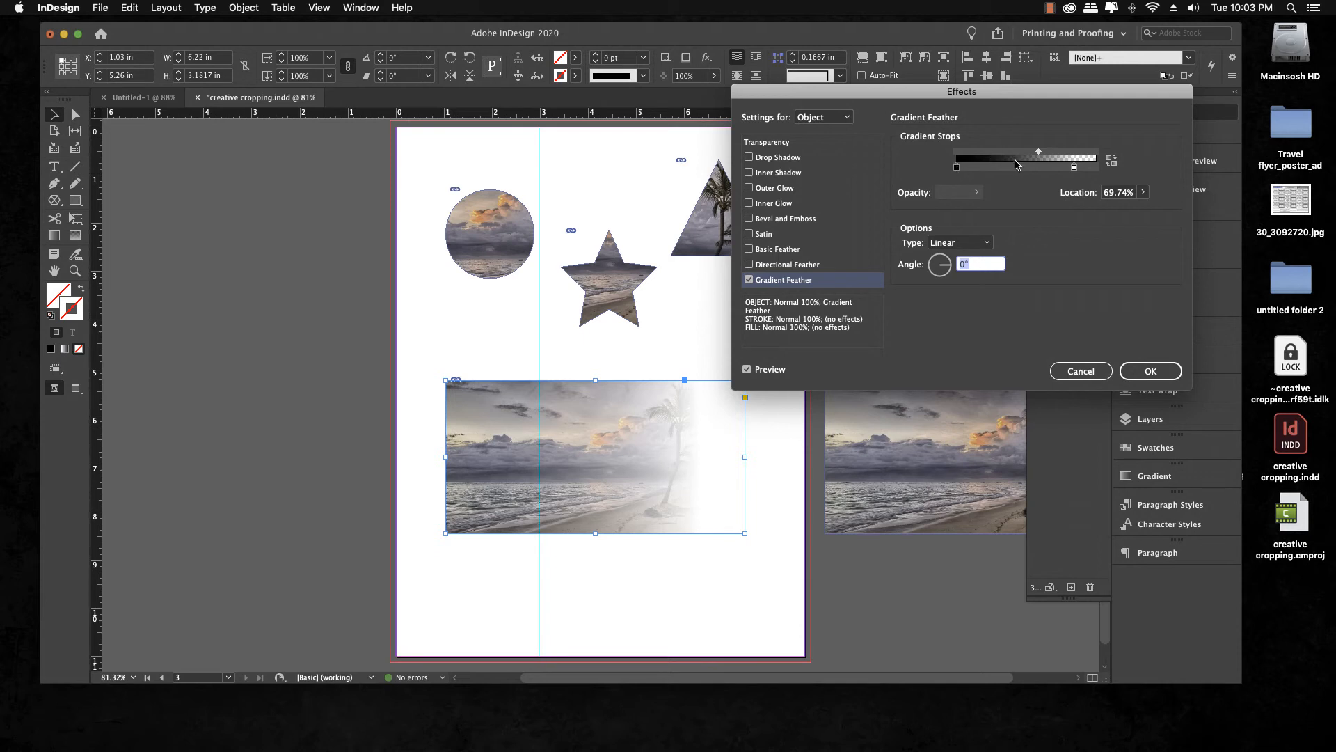
Add an intermediate gradient stop with 67.43% opacity at a location of about 57.38% and apply the Gradient Feather effect
{"action": "left_click", "coordinate": [1001, 165]}
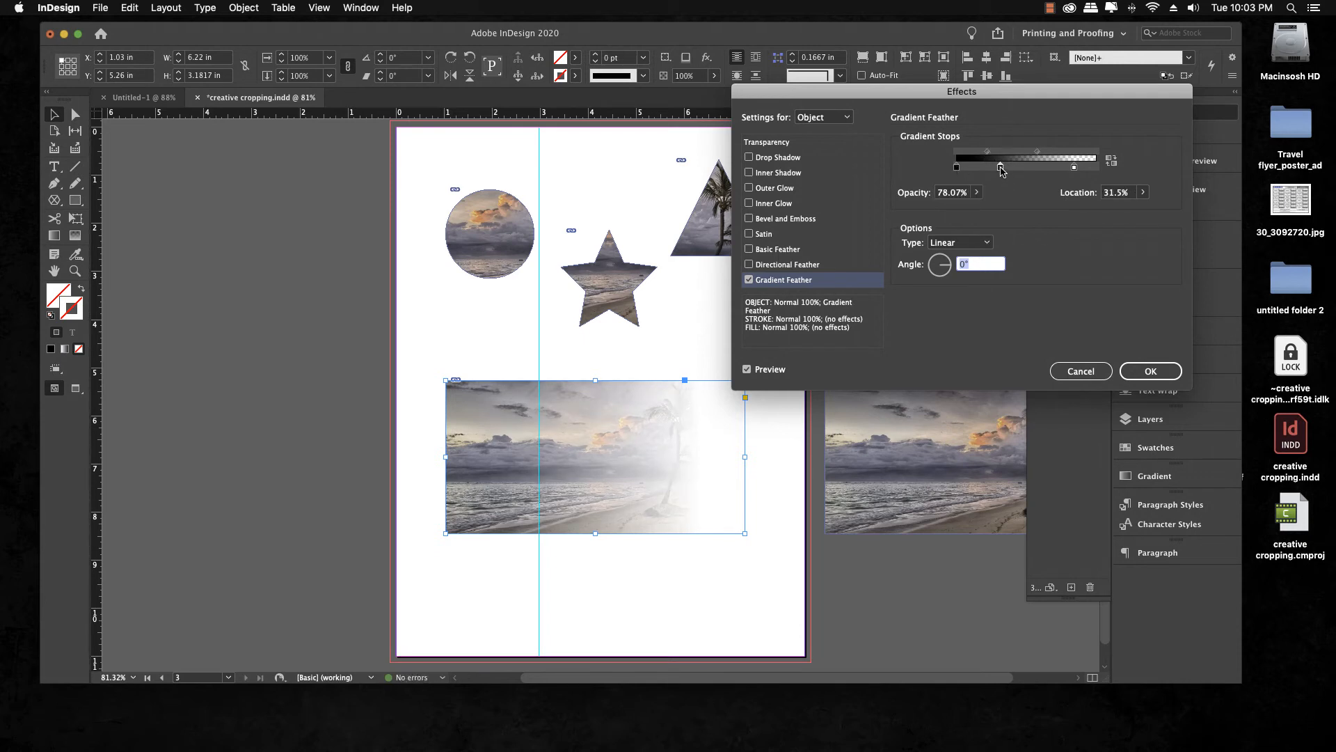
{"action": "left_click_drag", "start_coordinate": [1000, 170], "coordinate": [1036, 167]}
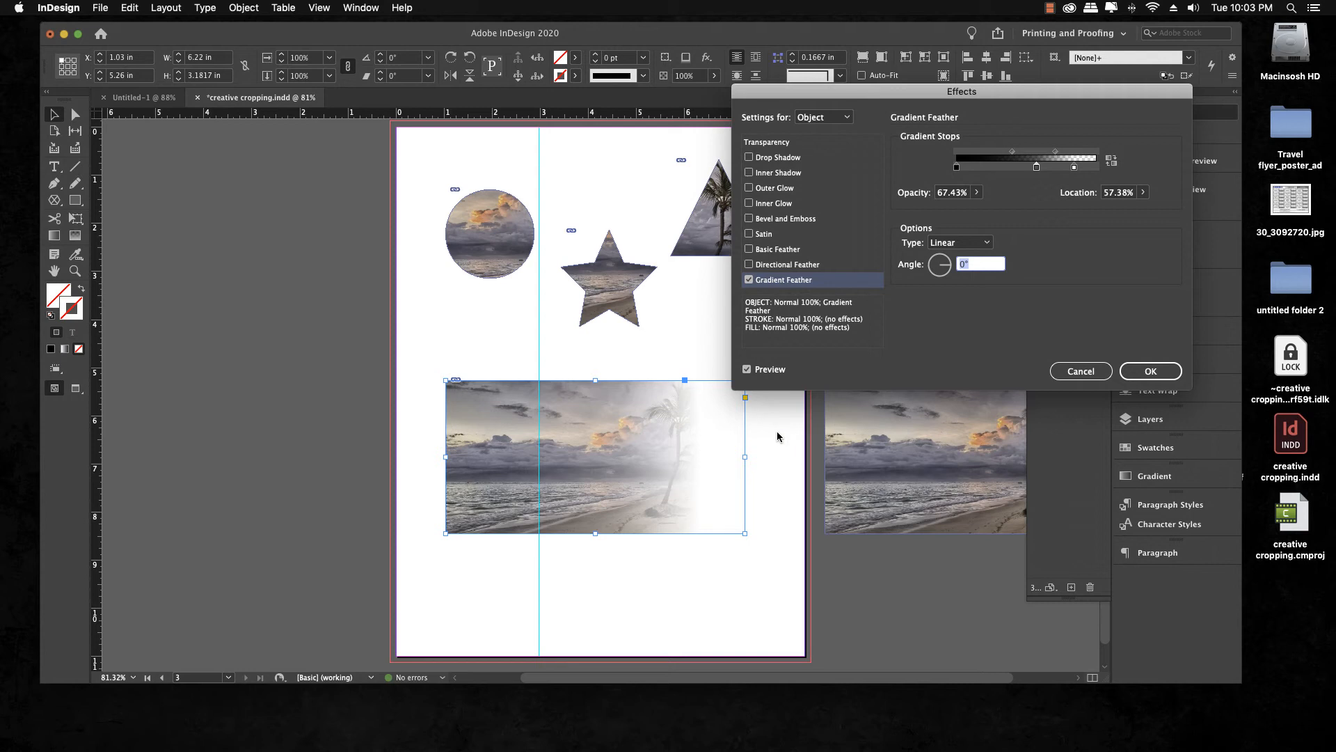
{"action": "left_click", "coordinate": [1136, 374]}
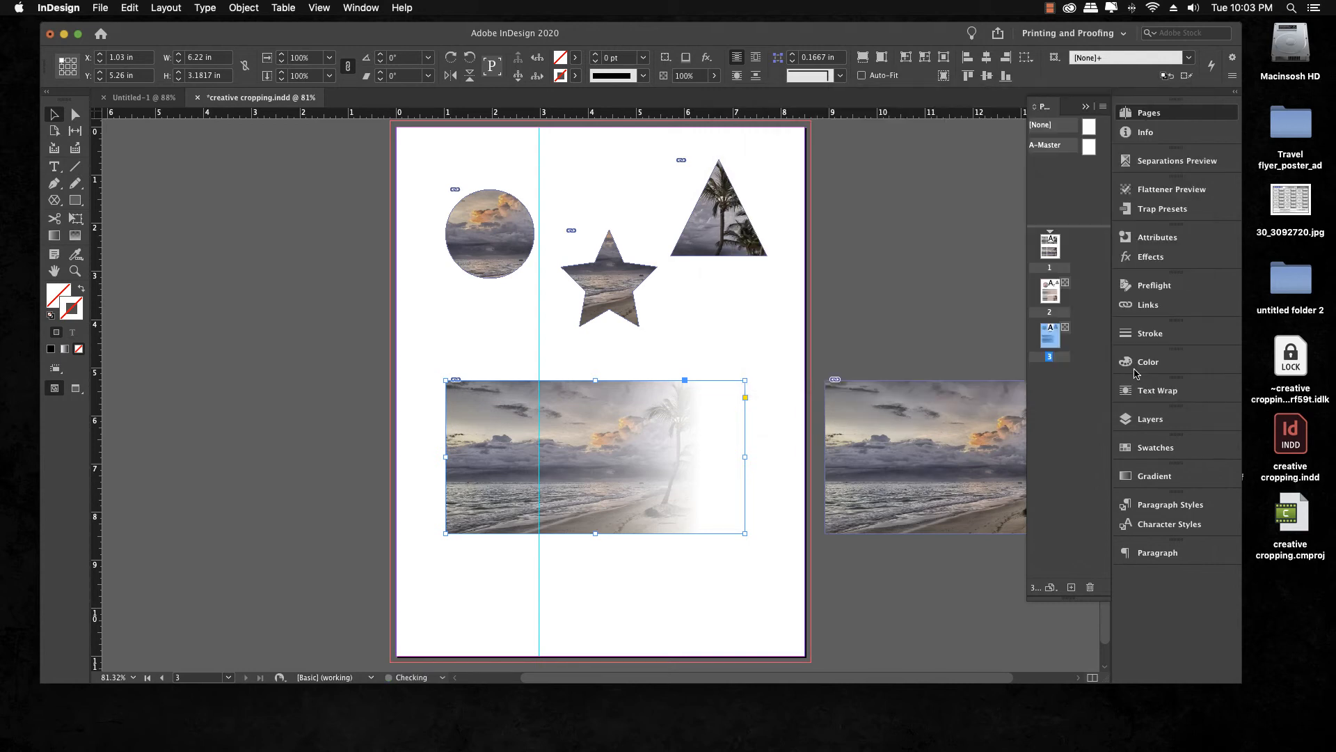
Copy the tan rectangle from page 2 onto the faded photo on page 3, aligned to its upper-left corner, and enlarge it to 7.26 × 3.1817 in
{"action": "left_click", "coordinate": [787, 453]}
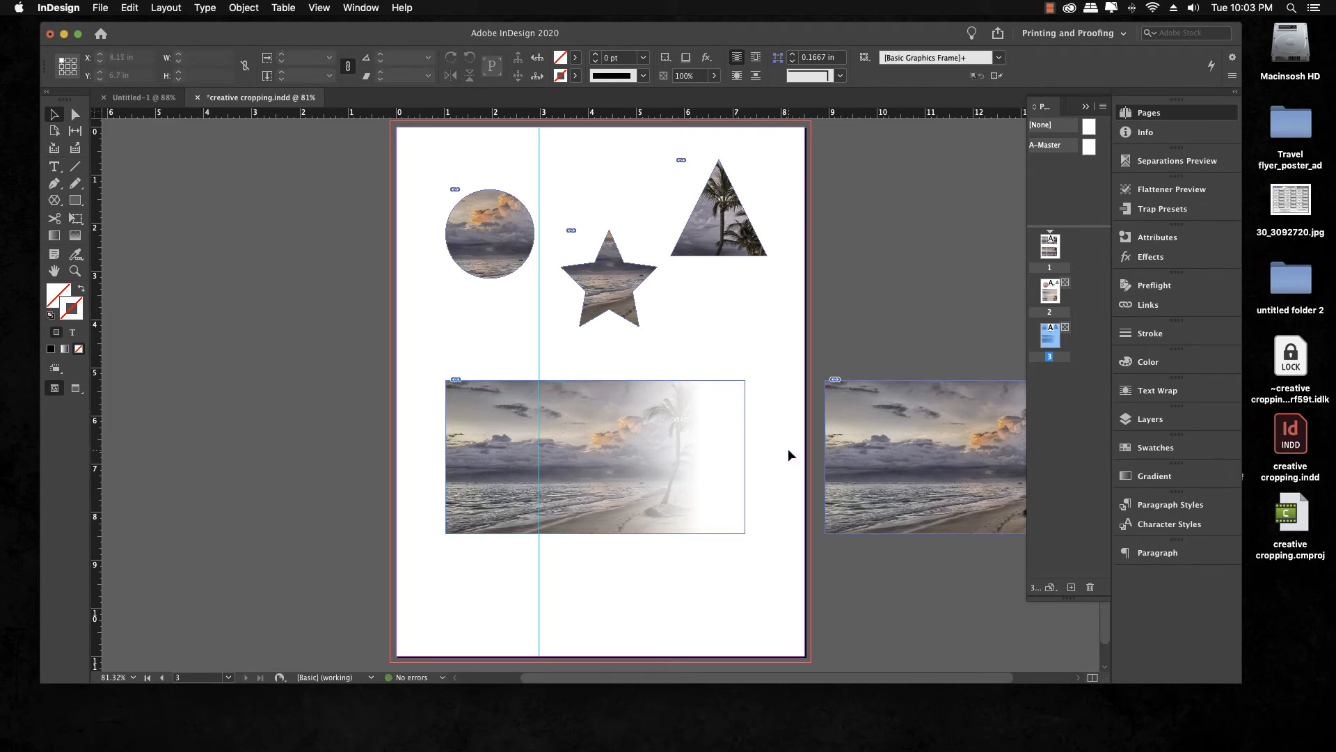
{"action": "key", "text": "shift+Page_Up"}
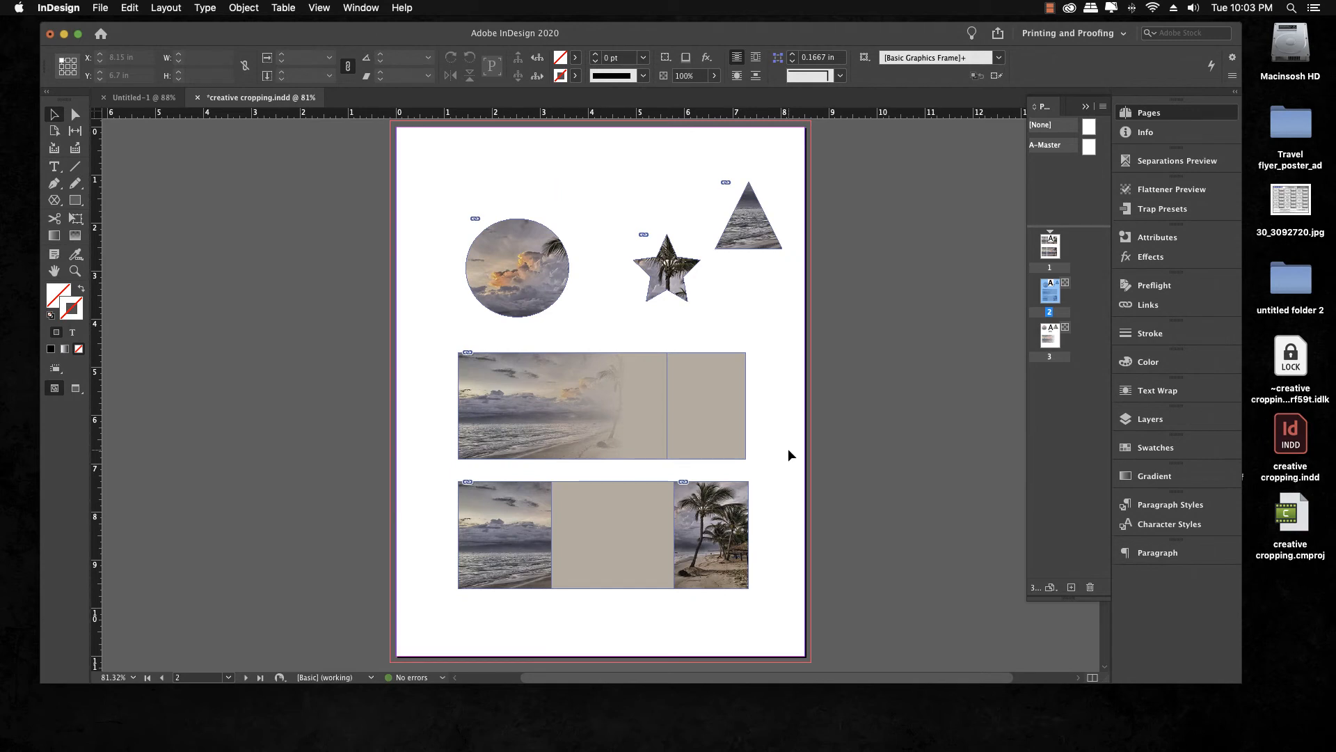
{"action": "left_click", "coordinate": [724, 436]}
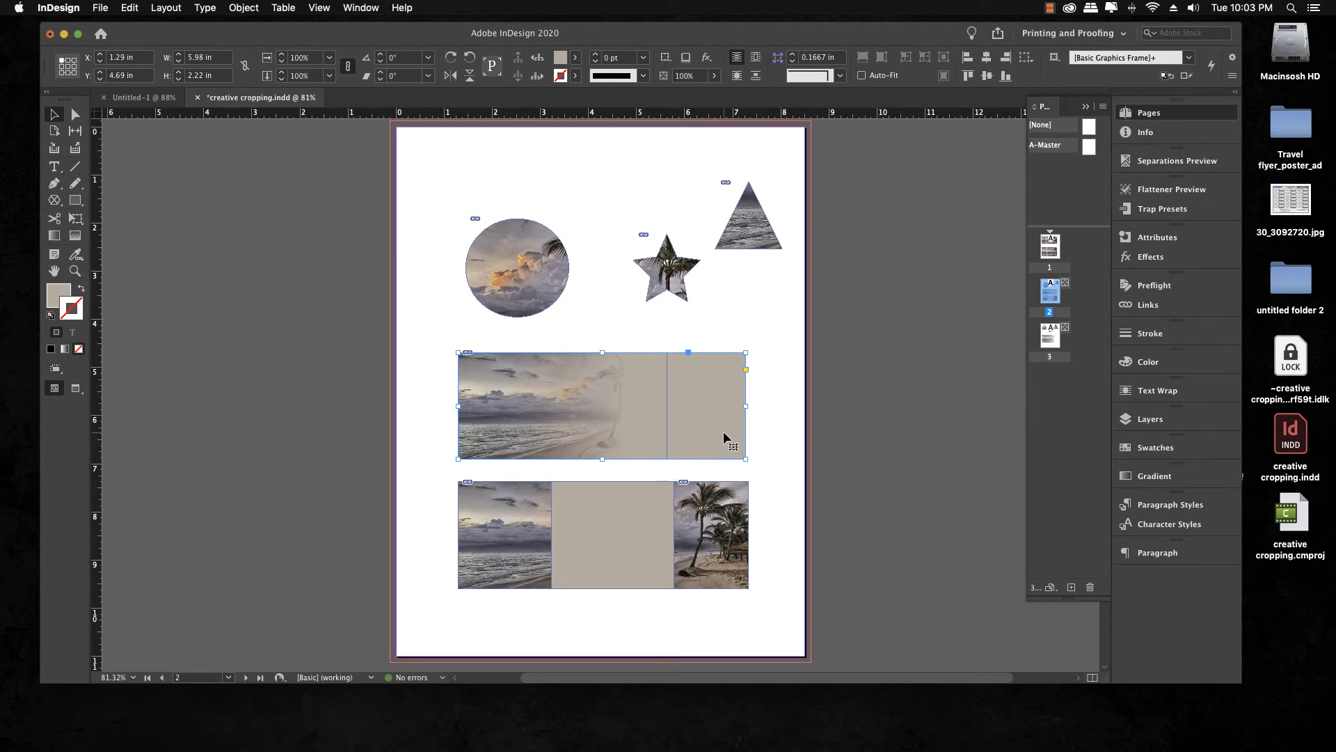
{"action": "key", "text": "shift+Page_Down"}
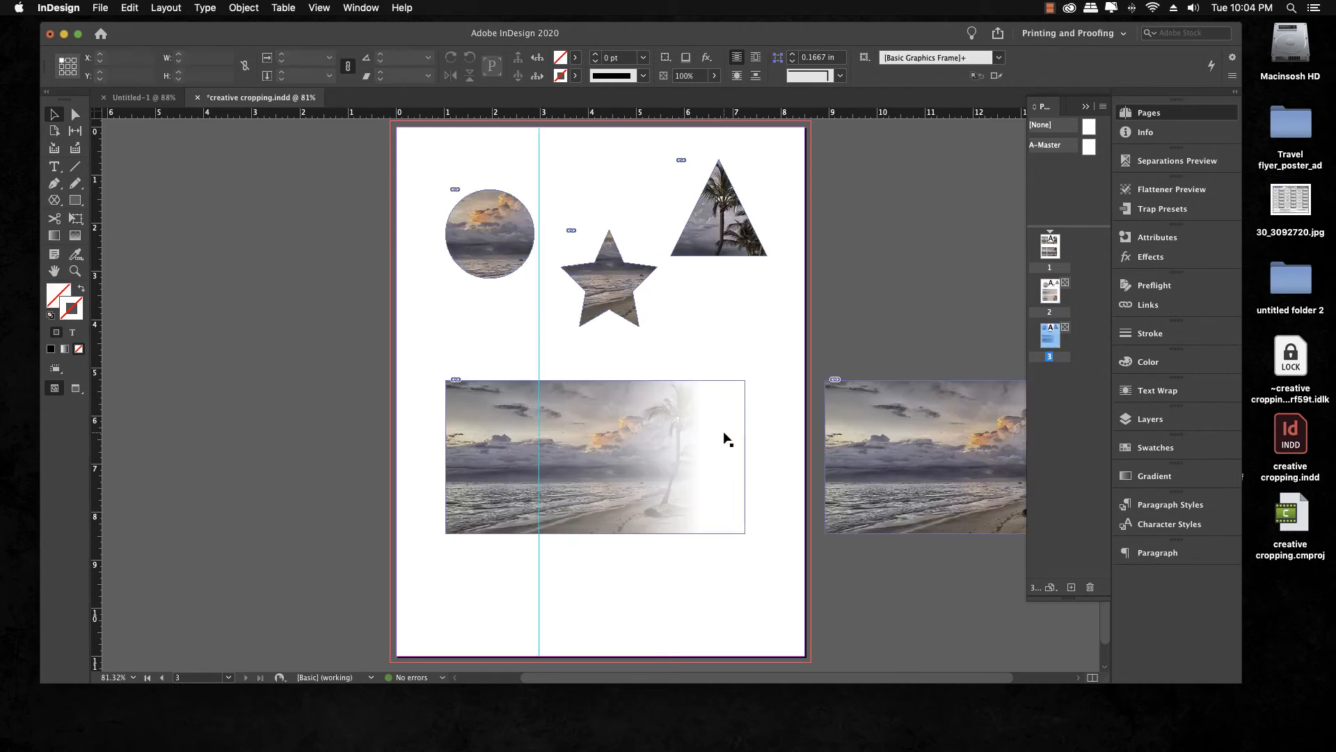
{"action": "key", "text": "super+v"}
{"action": "left_click_drag", "start_coordinate": [661, 374], "coordinate": [637, 408]}
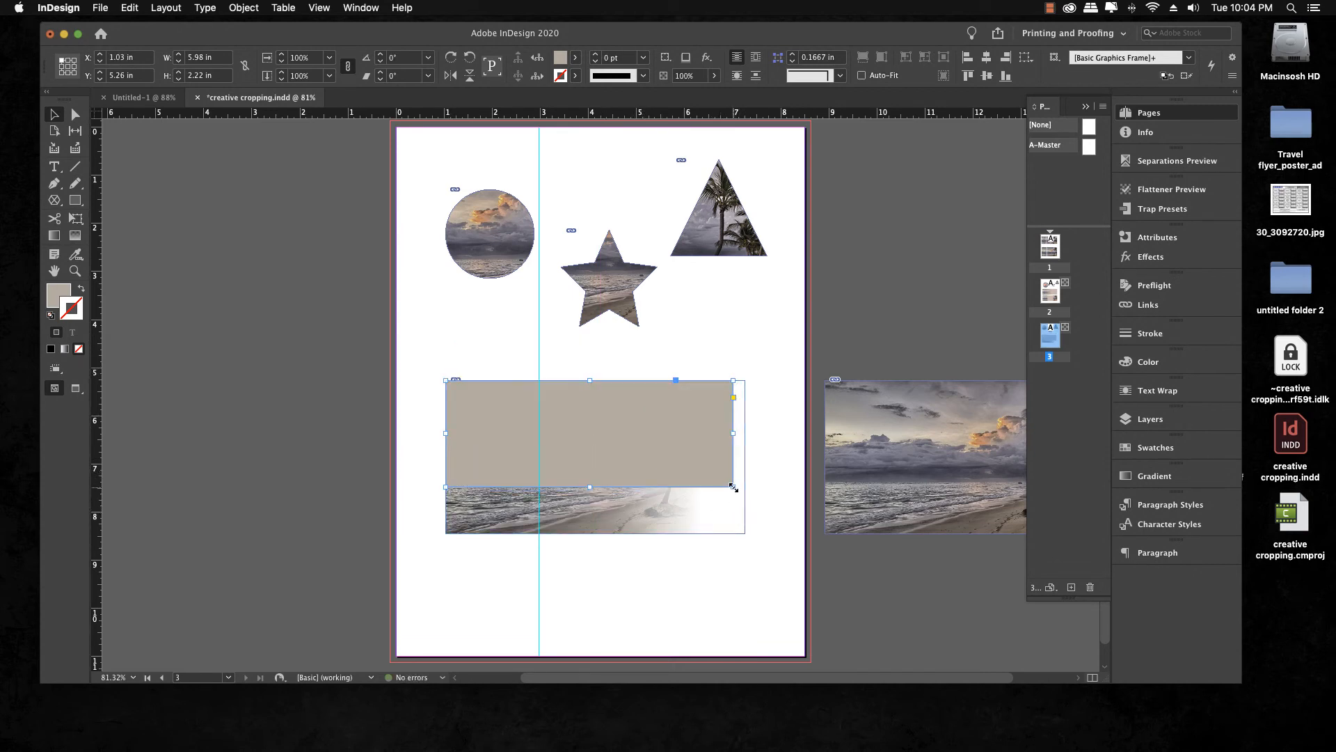
{"action": "left_click_drag", "start_coordinate": [734, 487], "coordinate": [794, 533]}
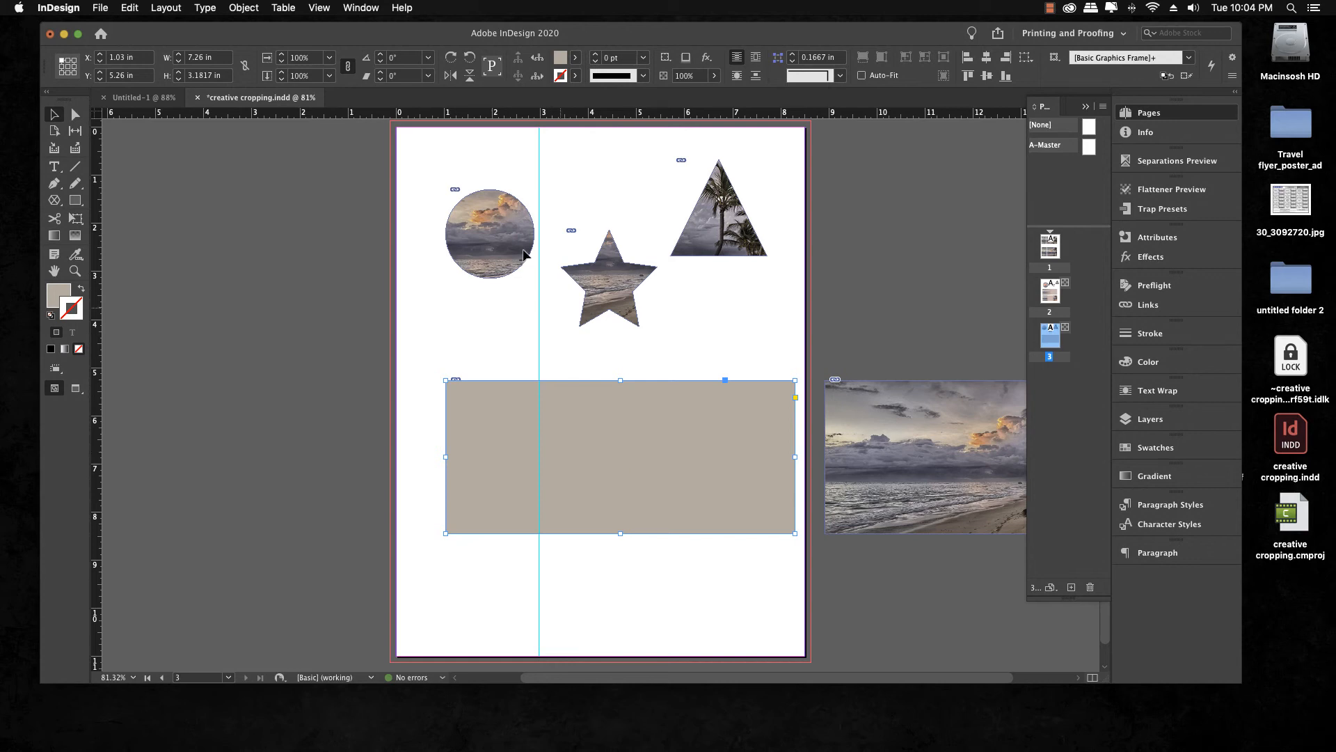
Send the tan rectangle to the back behind the faded photo and check the page in preview mode
{"action": "left_click", "coordinate": [245, 7]}
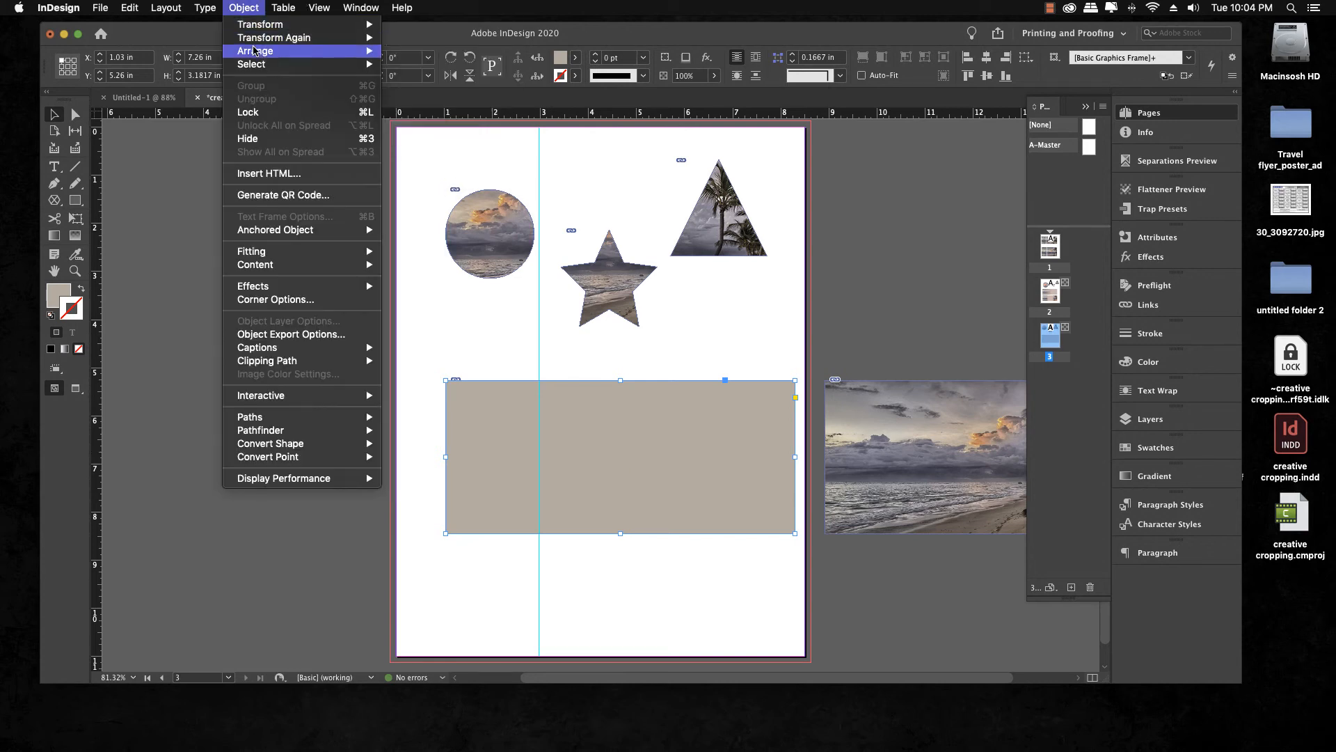
{"action": "mouse_move", "coordinate": [256, 53]}
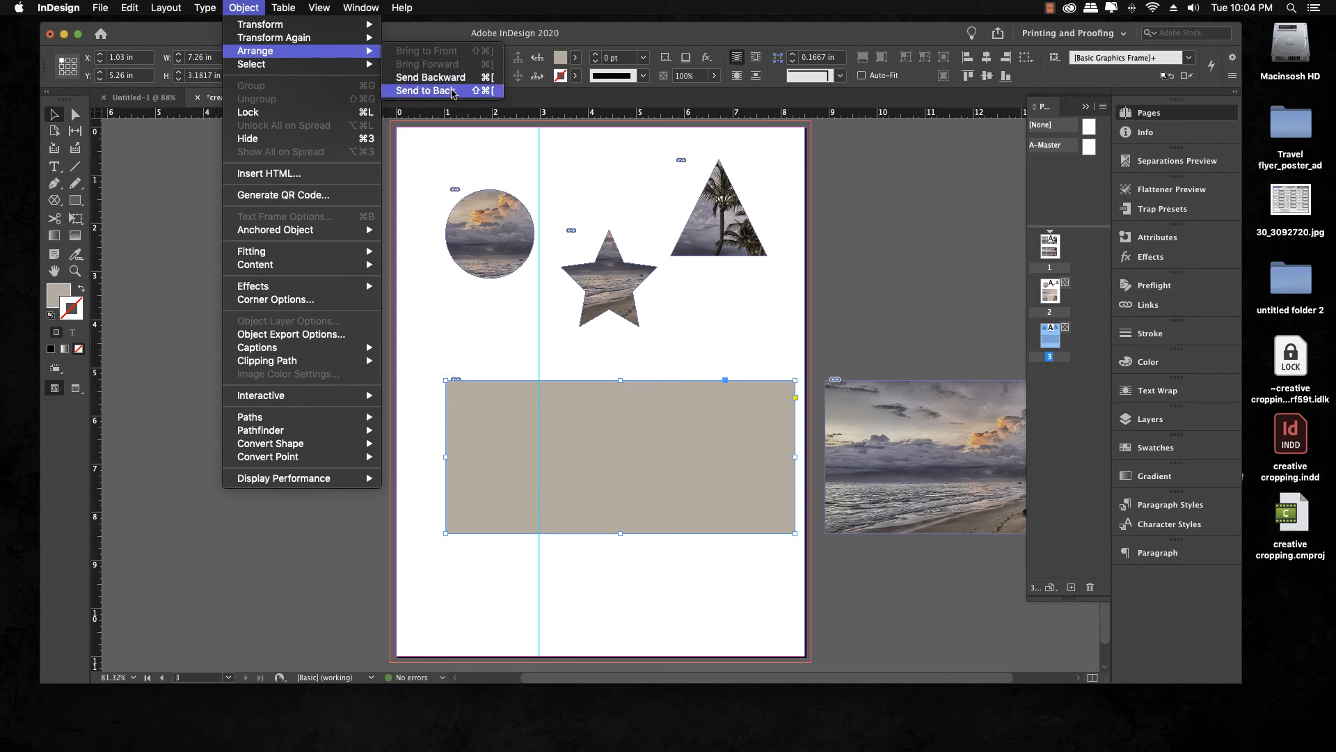
{"action": "left_click", "coordinate": [453, 91]}
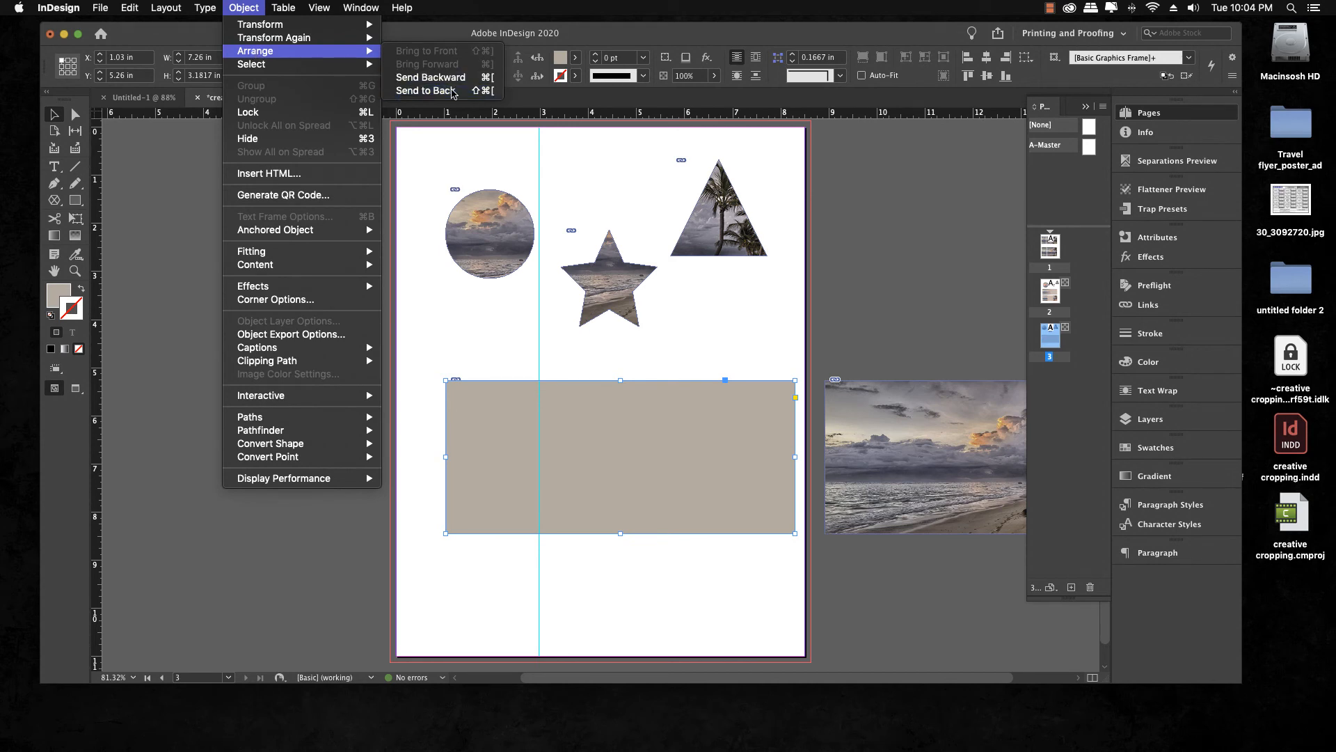
{"action": "left_click", "coordinate": [682, 348]}
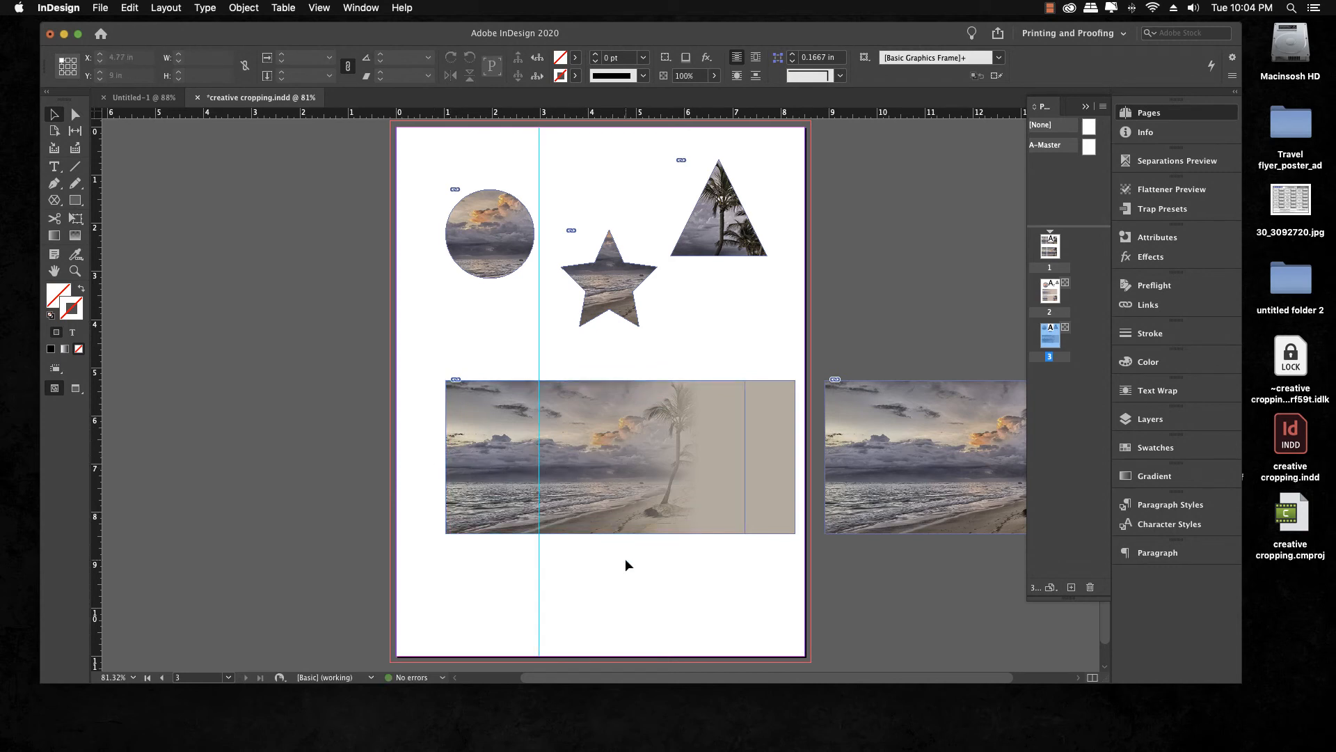
{"action": "key", "text": "w"}
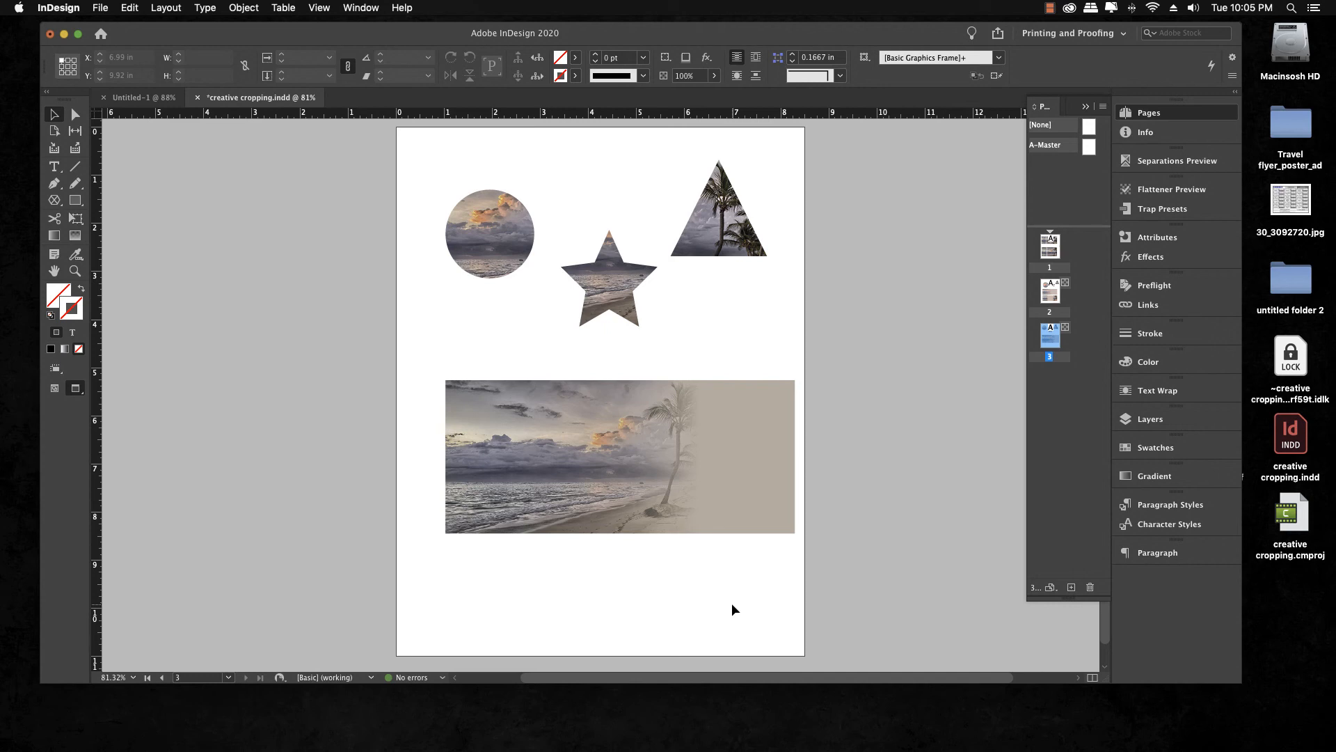
{"action": "key", "text": "w"}
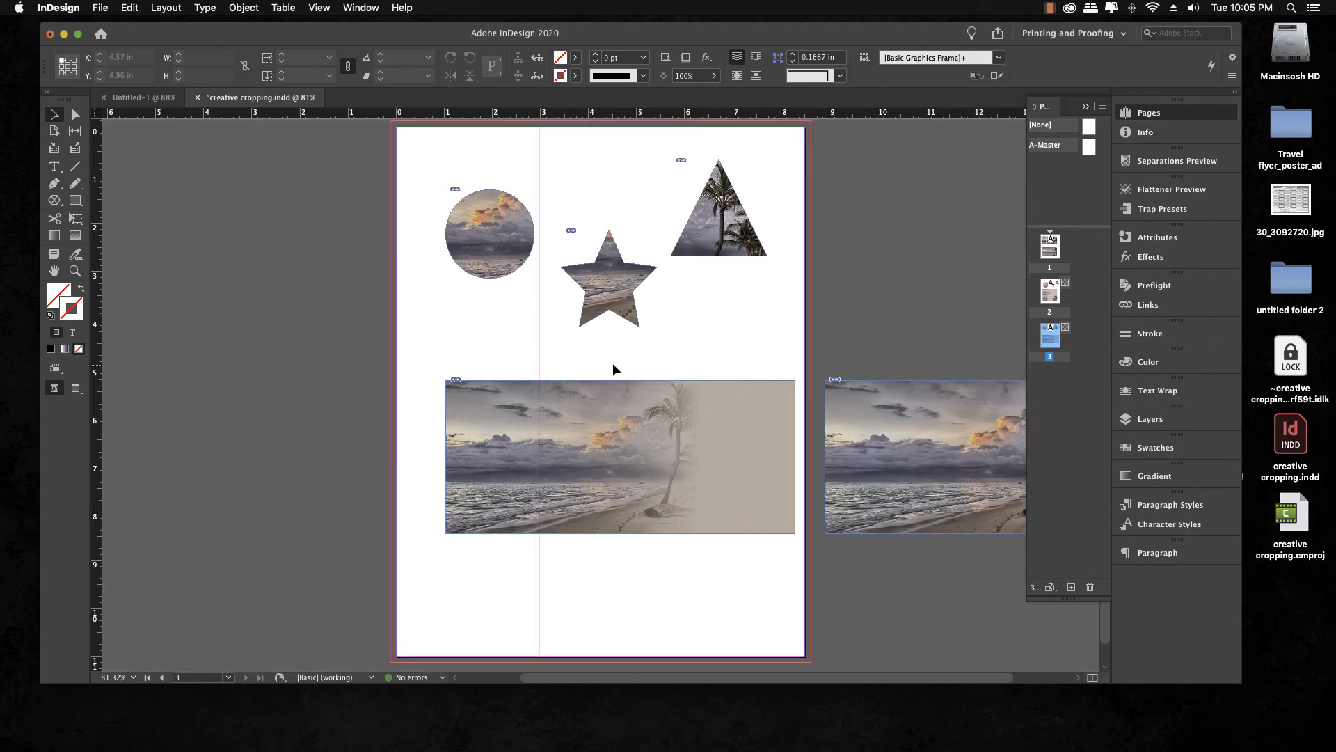
Move the faded photo with its tan rectangle onto the pasteboard and place a duplicate of the full beach photo at X 1.03 in, Y 5.26 in
{"action": "left_click_drag", "start_coordinate": [586, 361], "coordinate": [332, 465]}
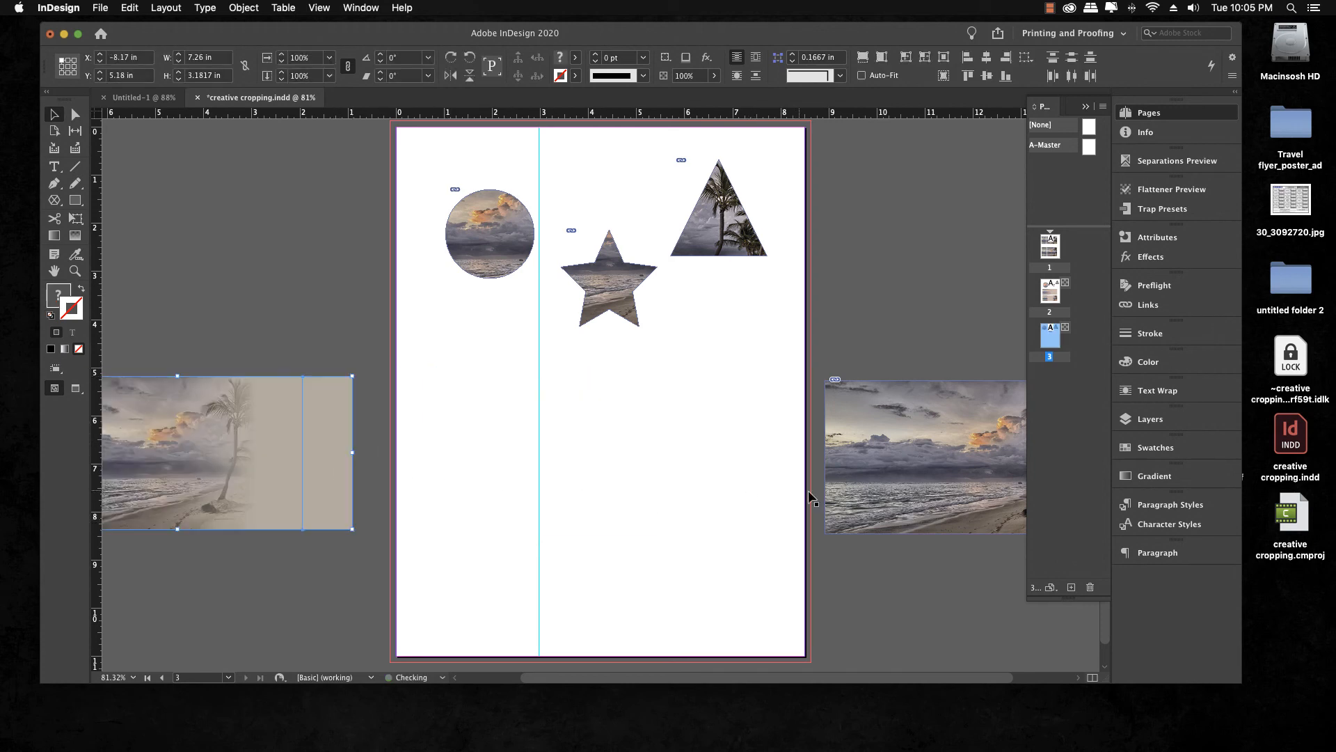
{"action": "left_click_drag", "start_coordinate": [895, 481], "coordinate": [519, 508]}
{"action": "left_click", "coordinate": [607, 589]}
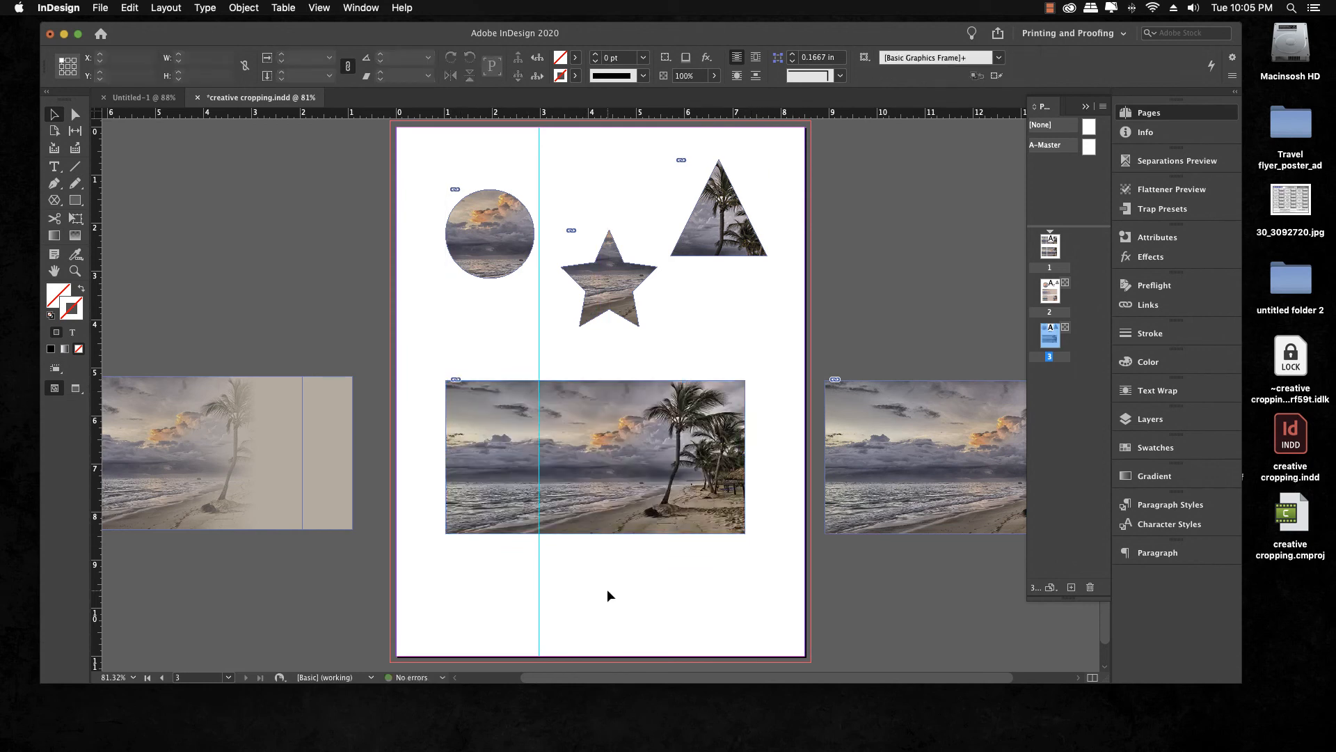
Copy the full beach photo on page 3 and paste the copy in place directly over it
{"action": "left_click", "coordinate": [594, 512]}
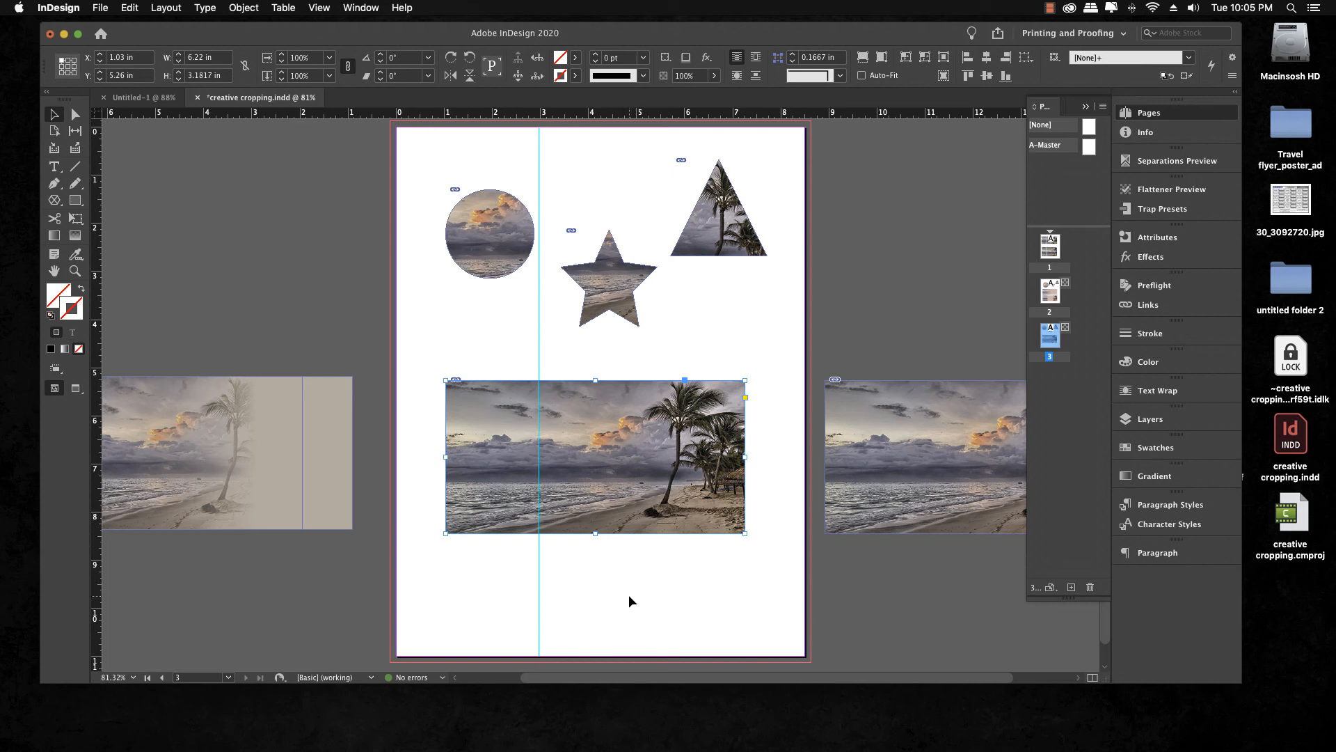
{"action": "left_click", "coordinate": [131, 8]}
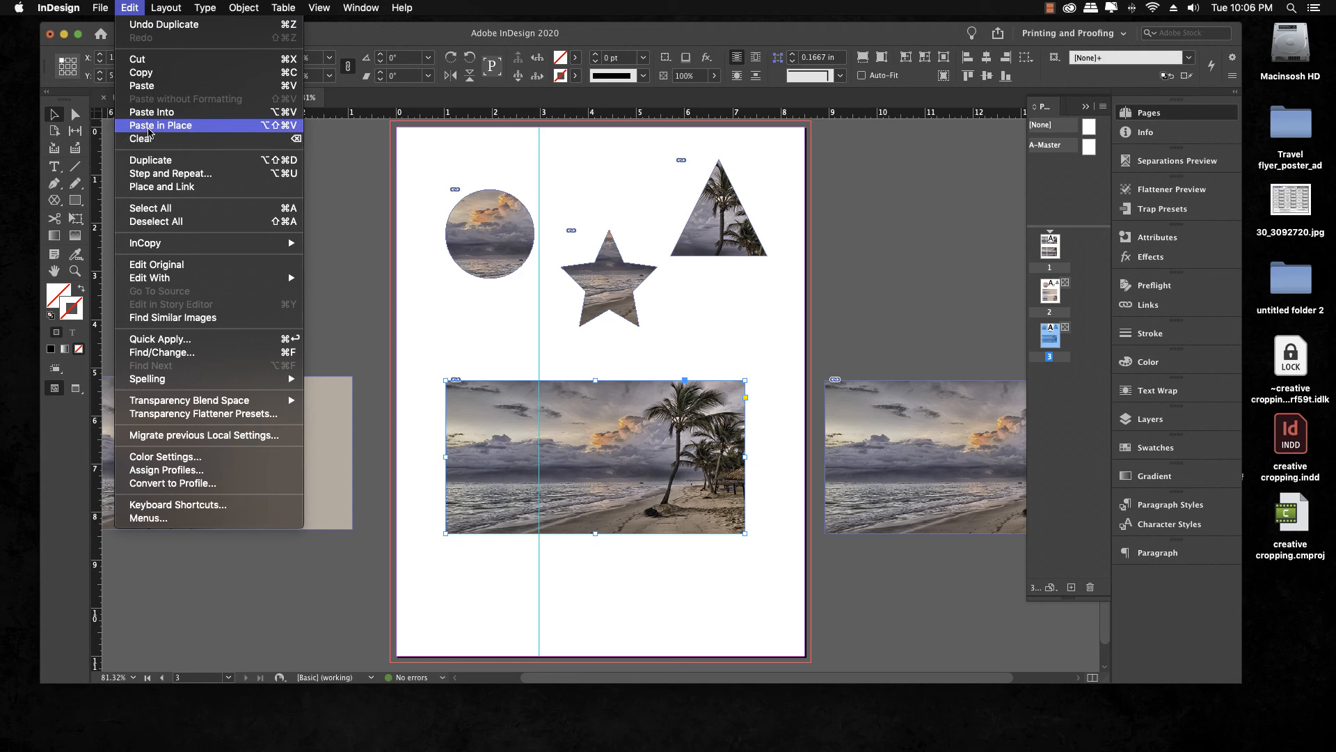
{"action": "left_click", "coordinate": [149, 132]}
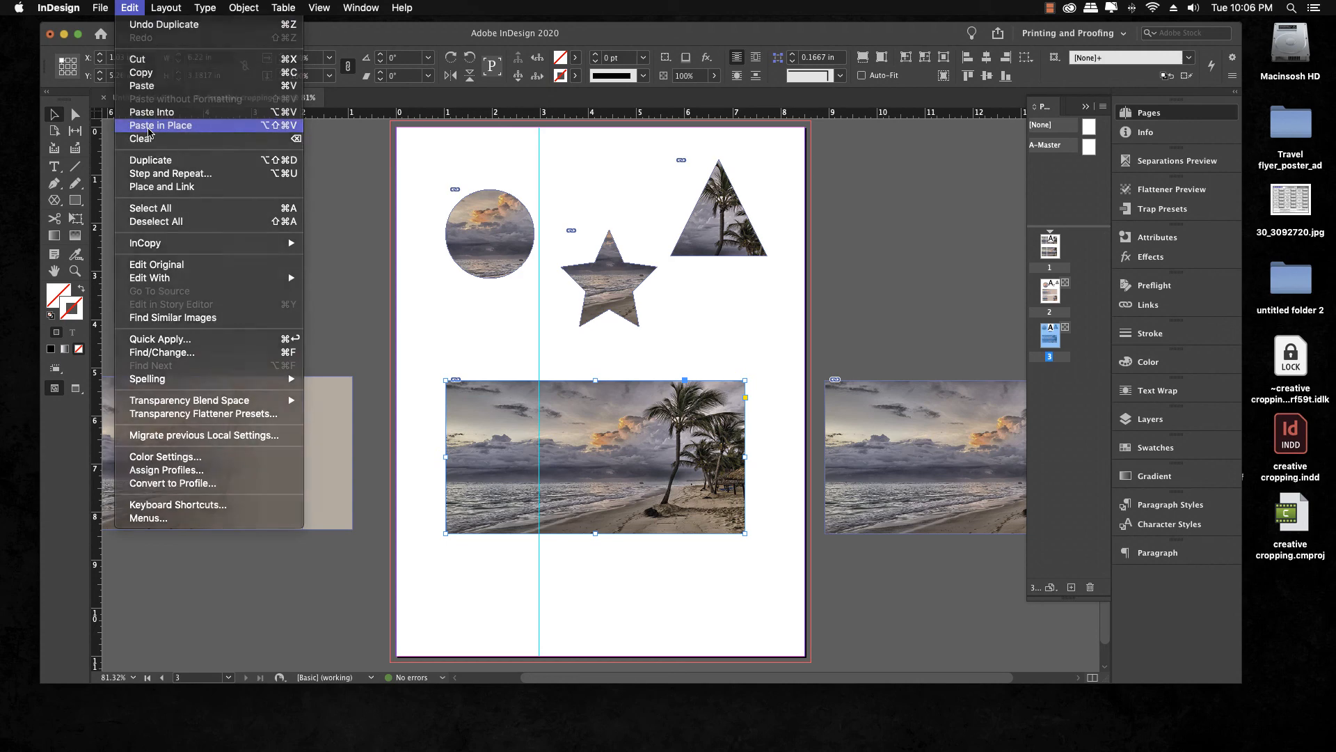
{"action": "left_click", "coordinate": [625, 612]}
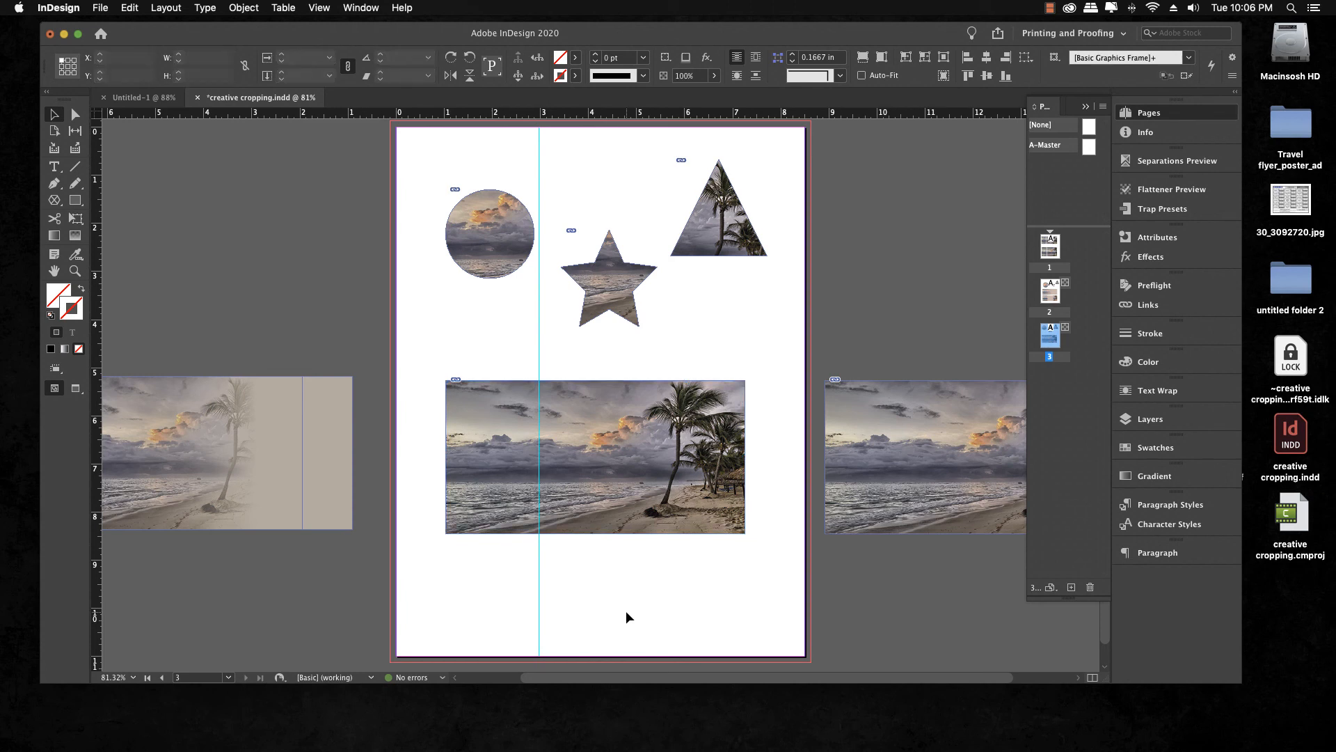
Move the pasted photo down the page to check for the original beneath it, and undo the move
{"action": "left_click", "coordinate": [616, 529]}
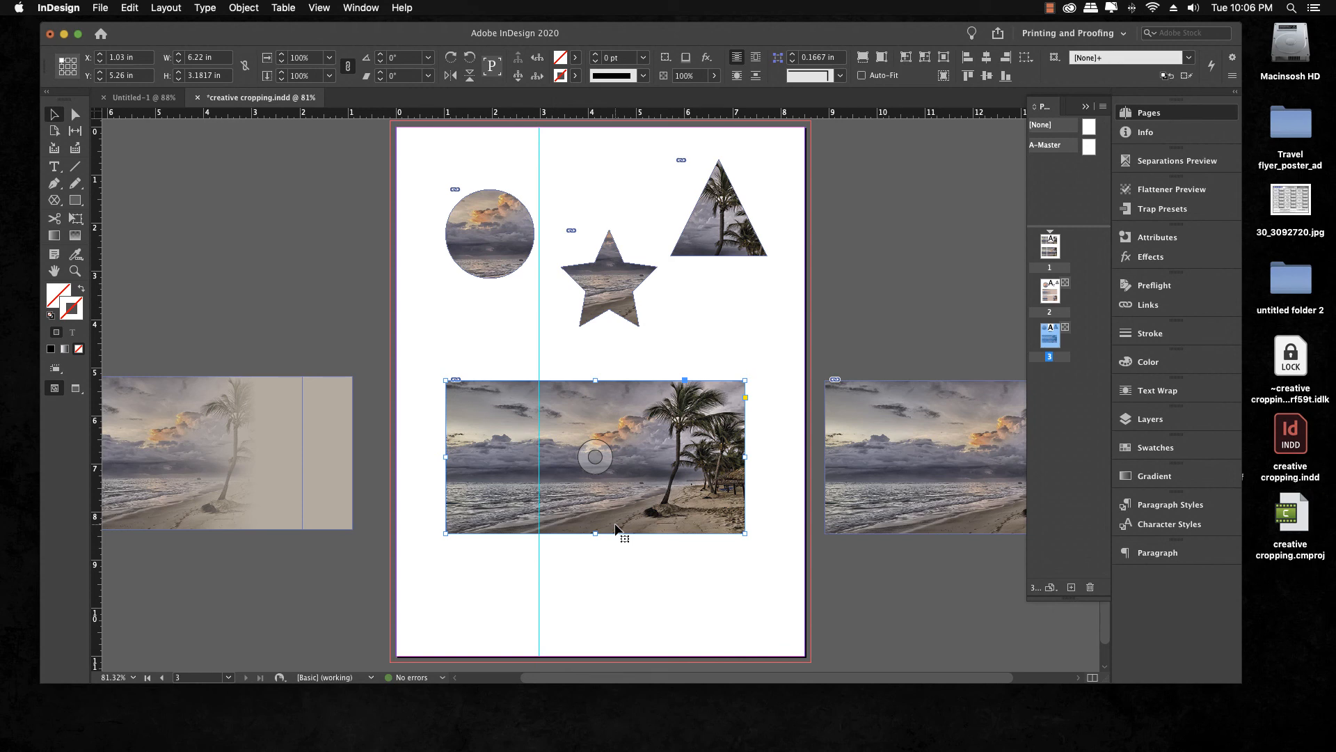
{"action": "left_click_drag", "start_coordinate": [616, 529], "coordinate": [624, 645]}
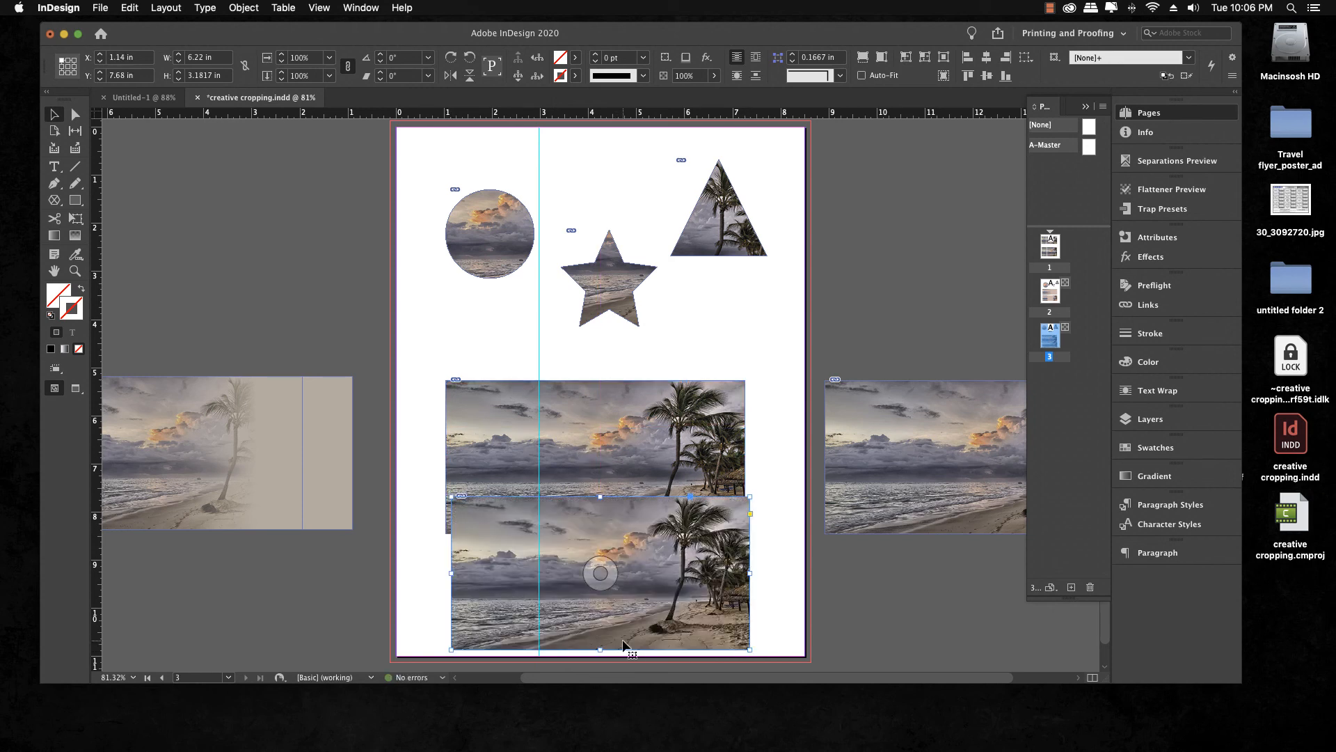
{"action": "key", "text": "super+z"}
{"action": "left_click", "coordinate": [584, 598]}
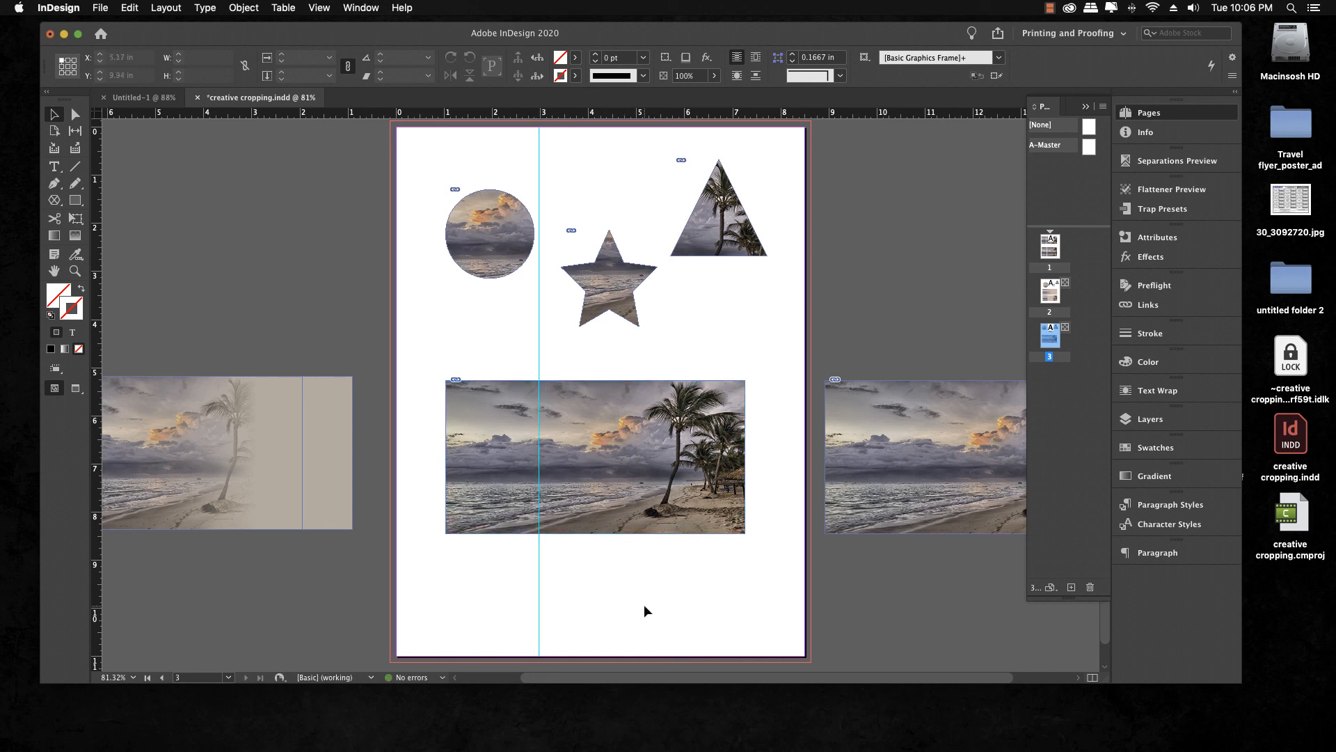
Crop the two stacked photos at the vertical guide, one ending there and the other starting at X 2.97 in with a width of 4.28 in
{"action": "left_click", "coordinate": [654, 501]}
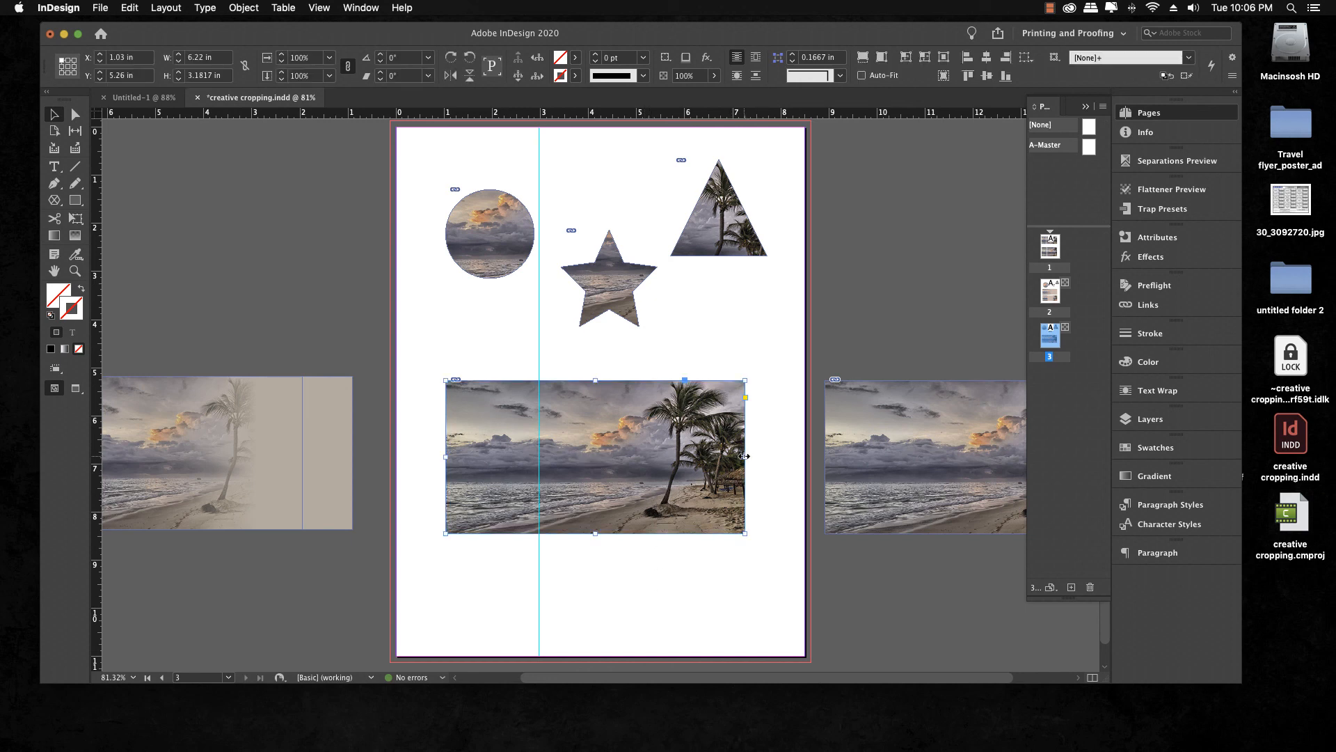
{"action": "left_click_drag", "start_coordinate": [744, 456], "coordinate": [541, 458]}
{"action": "key", "text": "super+z"}
{"action": "left_click_drag", "start_coordinate": [443, 456], "coordinate": [540, 474]}
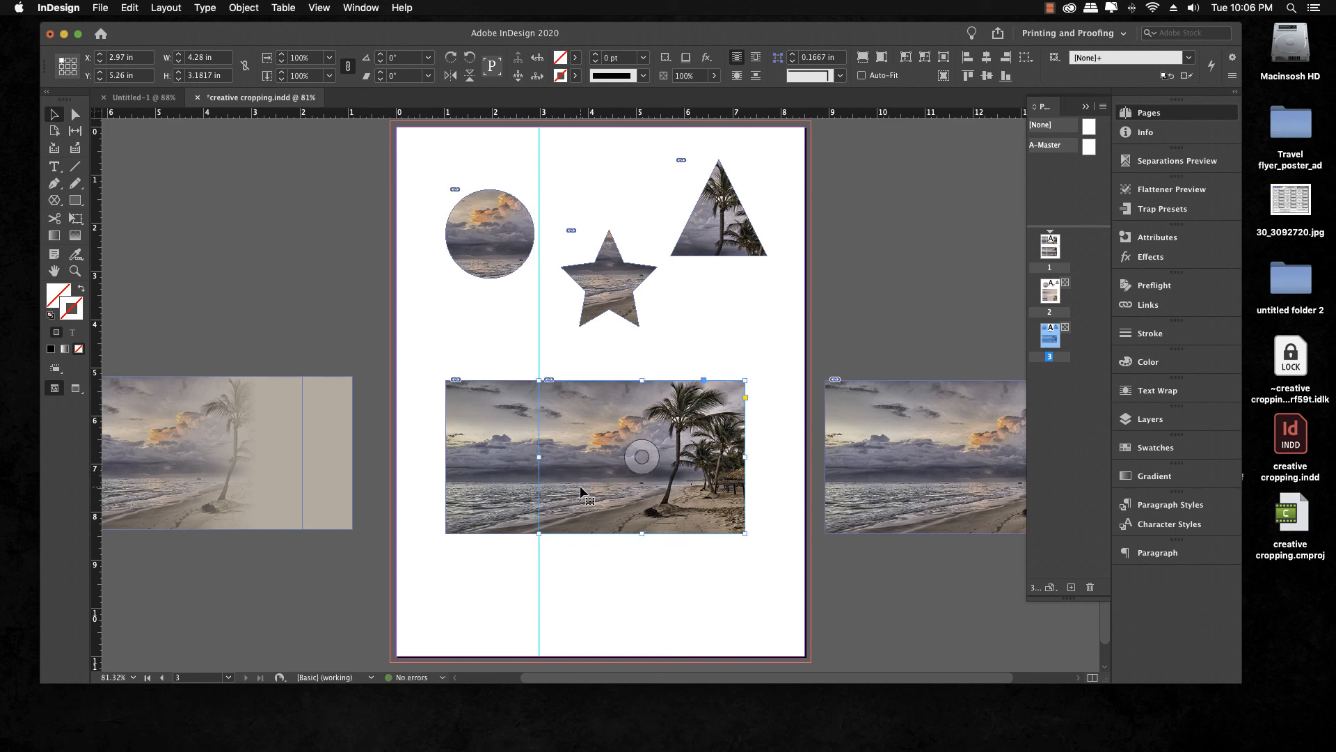
{"action": "left_click", "coordinate": [641, 603]}
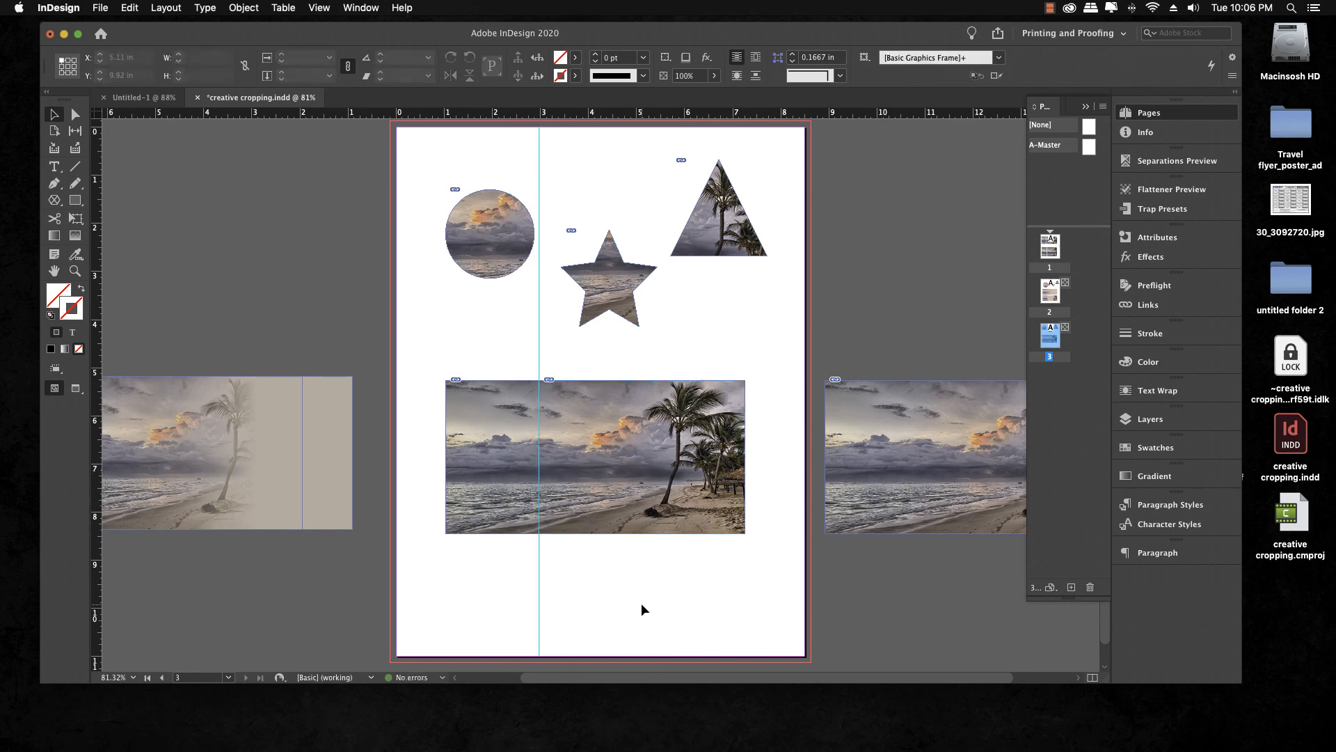
In preview mode, separate the two photo pieces, shifting the palm tree piece to X 3.875 in and the narrow piece toward the opposite page edge
{"action": "key", "text": "w"}
{"action": "left_click", "coordinate": [607, 522]}
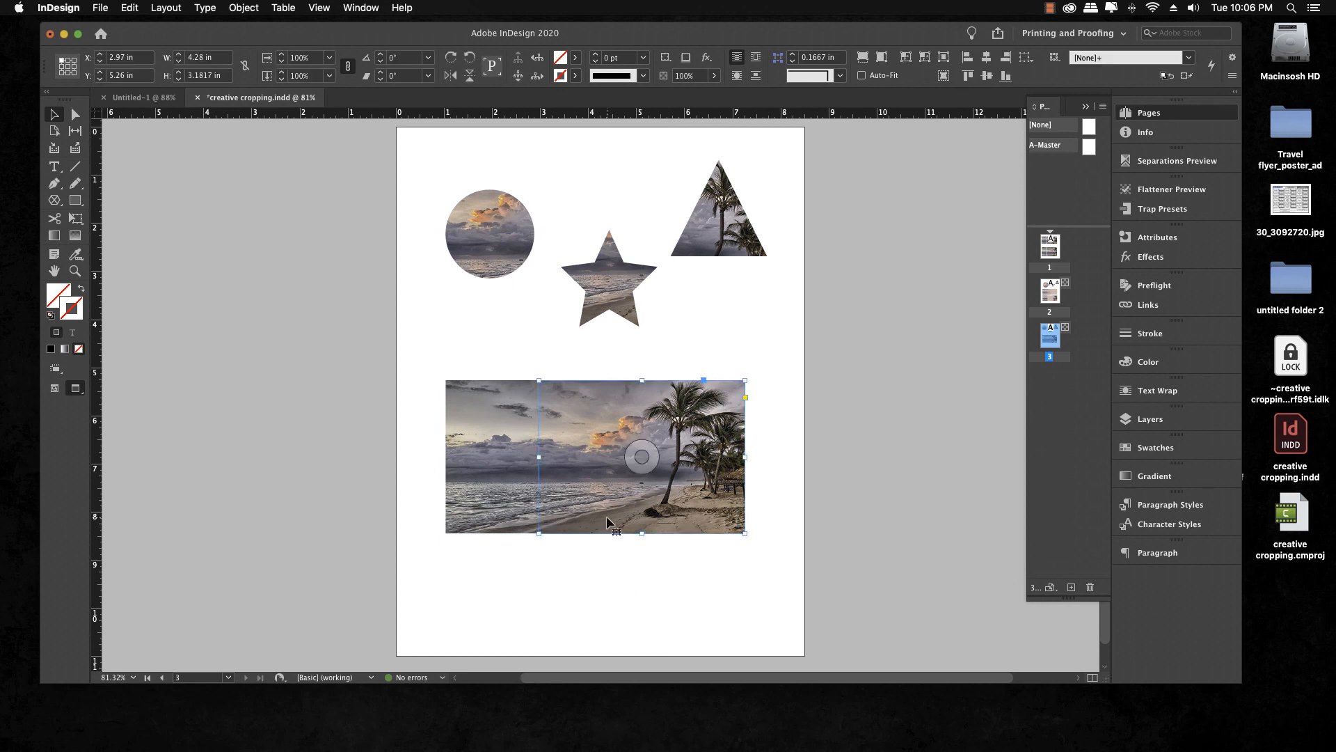
{"action": "left_click_drag", "start_coordinate": [607, 518], "coordinate": [651, 524]}
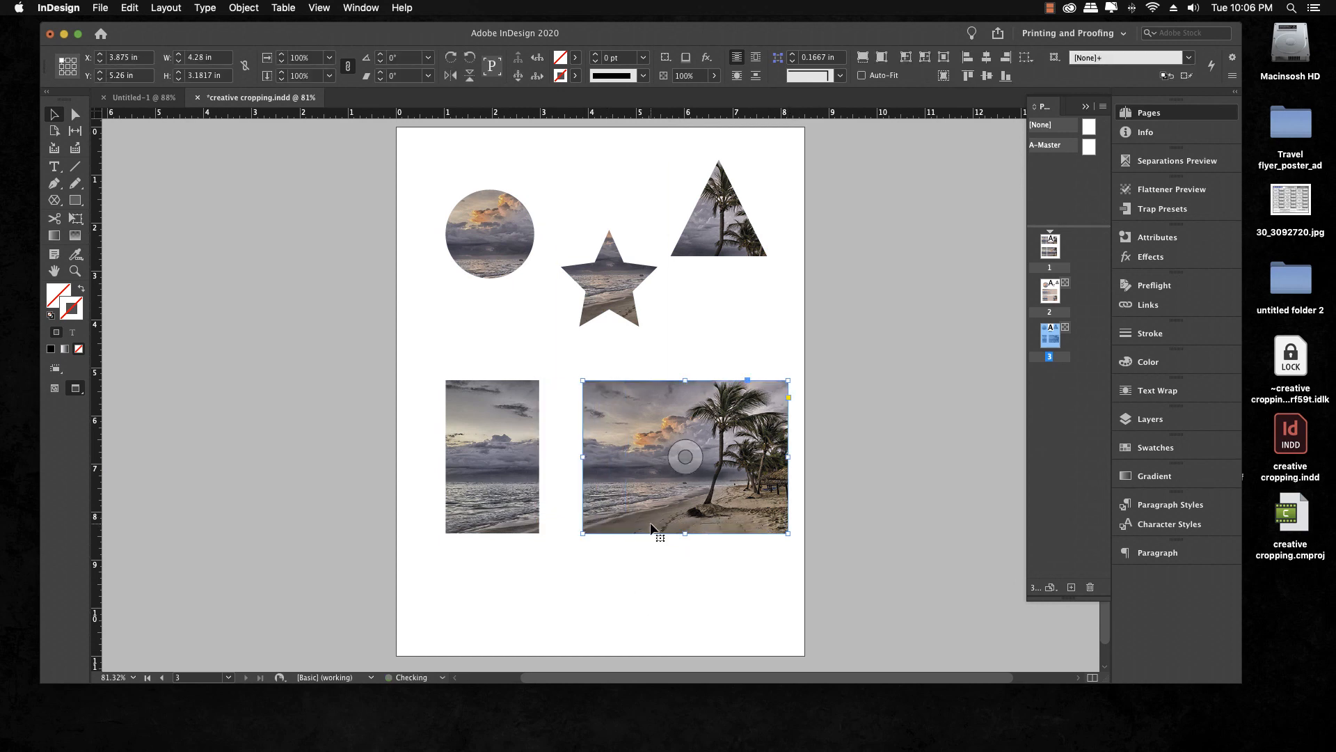
{"action": "left_click", "coordinate": [512, 497]}
{"action": "left_click_drag", "start_coordinate": [512, 498], "coordinate": [476, 491]}
{"action": "left_click", "coordinate": [526, 566]}
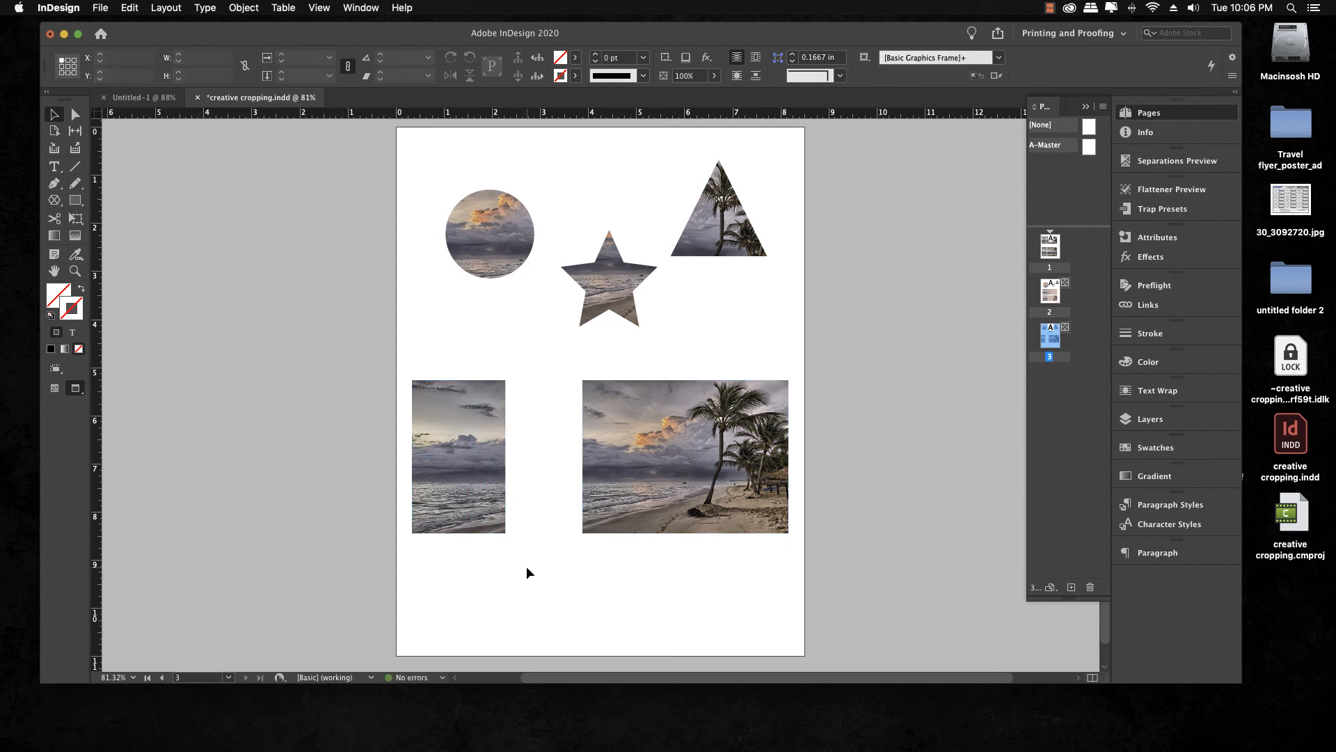
Move the tan rectangle from the pasteboard behind the two photo pieces to fill the gap between them, and preview the page
{"action": "key", "text": "w"}
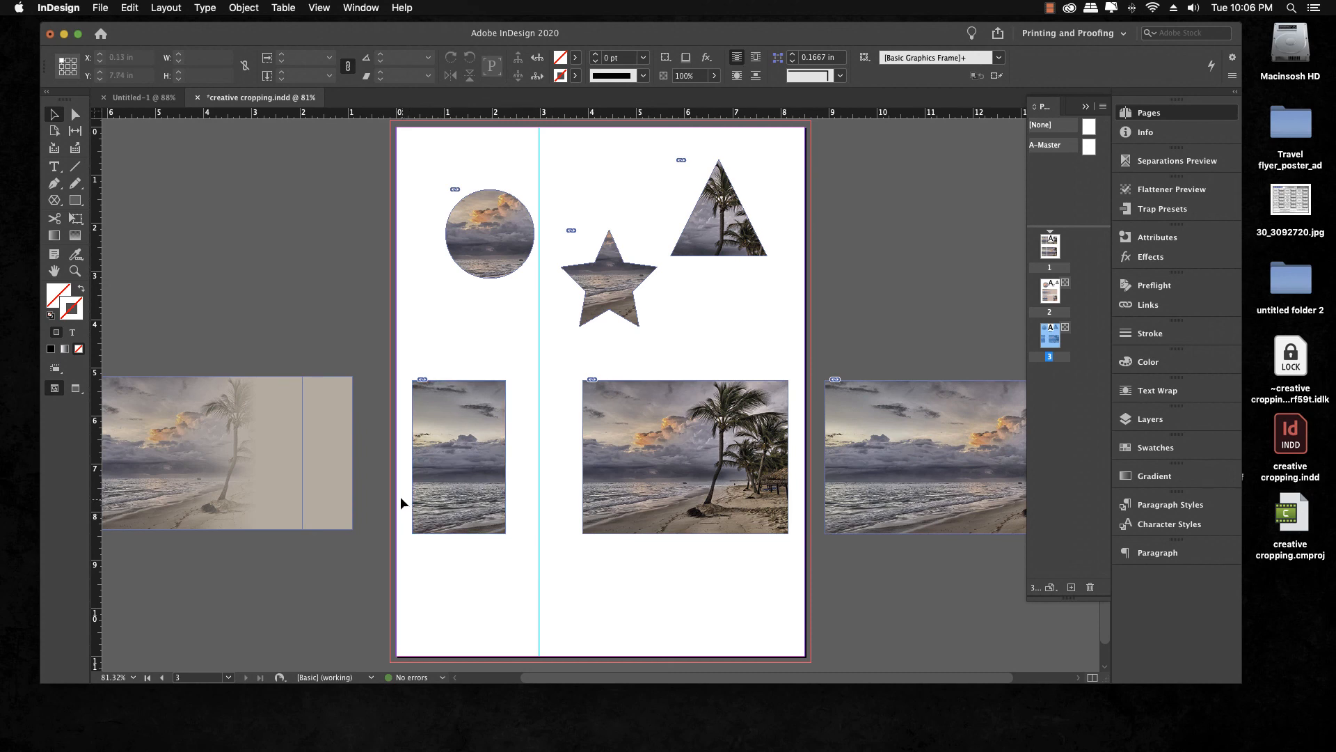
{"action": "left_click", "coordinate": [341, 469]}
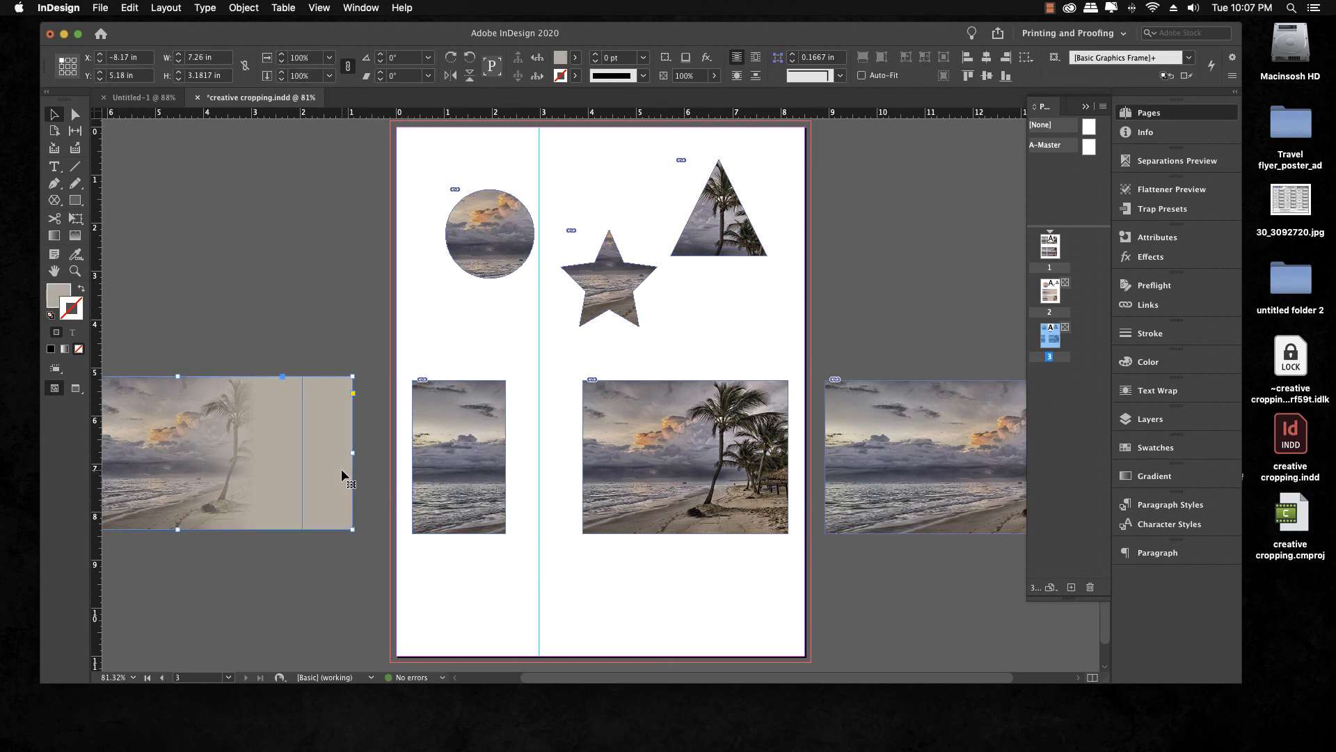
{"action": "left_click_drag", "start_coordinate": [341, 469], "coordinate": [415, 524]}
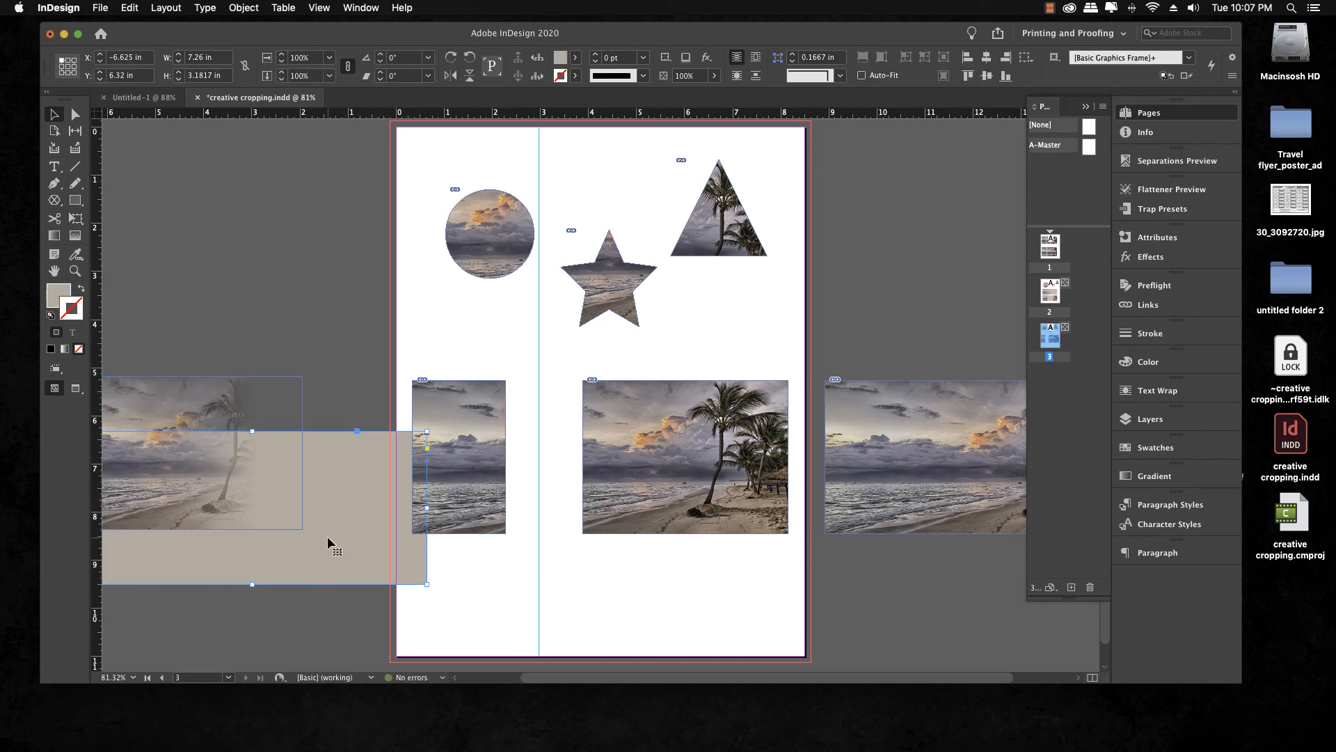
{"action": "left_click_drag", "start_coordinate": [327, 536], "coordinate": [682, 492]}
{"action": "left_click", "coordinate": [676, 559]}
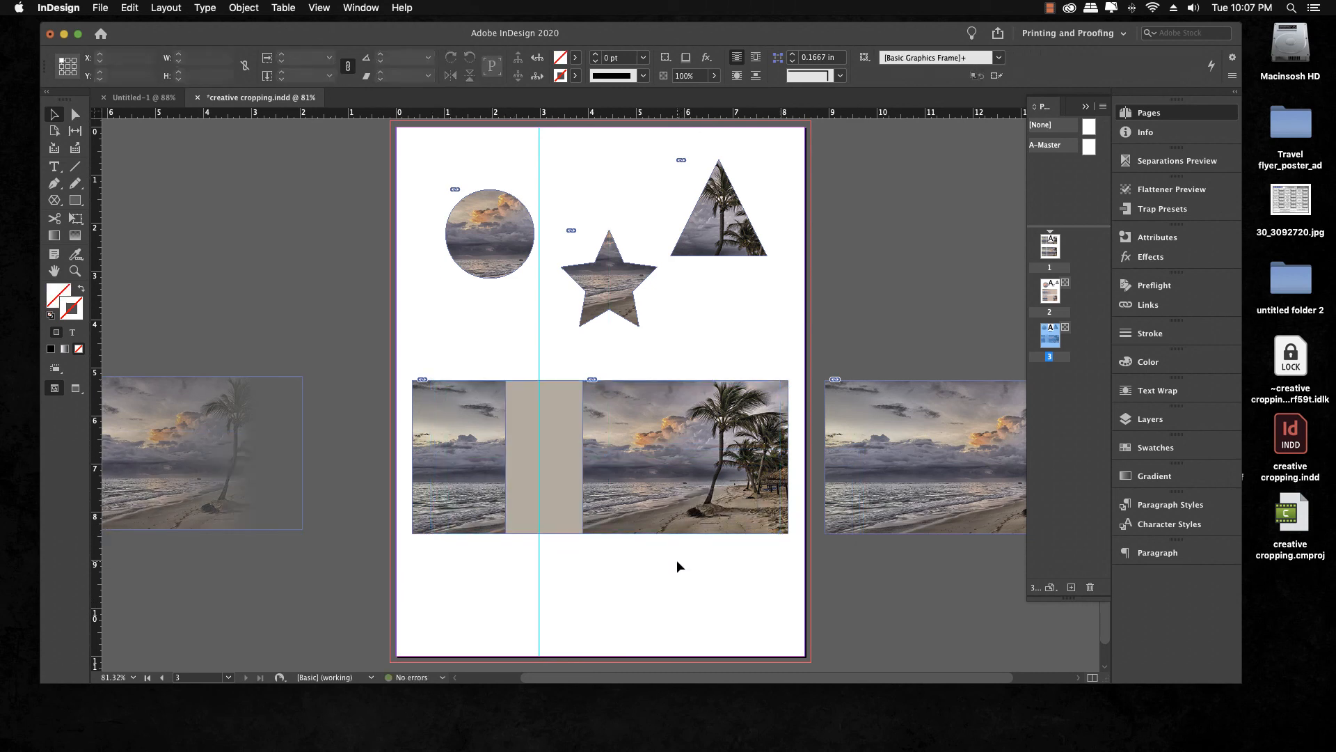
{"action": "key", "text": "w"}
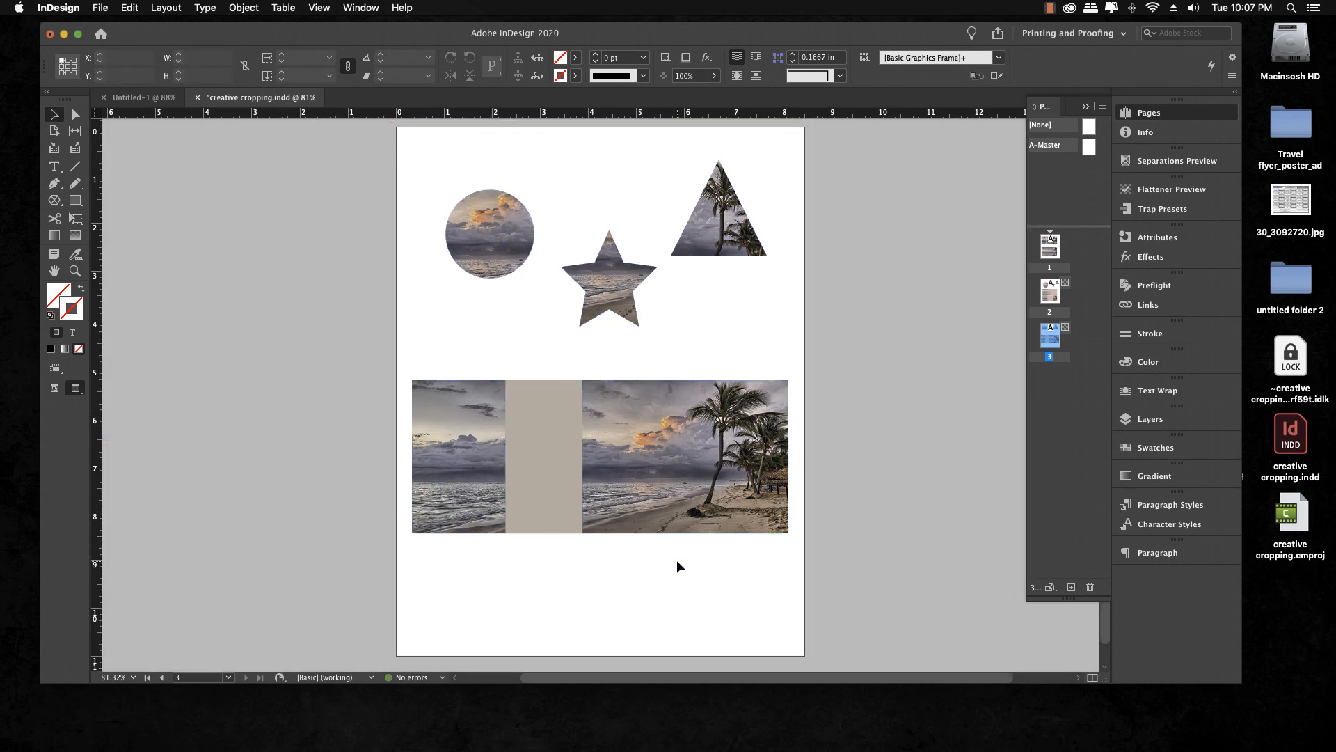
{"action": "left_click", "coordinate": [591, 462]}
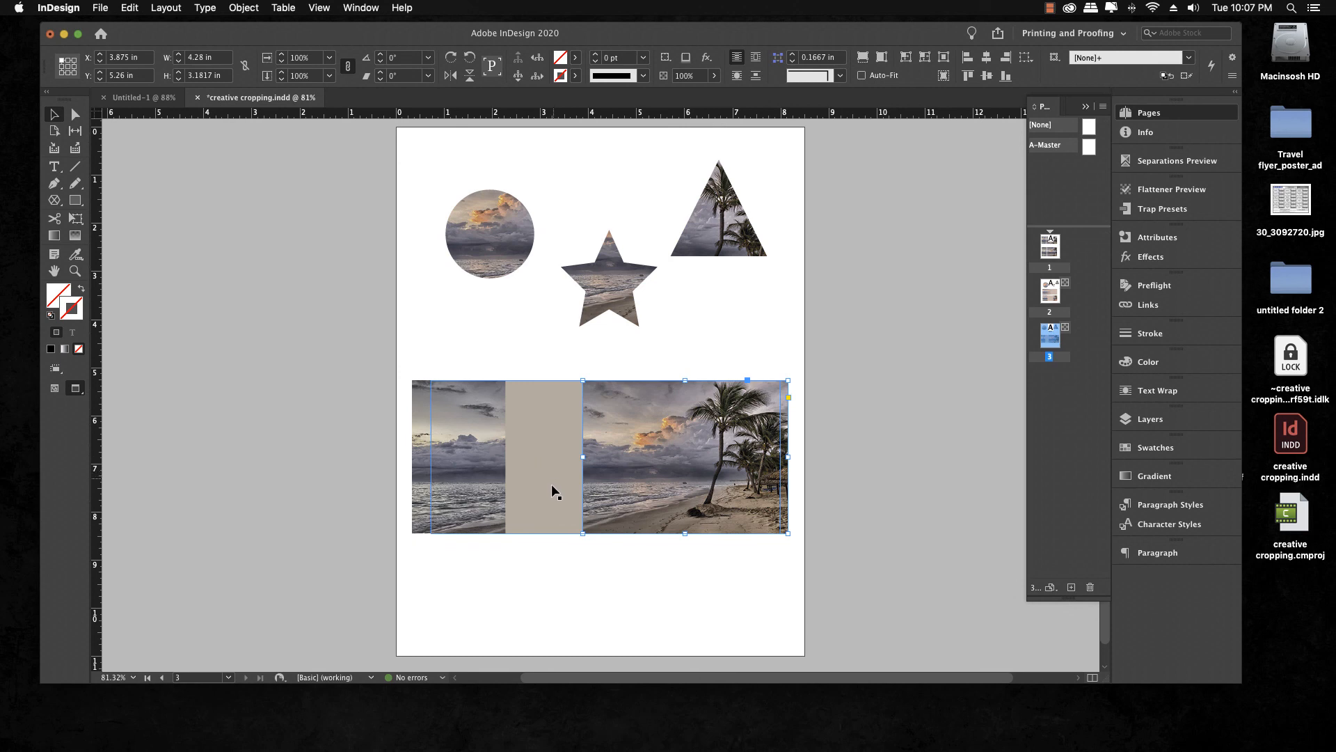
{"action": "left_click", "coordinate": [571, 608]}
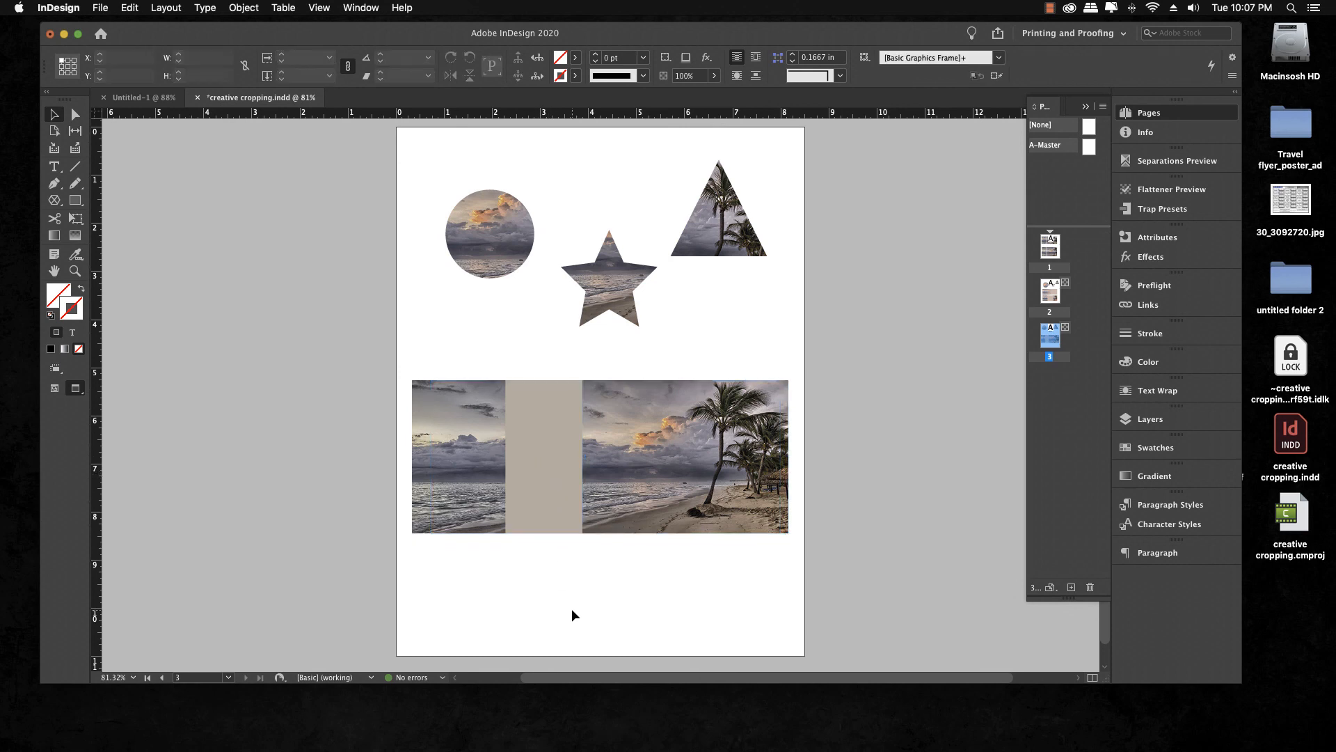